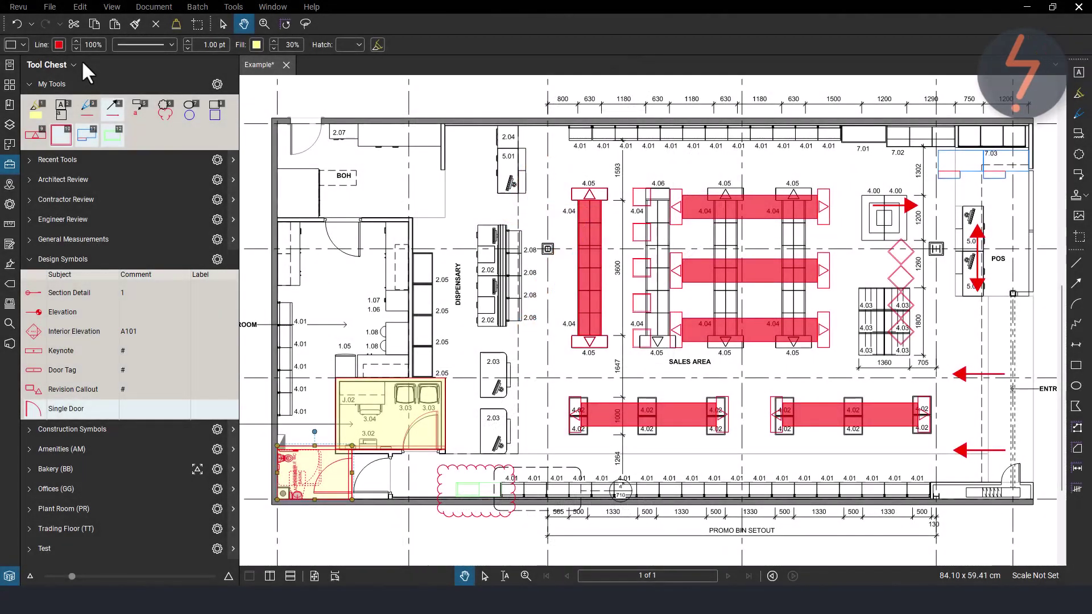
Place the saved Revision Callout triangle from My Tools just right of the BOH room
left_click(39, 137)
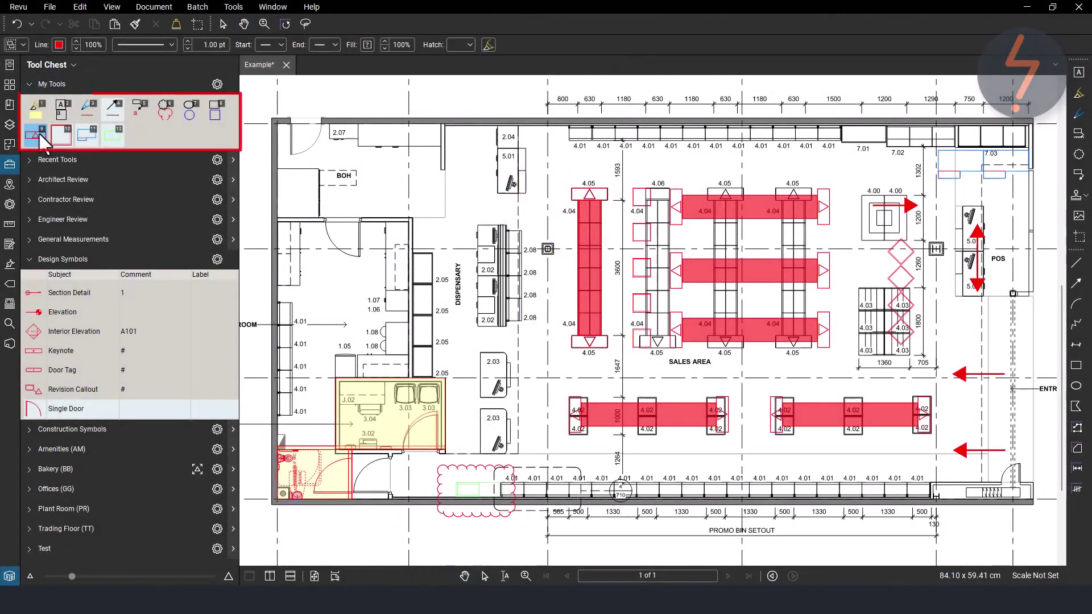
left_click(440, 212)
key("Escape")
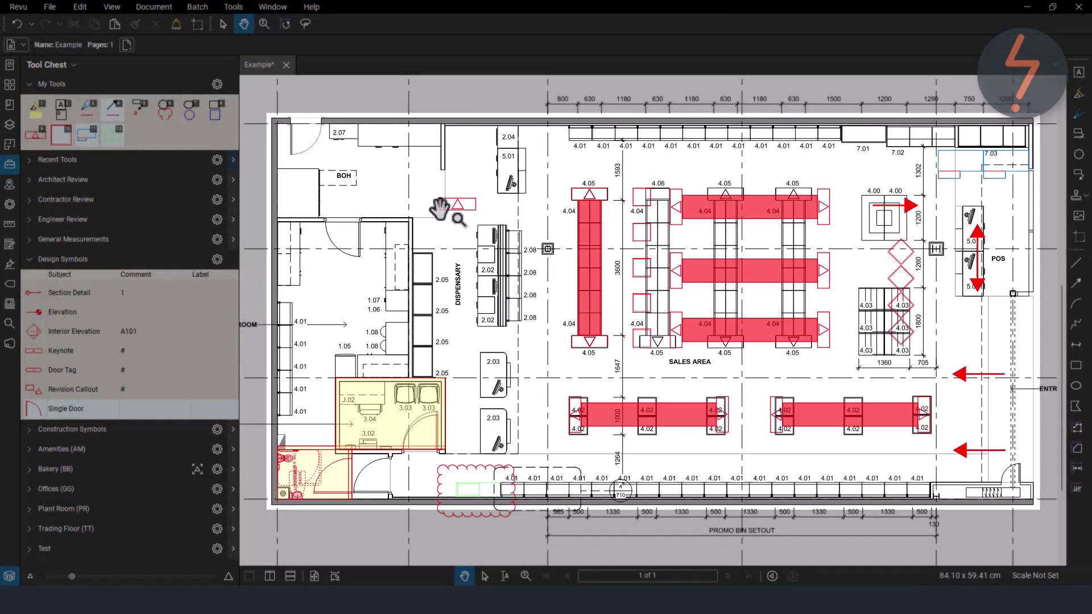
left_click(217, 85)
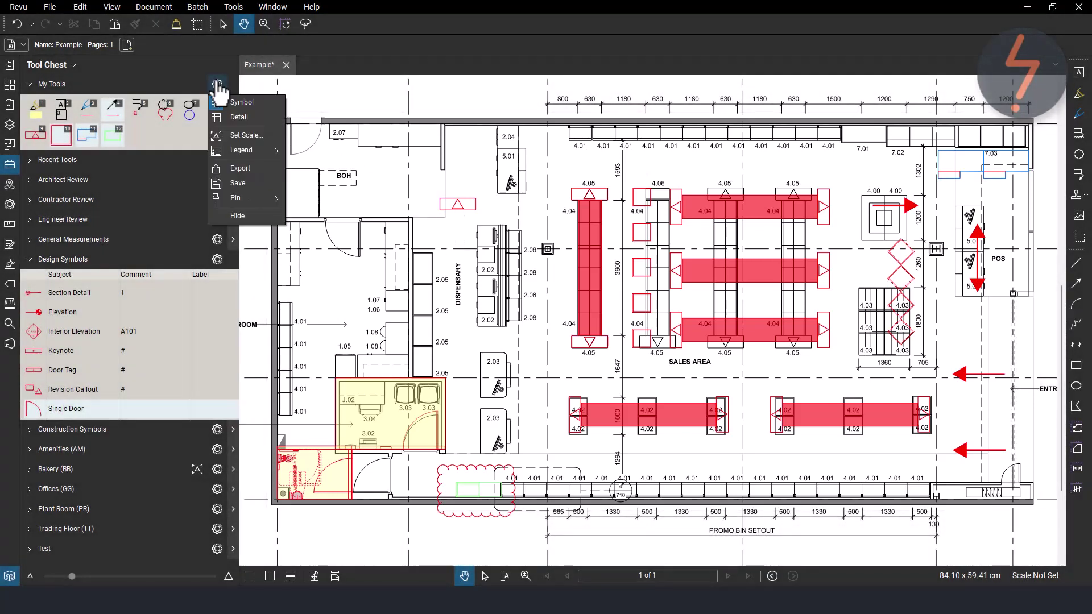
left_click(252, 171)
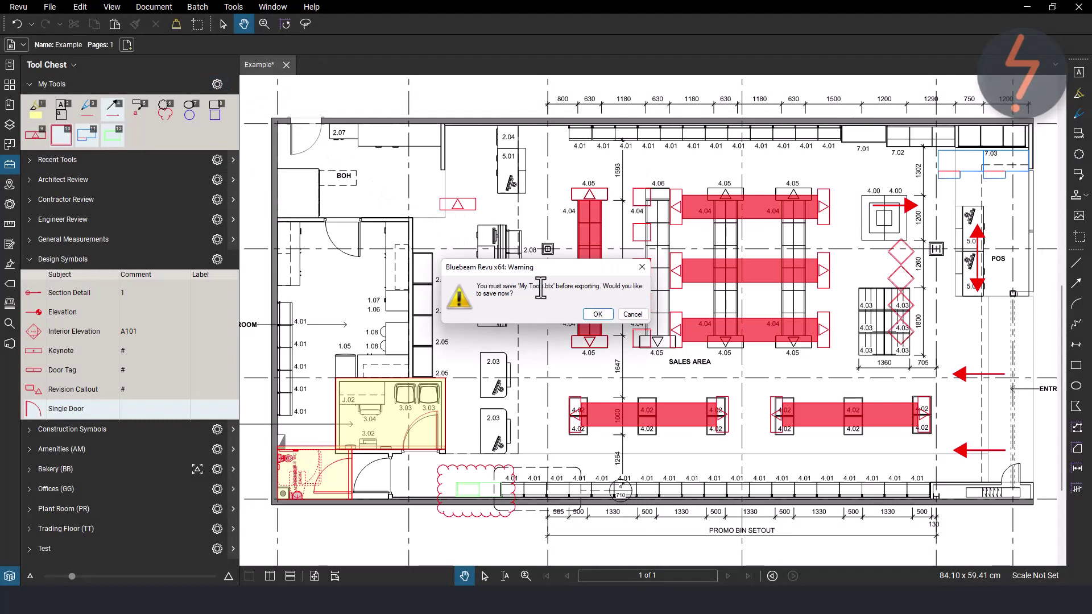
left_click(632, 314)
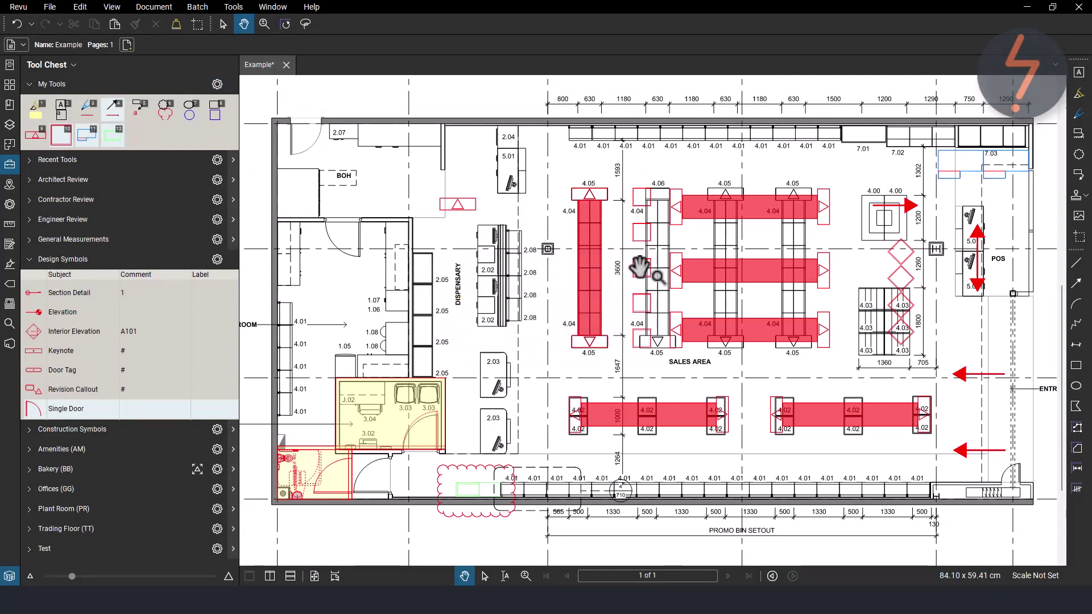
left_click(216, 258)
left_click(261, 338)
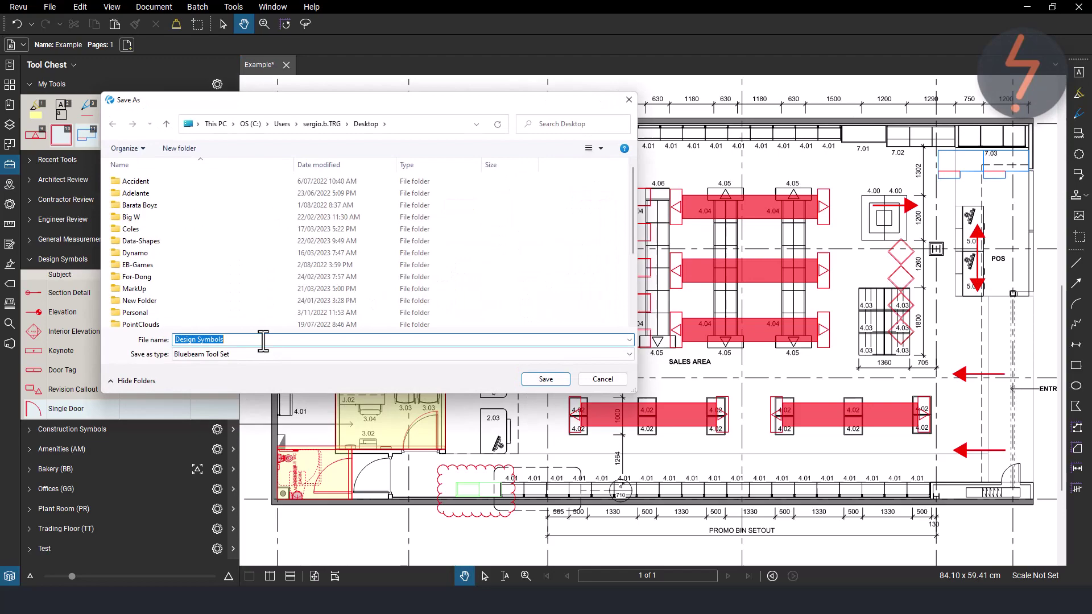
double_click(170, 288)
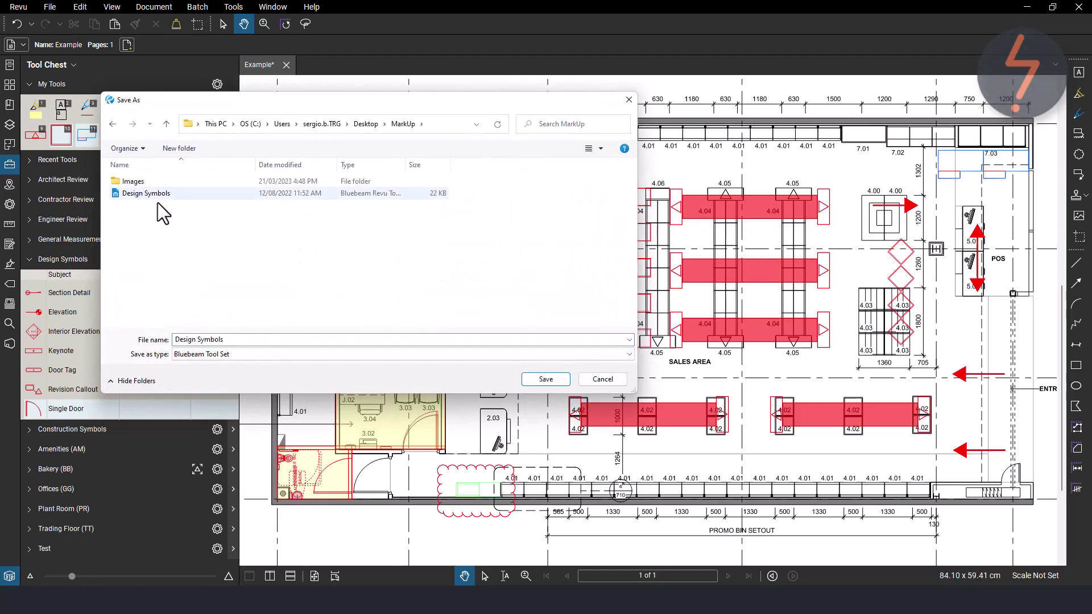
Dismiss the tool-set save prompt and create a new document with one blank A4 page
left_click(599, 380)
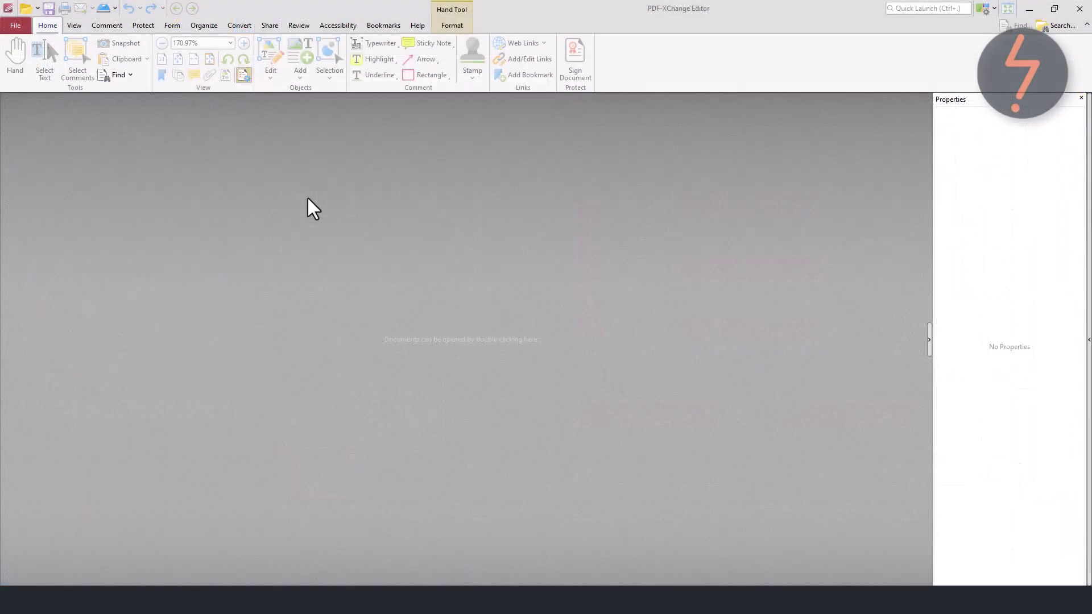
left_click(25, 26)
left_click(66, 136)
left_click(114, 85)
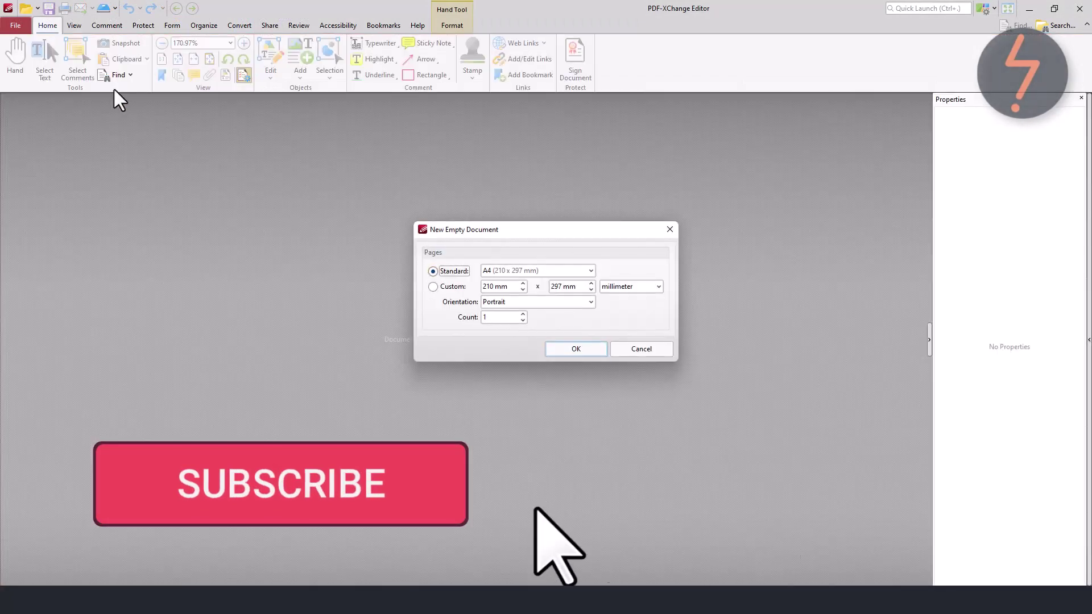
left_click(560, 349)
Browse for a file with all supported file types listed, cancel, and show Recent Files
left_click(13, 34)
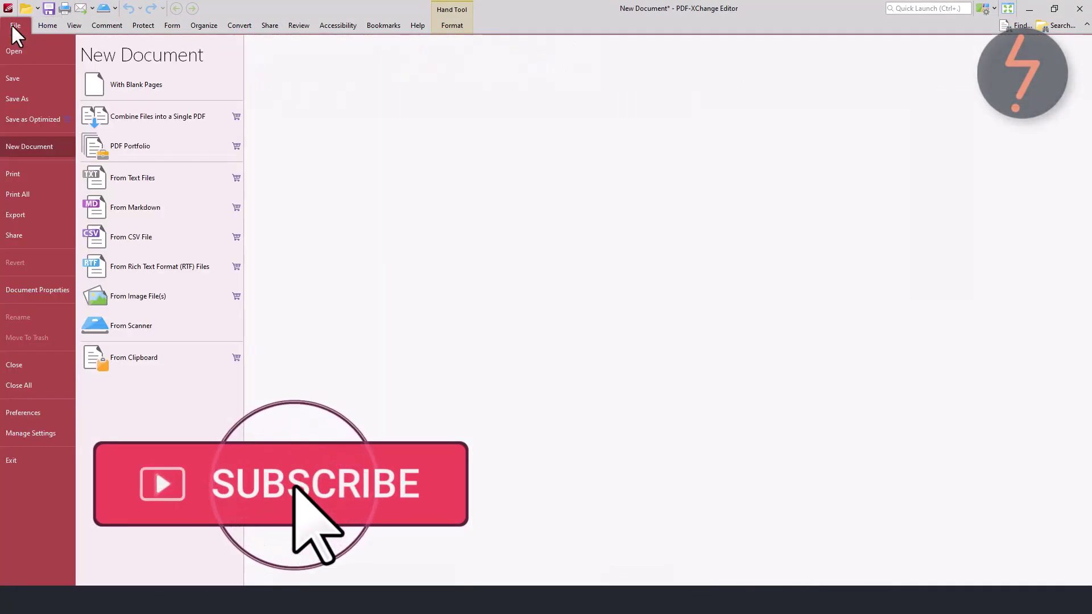
left_click(11, 95)
left_click(108, 207)
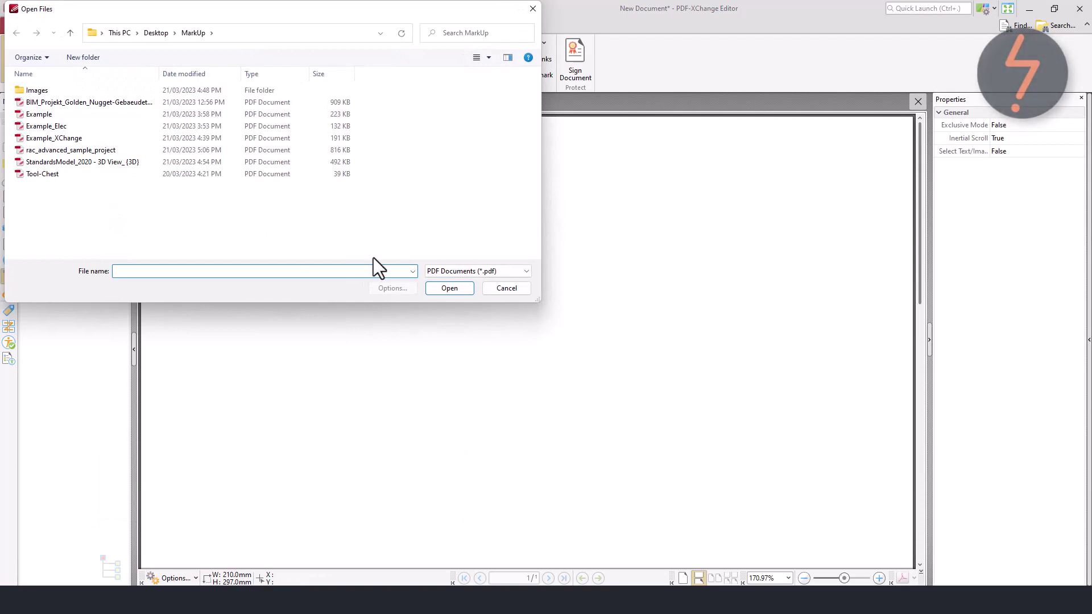
left_click(432, 268)
left_click(439, 284)
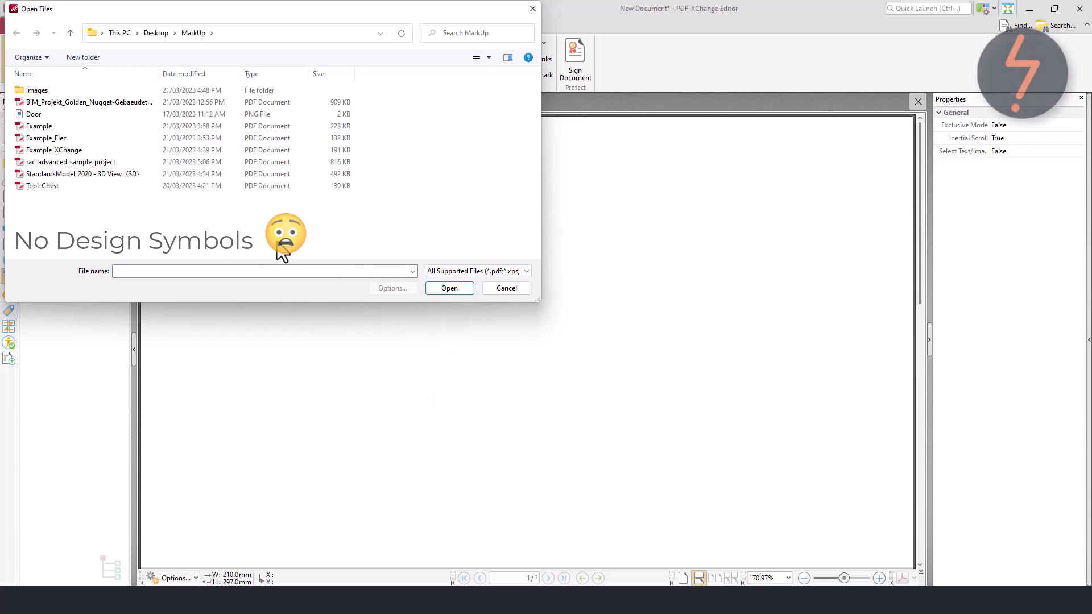
left_click(501, 289)
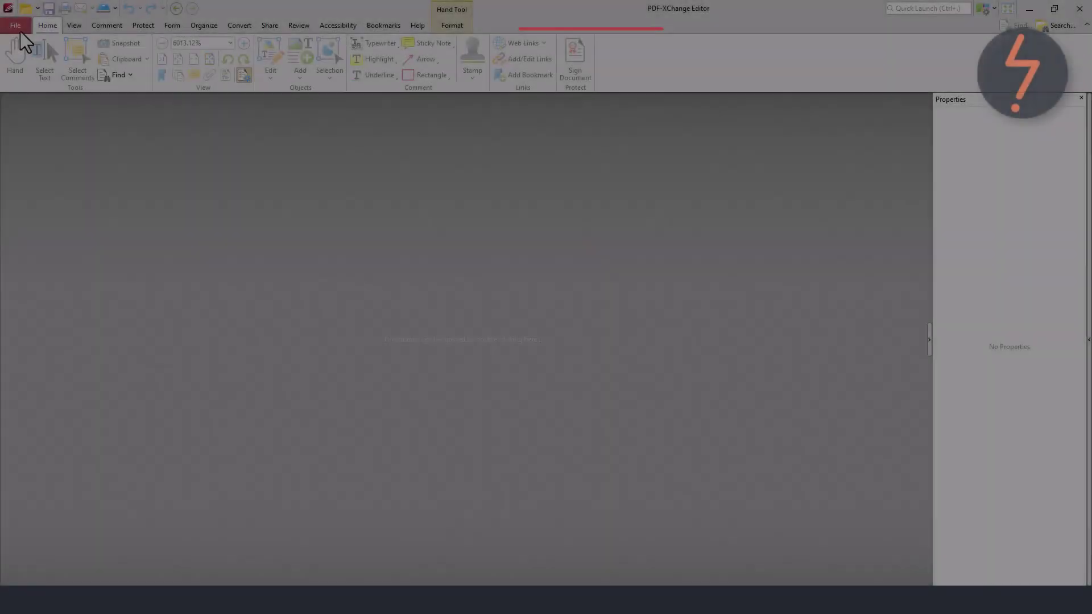
left_click(18, 29)
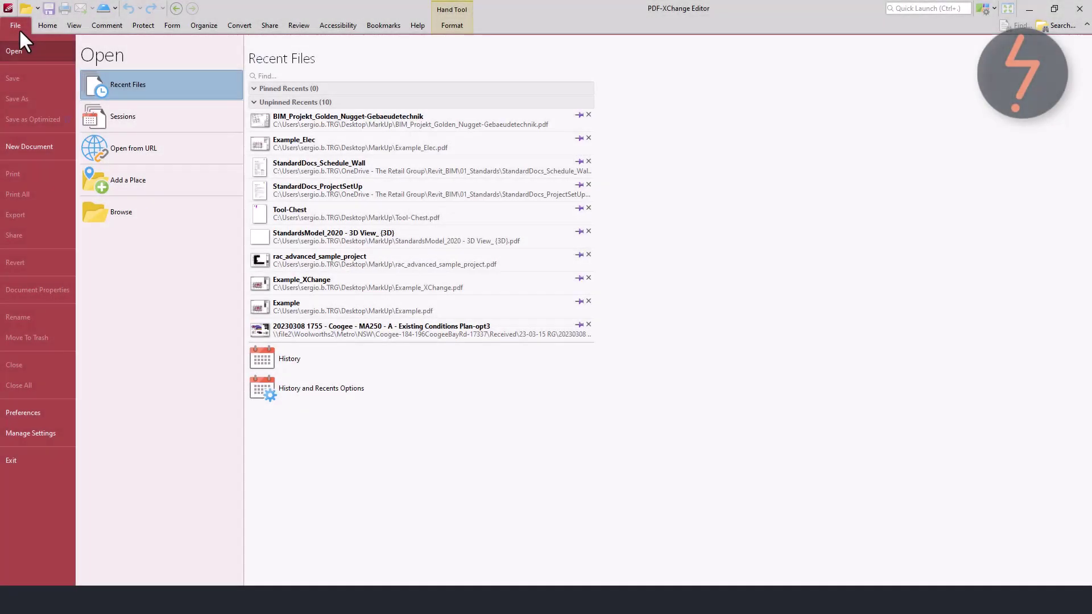
Open BIM_Projekt_Golden_Nugget-Gebaeudetechnik and marquee-zoom onto the legend's lower-left red symbol
left_click(265, 120)
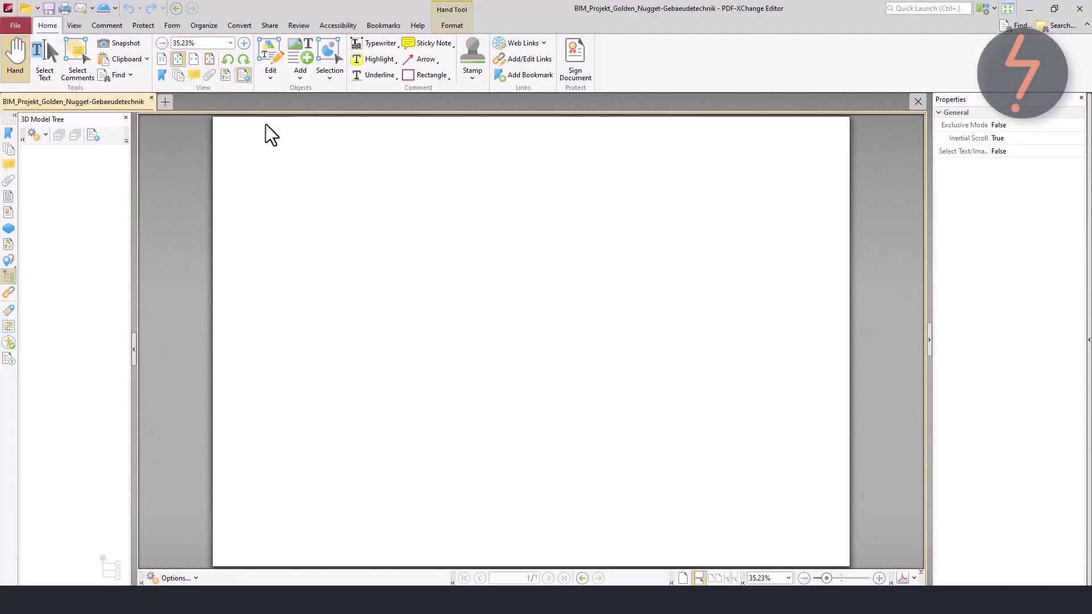
left_click(75, 25)
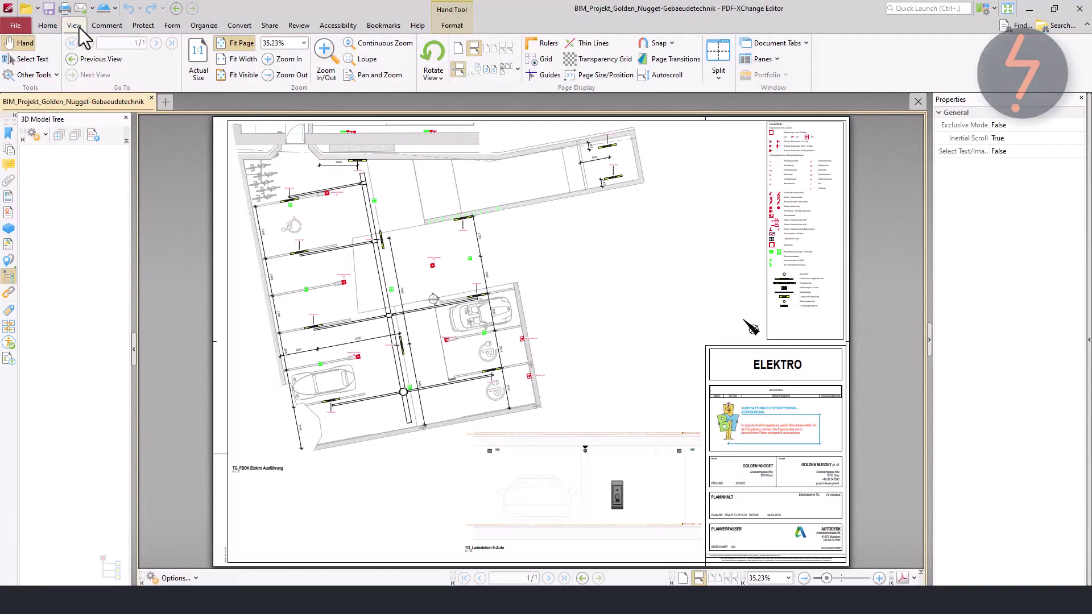
left_click(322, 75)
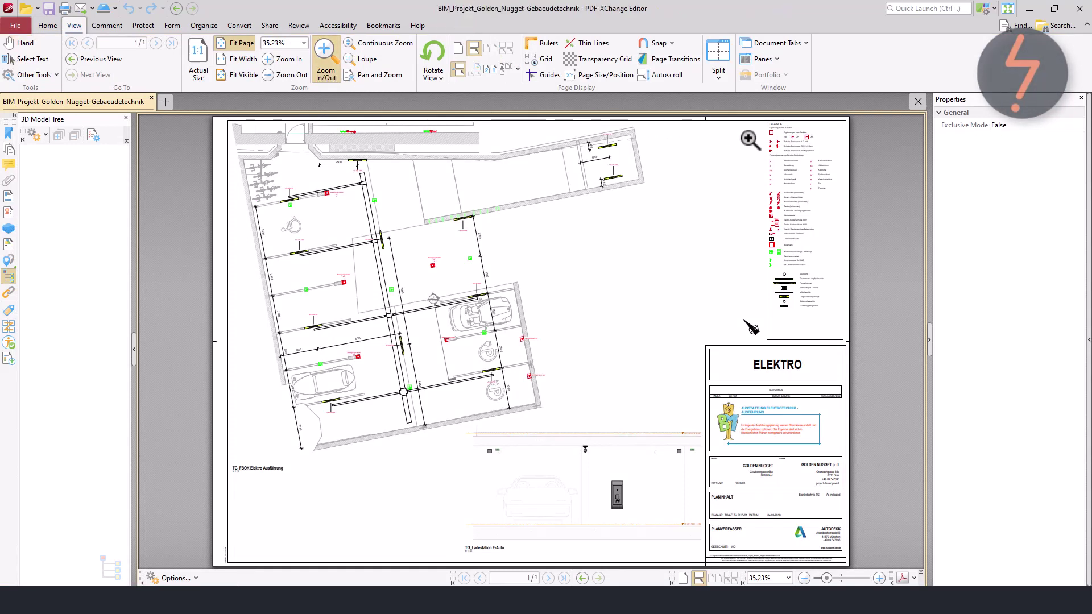
left_click_drag(760, 141, 787, 158)
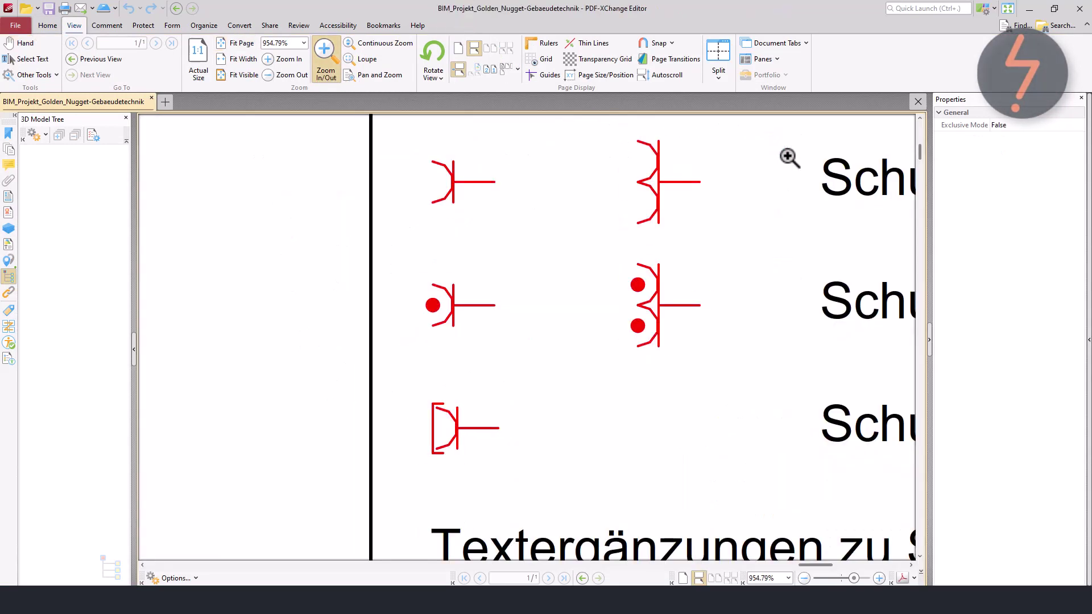
left_click_drag(421, 391, 514, 470)
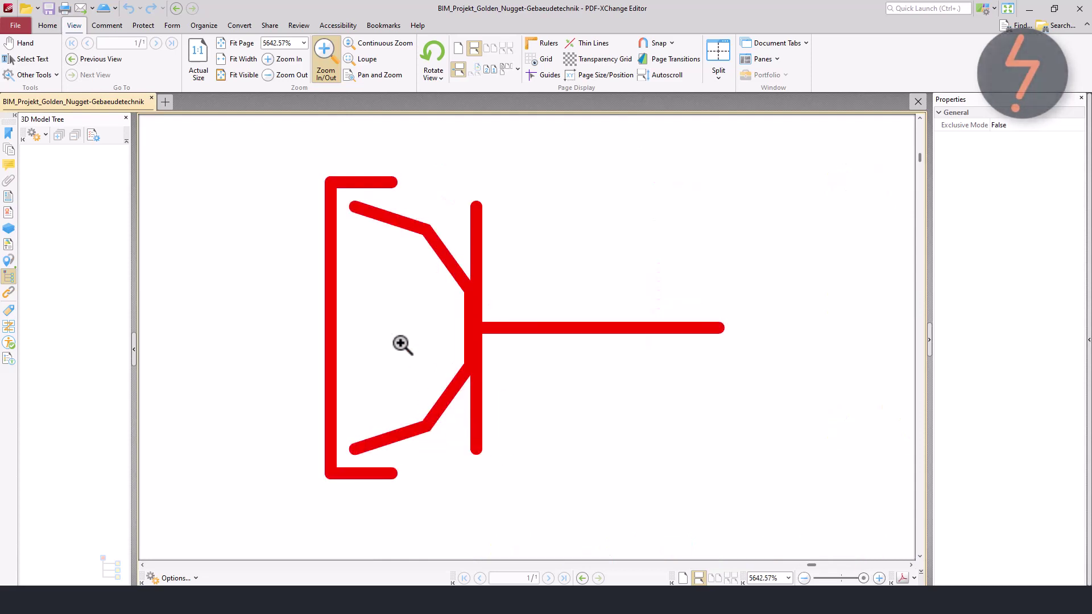
left_click(107, 26)
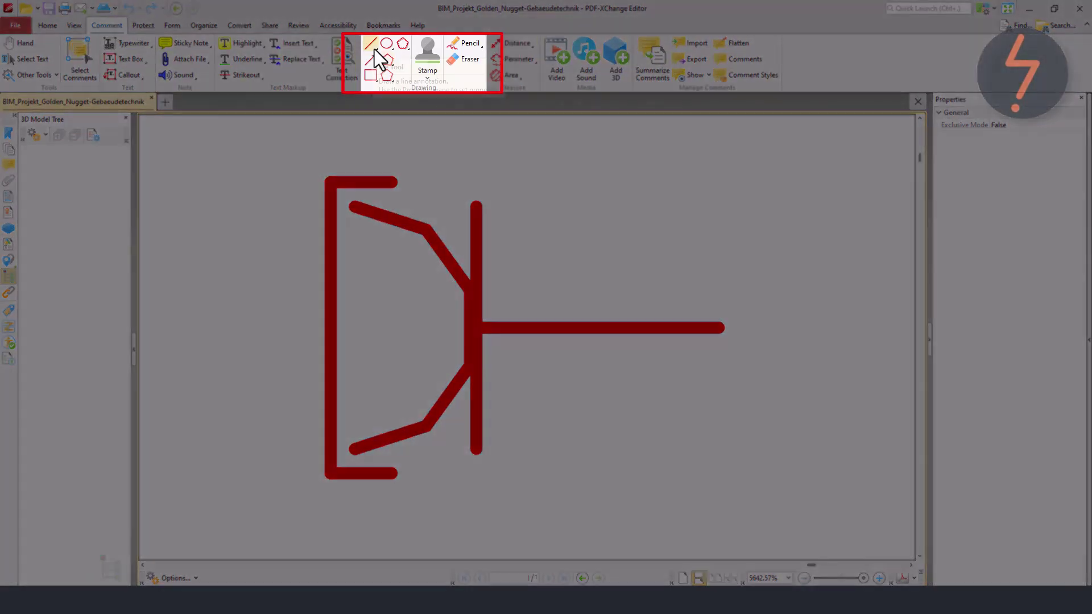
Draw a straight line above the legend symbol's horizontal stem
left_click(371, 44)
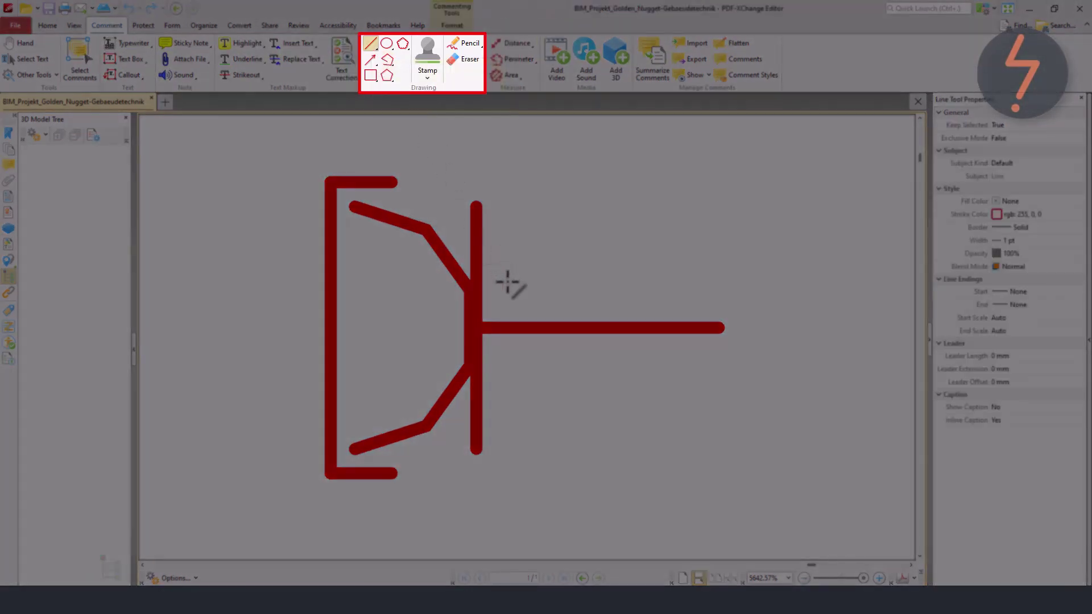
left_click_drag(508, 282, 771, 280)
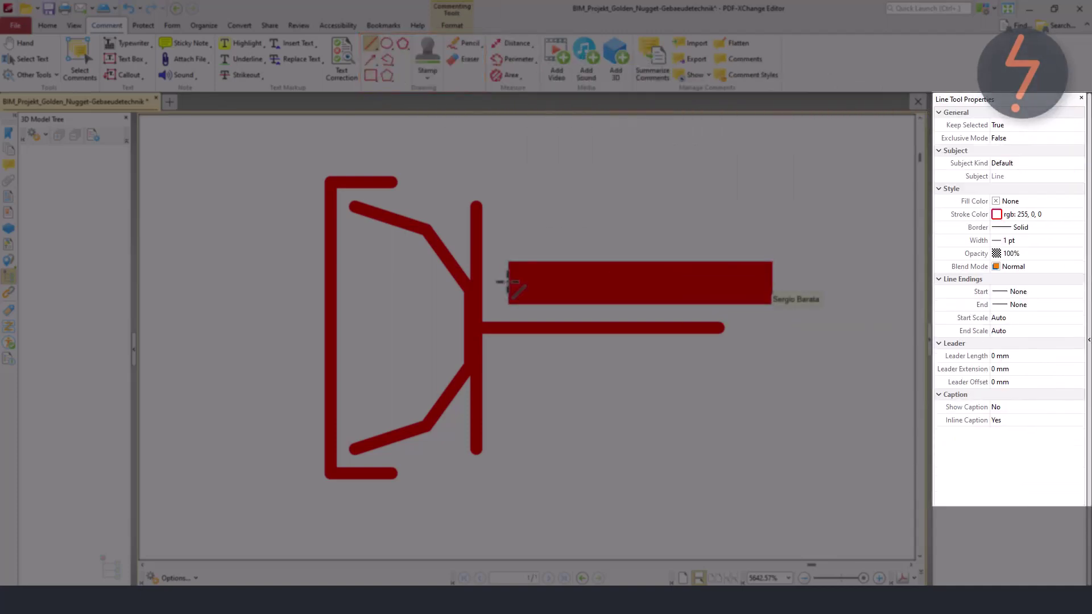
left_click(748, 284)
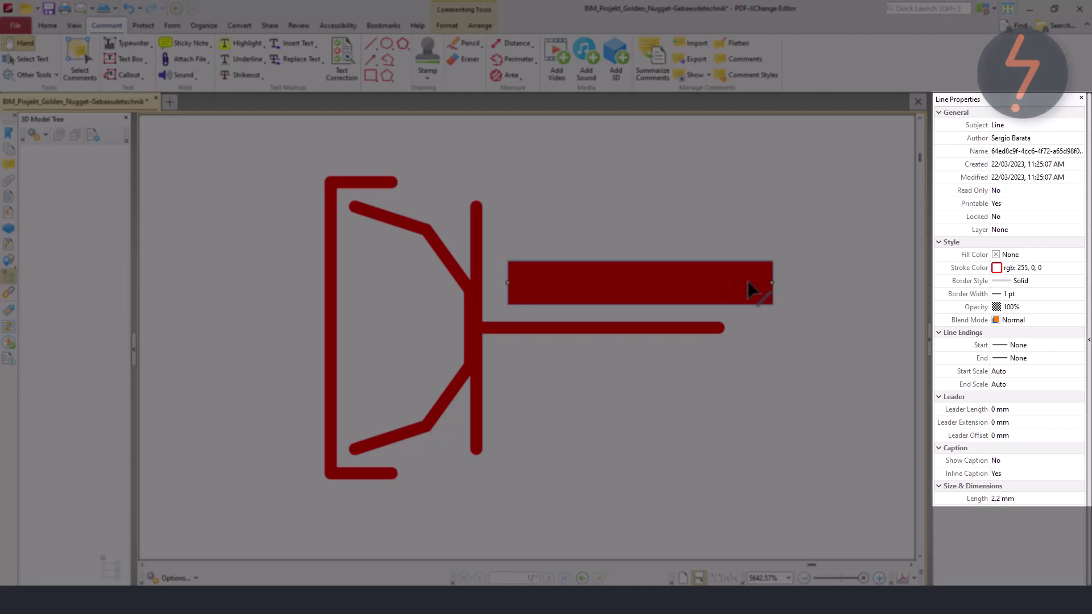
Set the new line's stroke colour to black and its width to 0.3 pt
left_click(1078, 267)
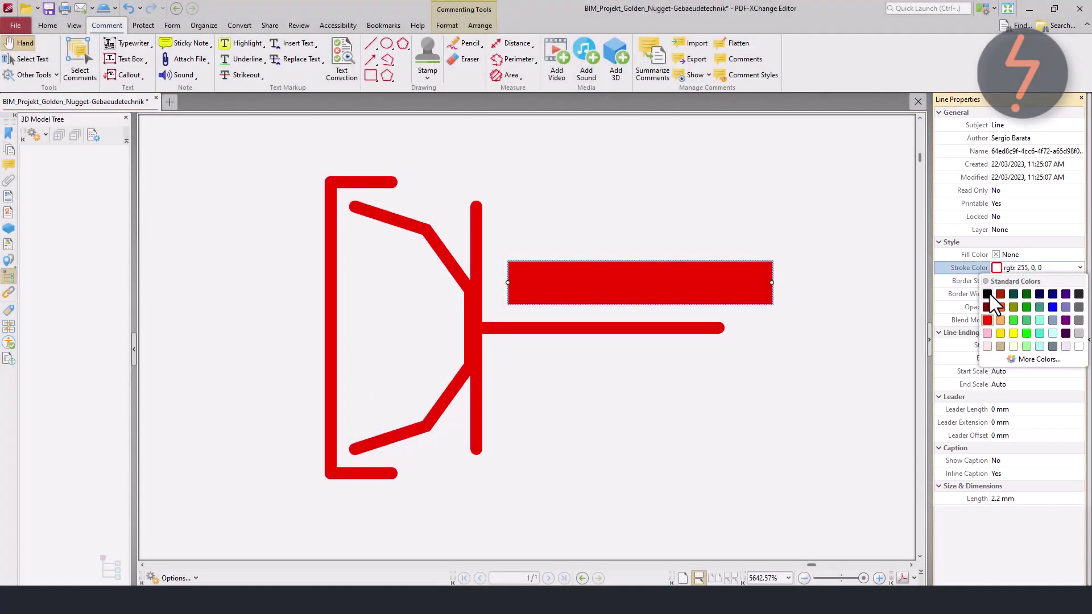
left_click(987, 294)
left_click(1079, 294)
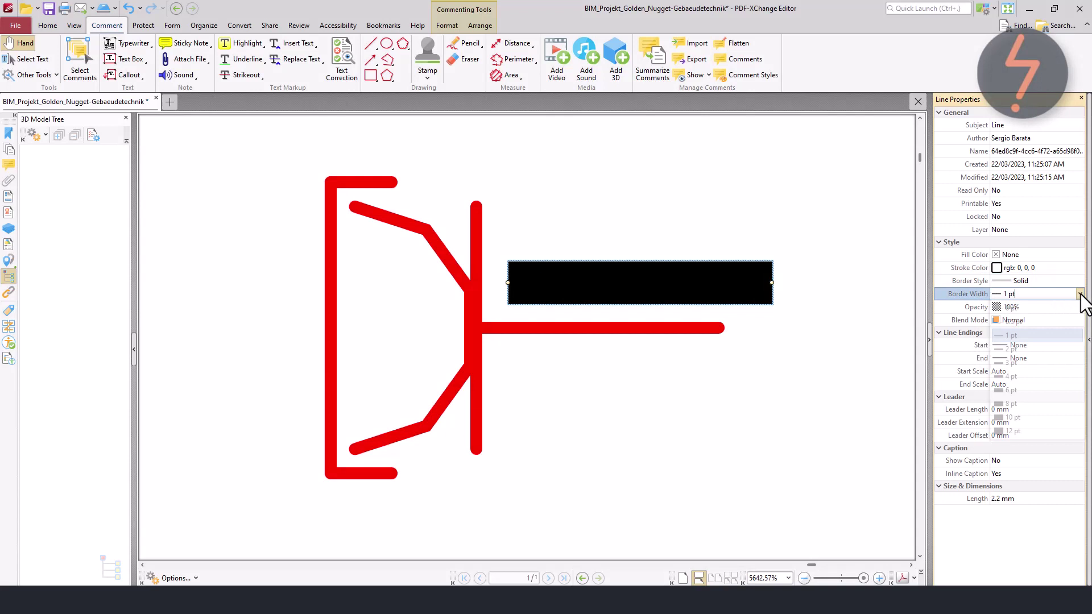
left_click(1054, 322)
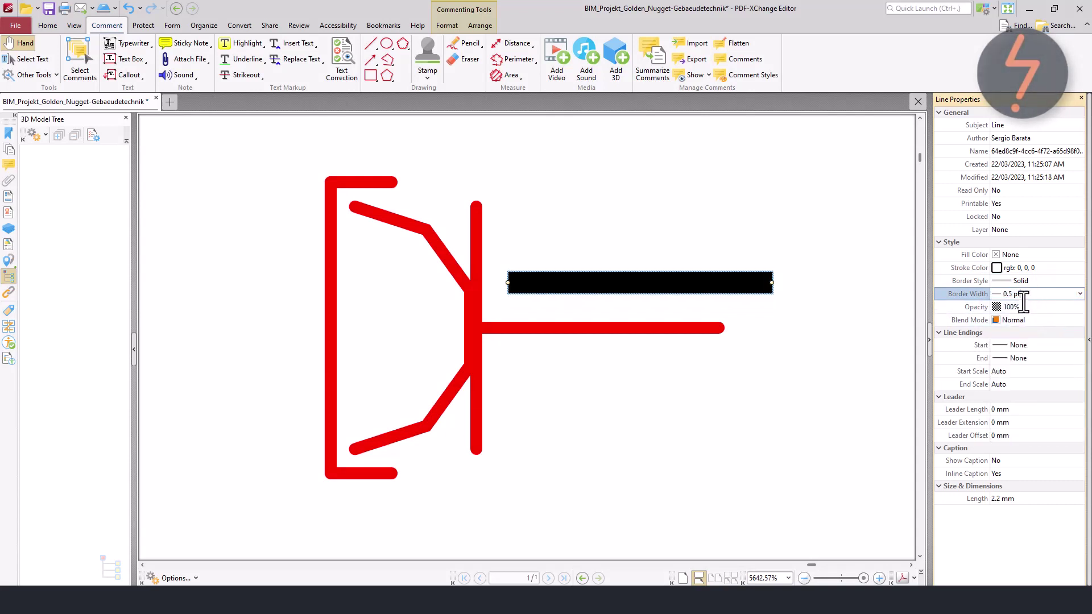
left_click(1015, 295)
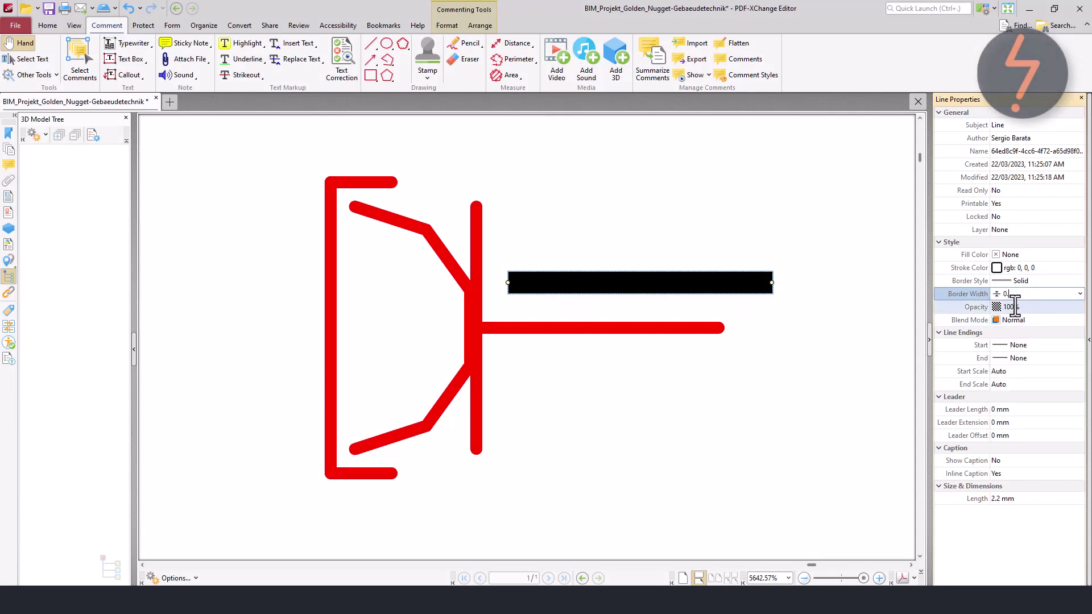
type("0.3")
key("Return")
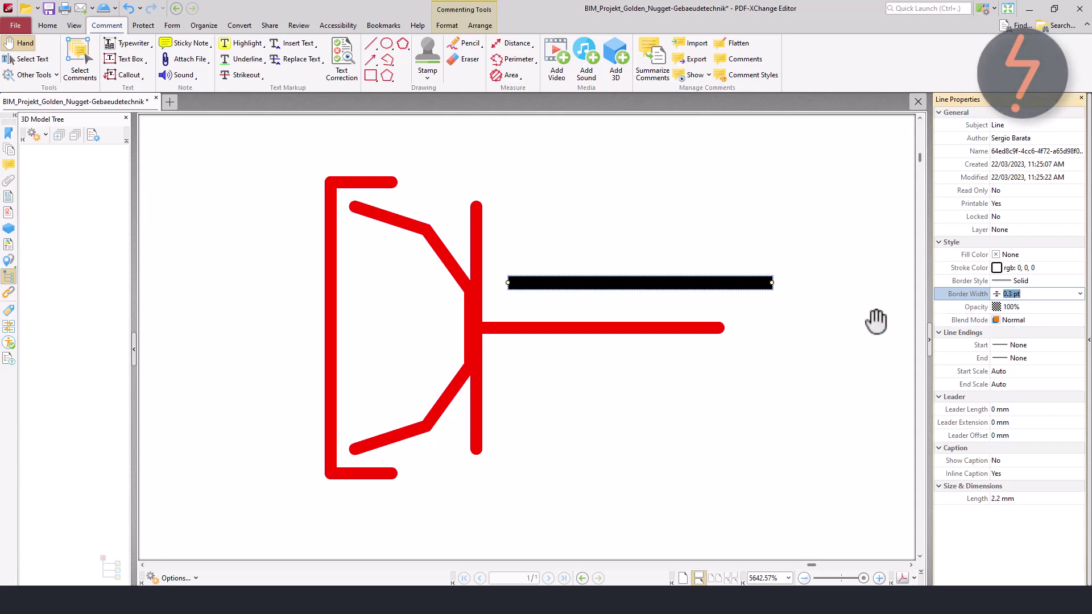
left_click(858, 312)
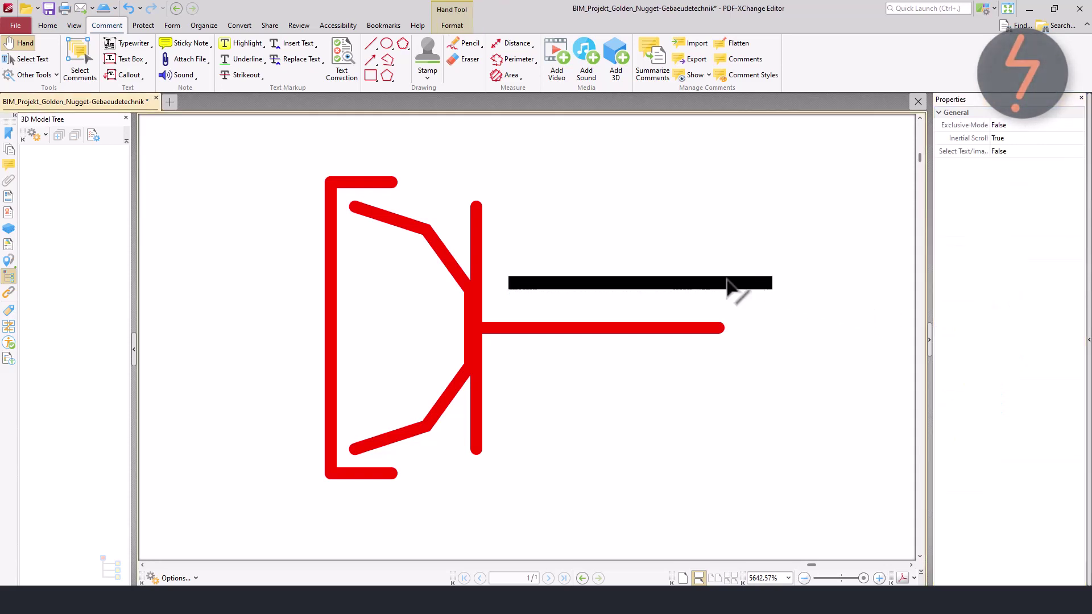
Save the black 0.3 pt line's properties as the default Line style and verify it in Comment Styles
left_click(730, 285)
right_click(728, 285)
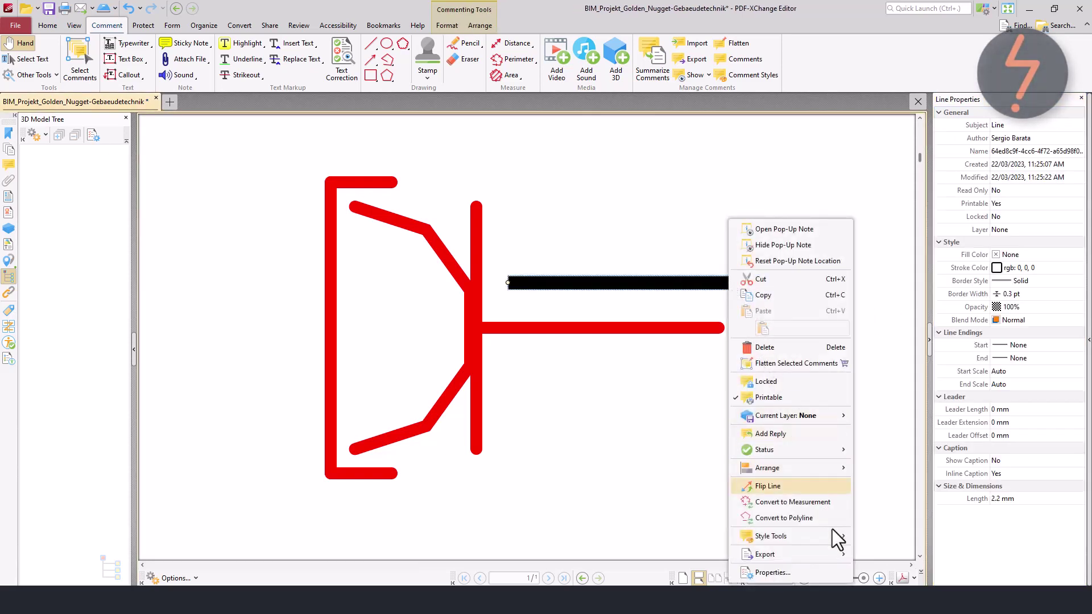
mouse_move(831, 530)
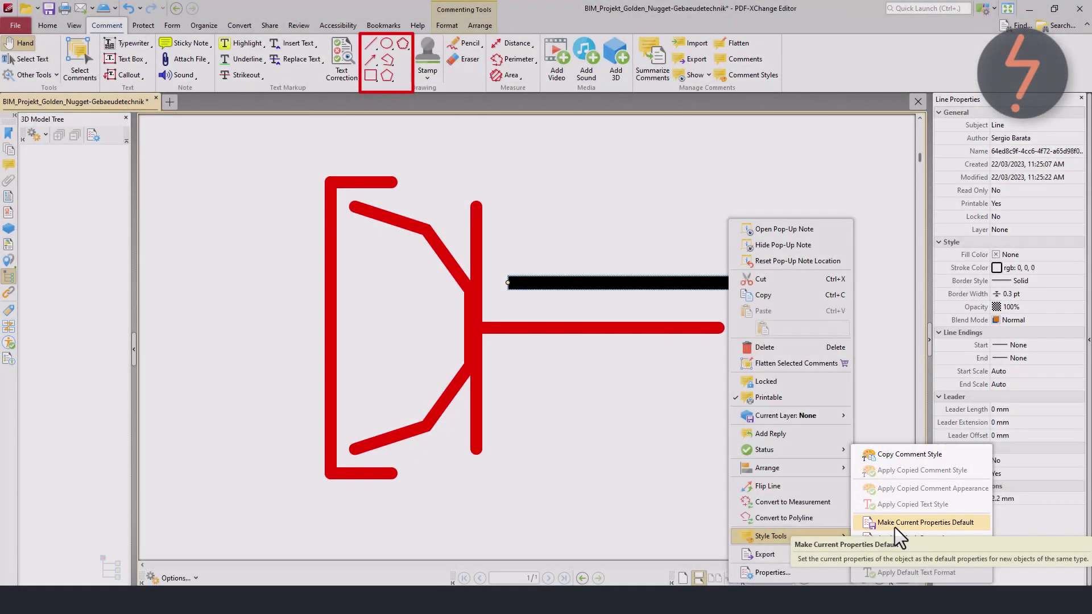
left_click(895, 527)
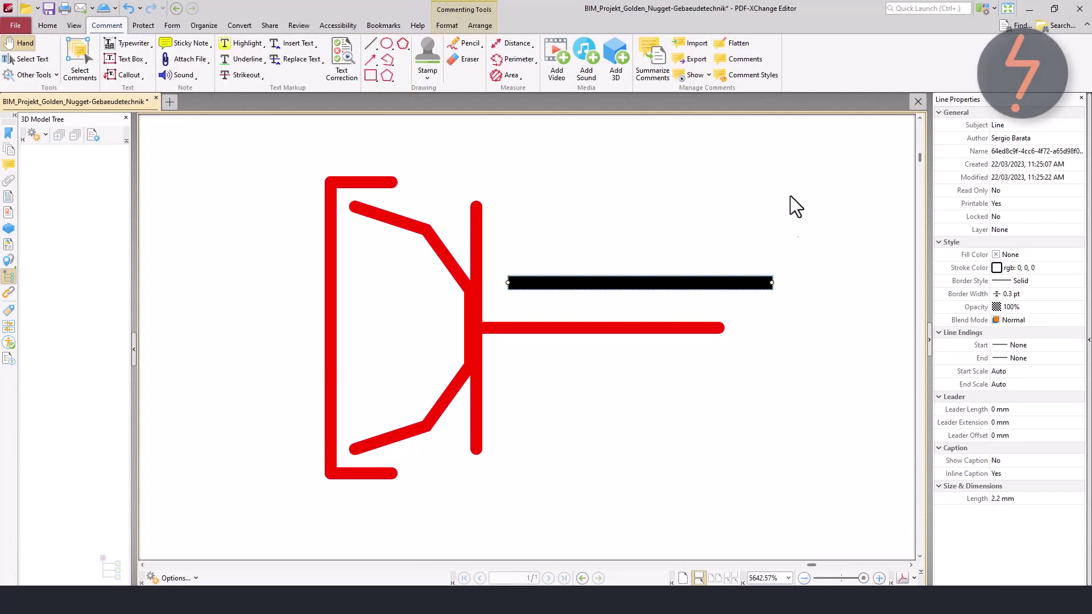
left_click(749, 76)
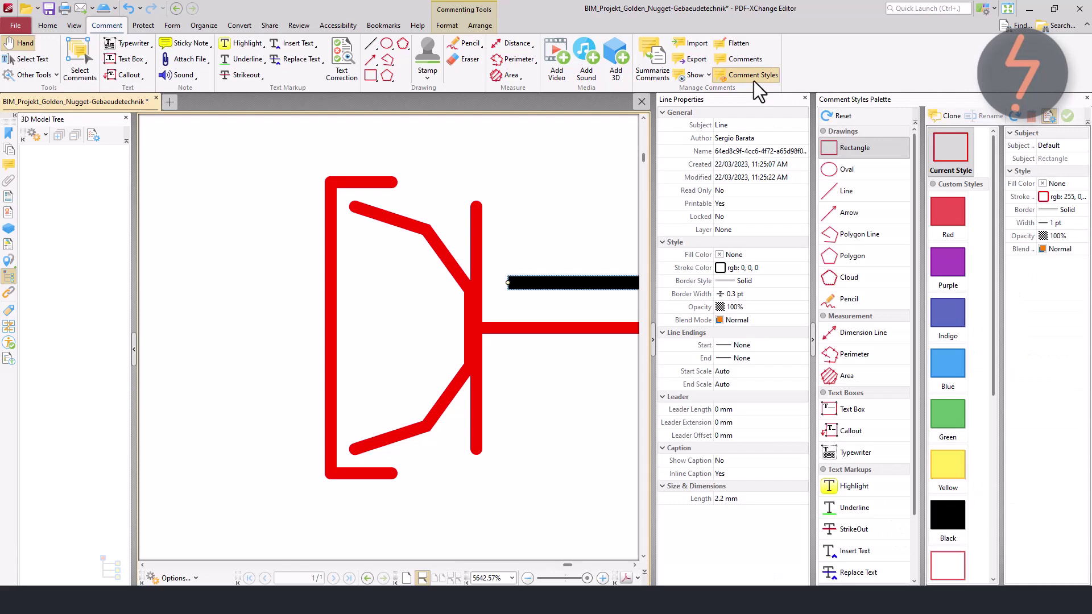
left_click(844, 194)
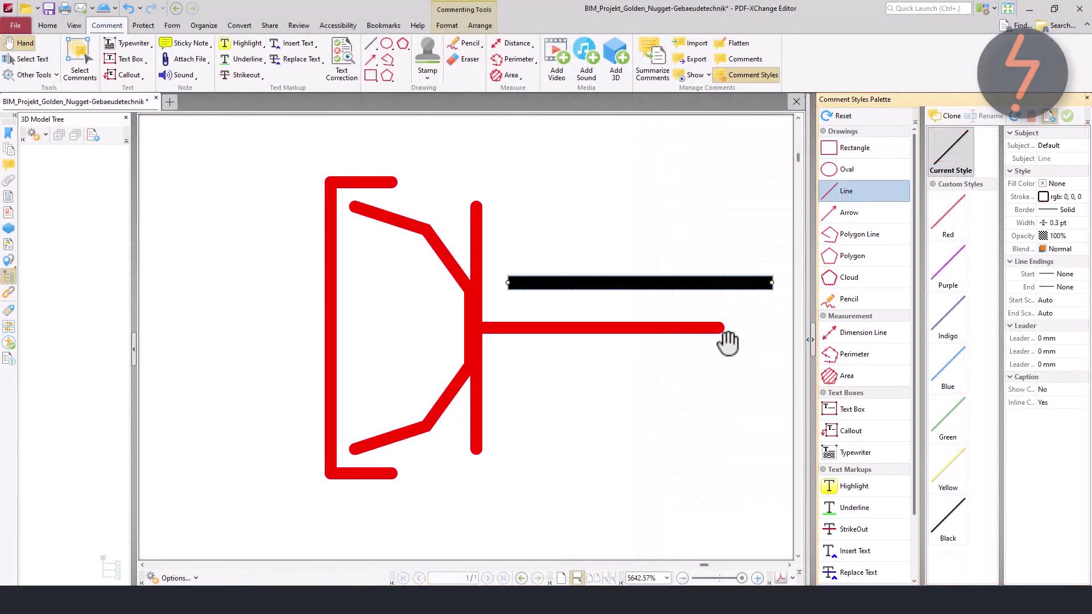
left_click(811, 340)
Turn on Enable Snapping from the View tab's Snap options
left_click(48, 26)
left_click(75, 26)
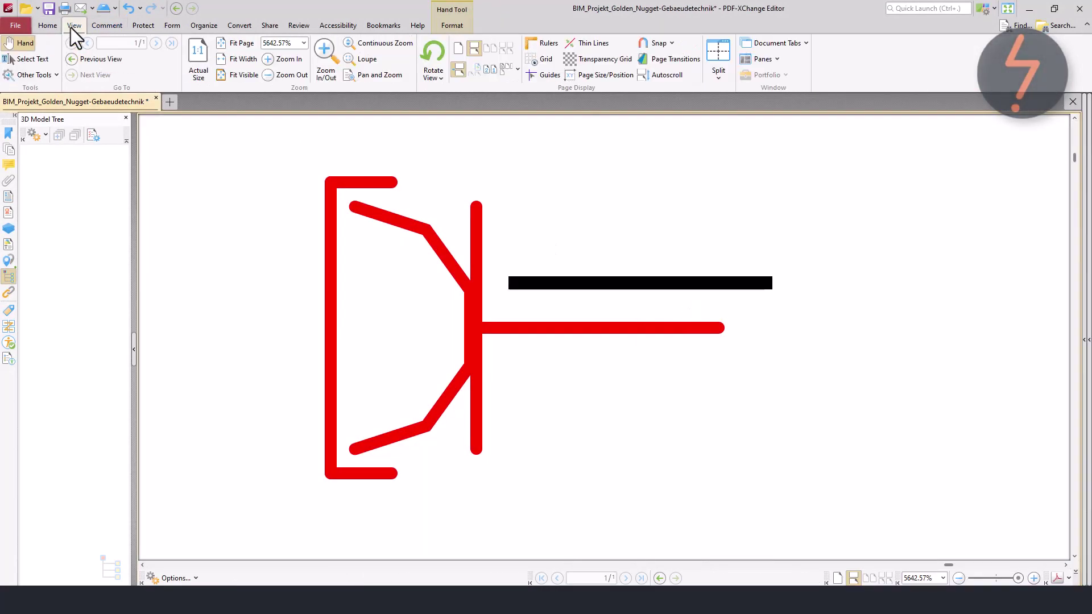
left_click(671, 44)
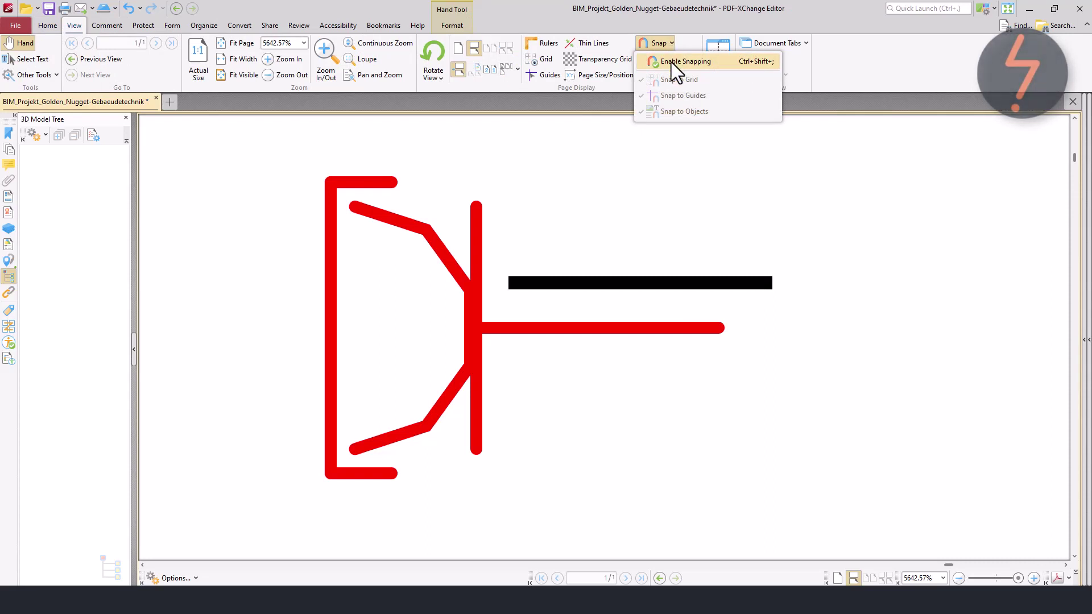
left_click(671, 62)
Trace the lower red horizontal line and the red vertical line with black lines
left_click(119, 28)
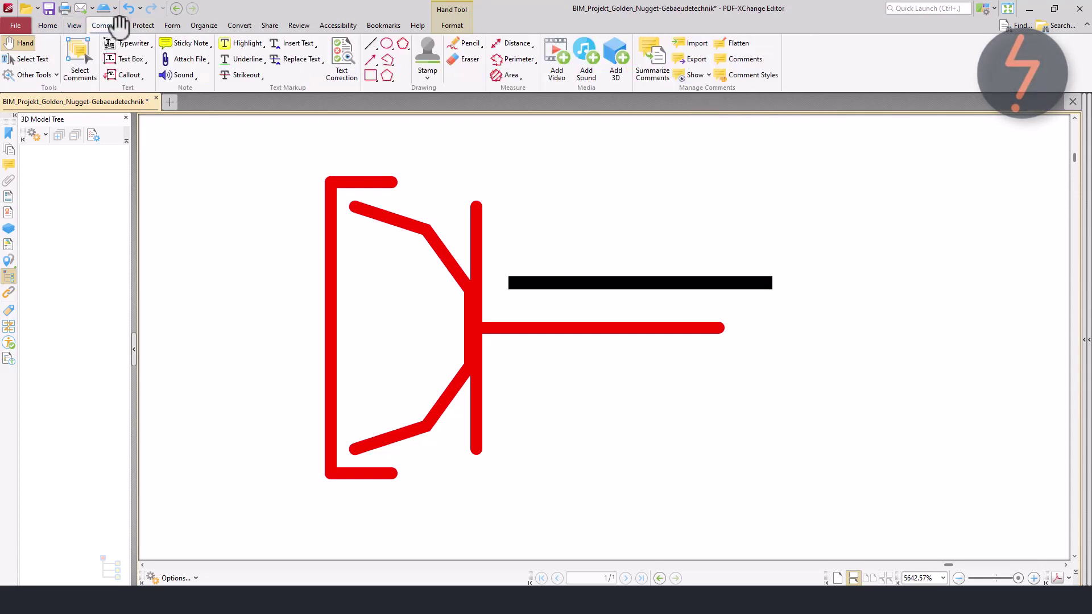
left_click(370, 44)
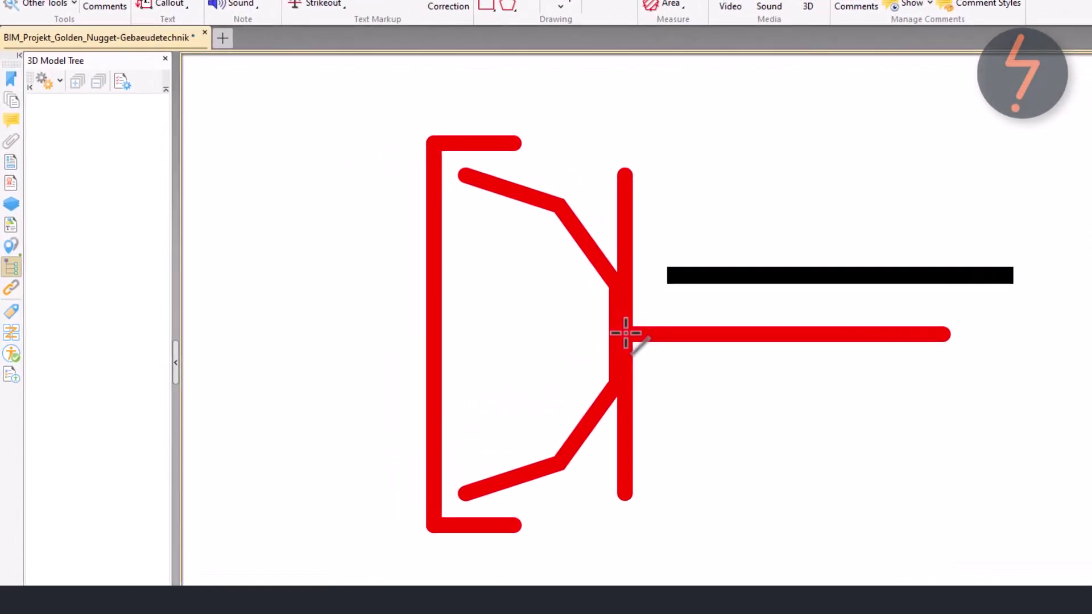
left_click_drag(625, 332, 882, 333)
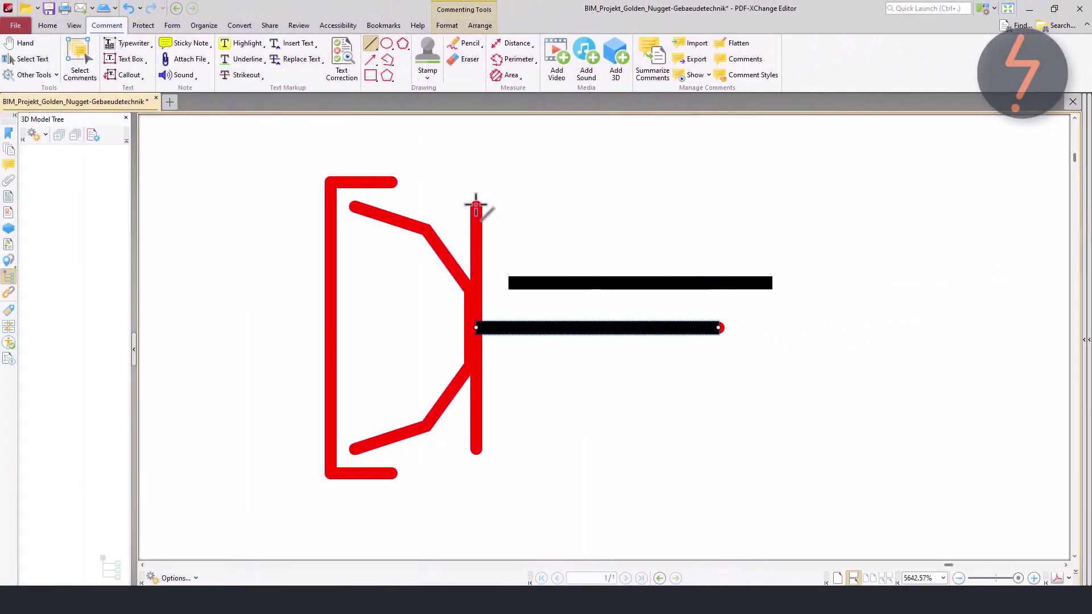
left_click_drag(476, 205, 476, 451)
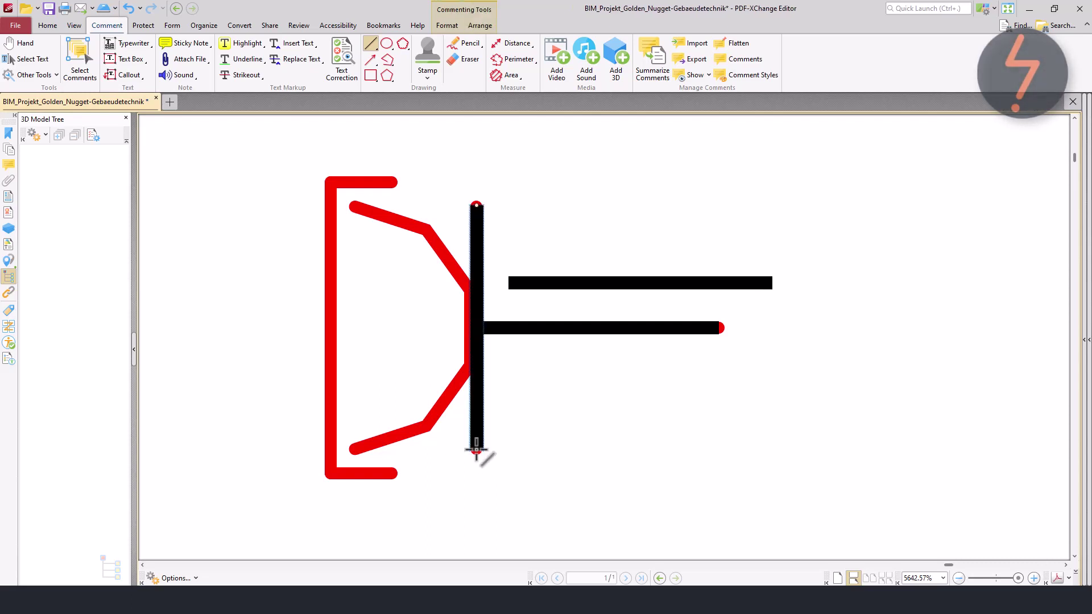
Give the Polygon Line comment style a black stroke with 0.3 pt width
key("h")
left_click(1086, 341)
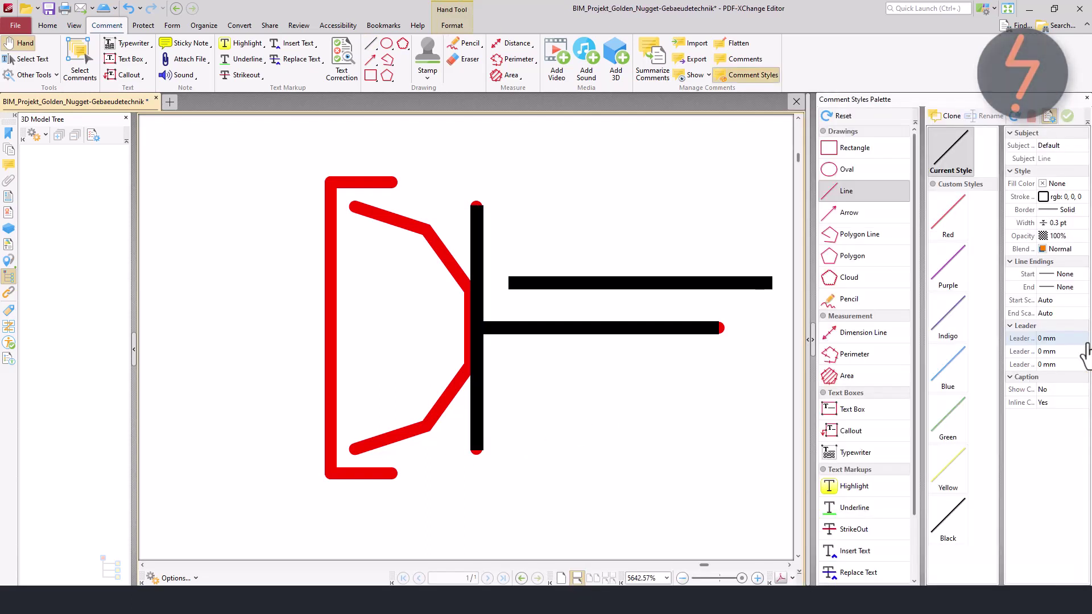
left_click(871, 240)
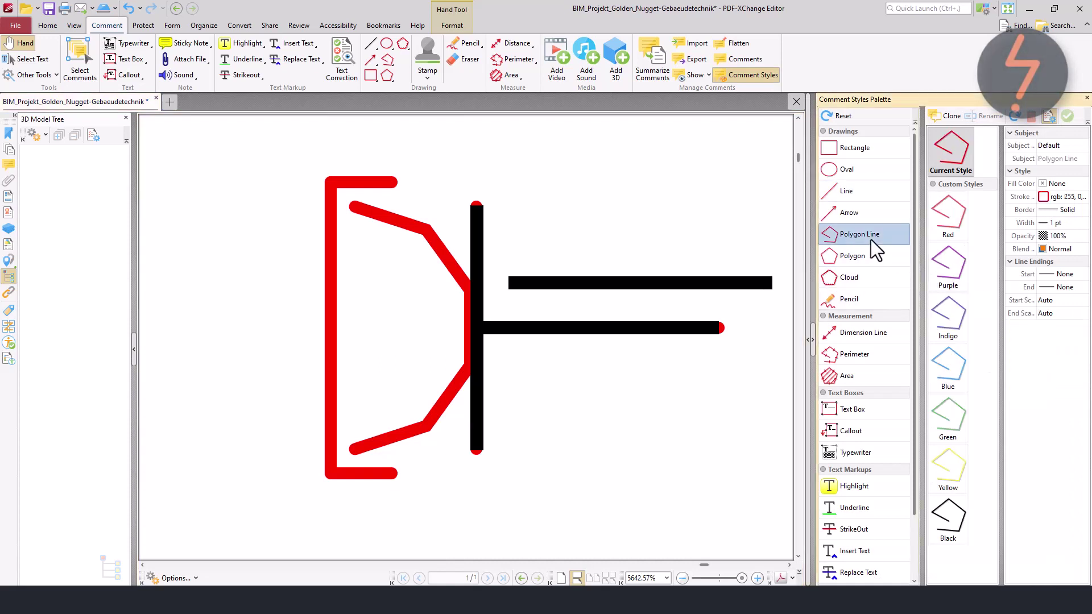
left_click(1084, 197)
left_click(987, 222)
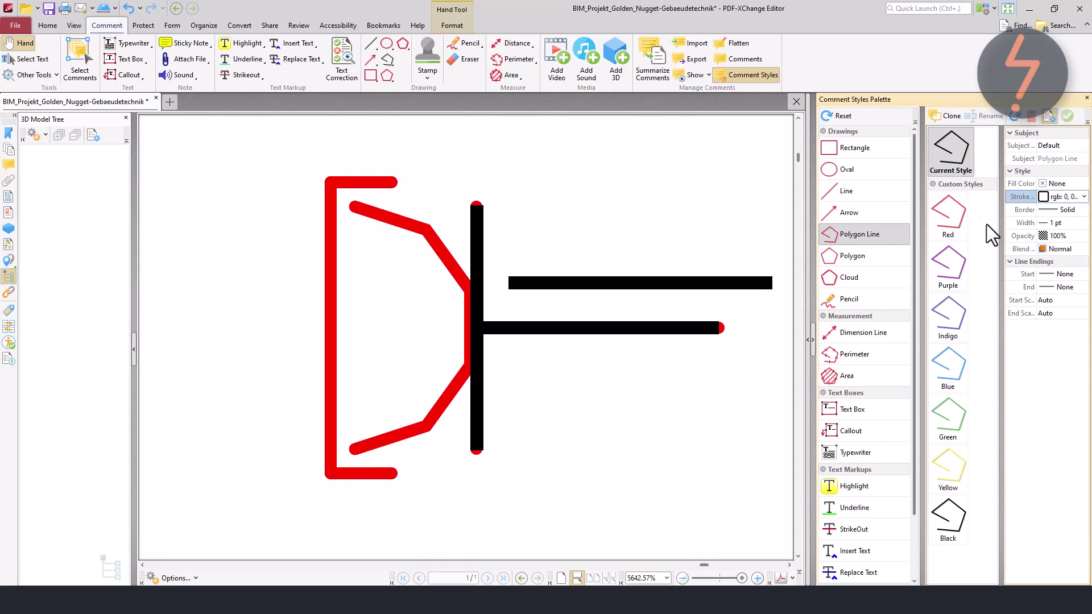
left_click(1075, 224)
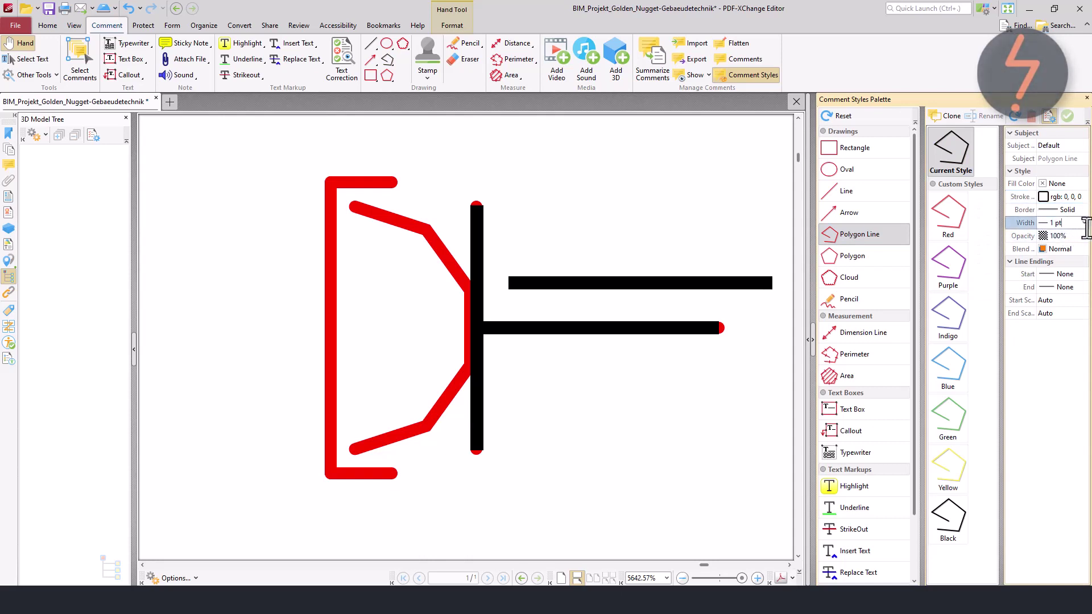
left_click(1084, 223)
left_click(1071, 238)
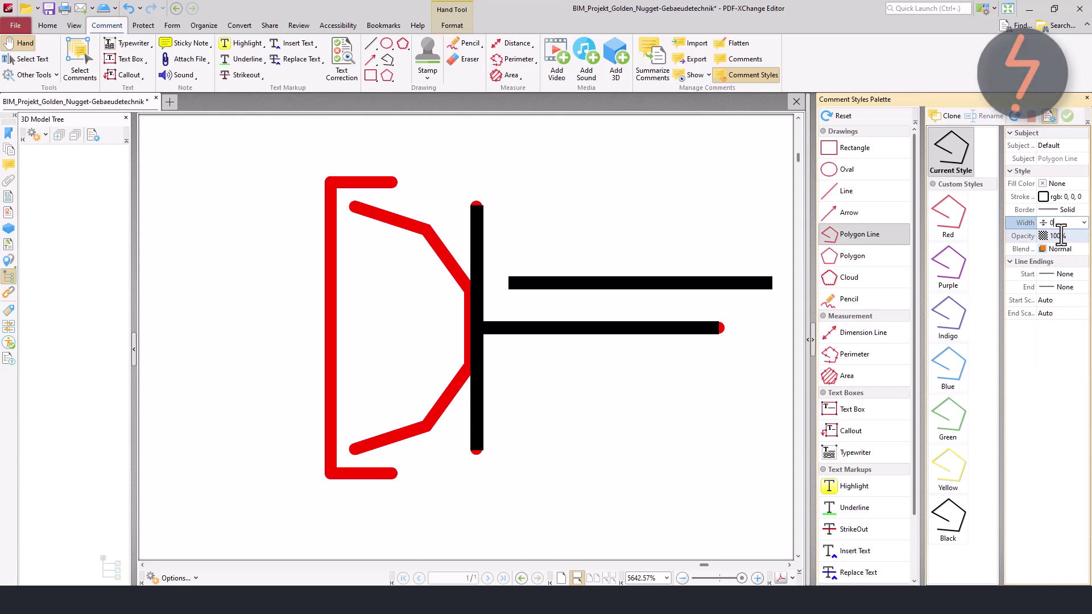
left_click(1057, 221)
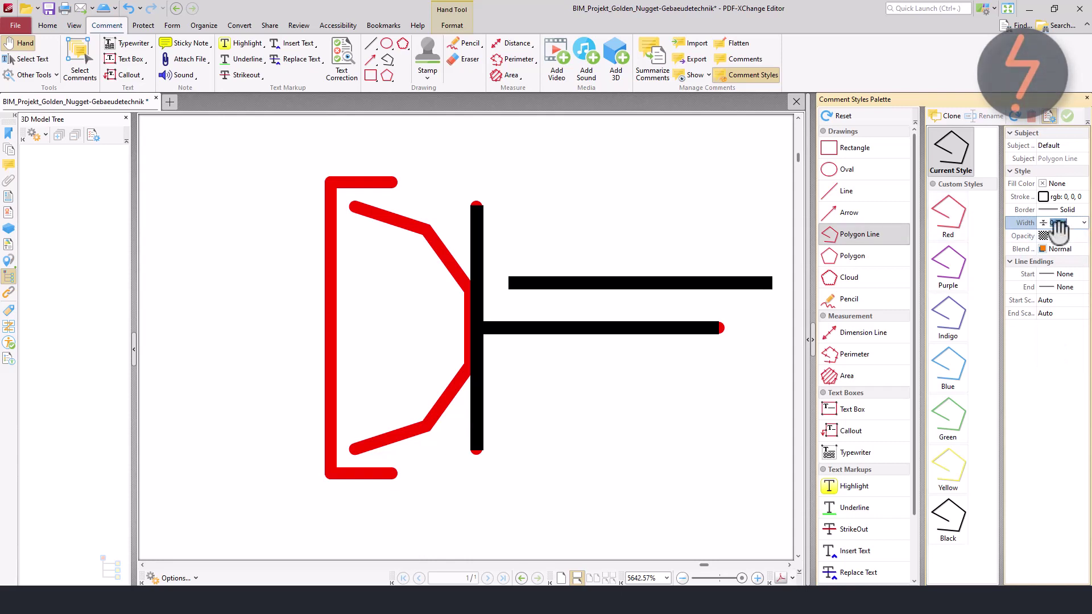
left_click(387, 60)
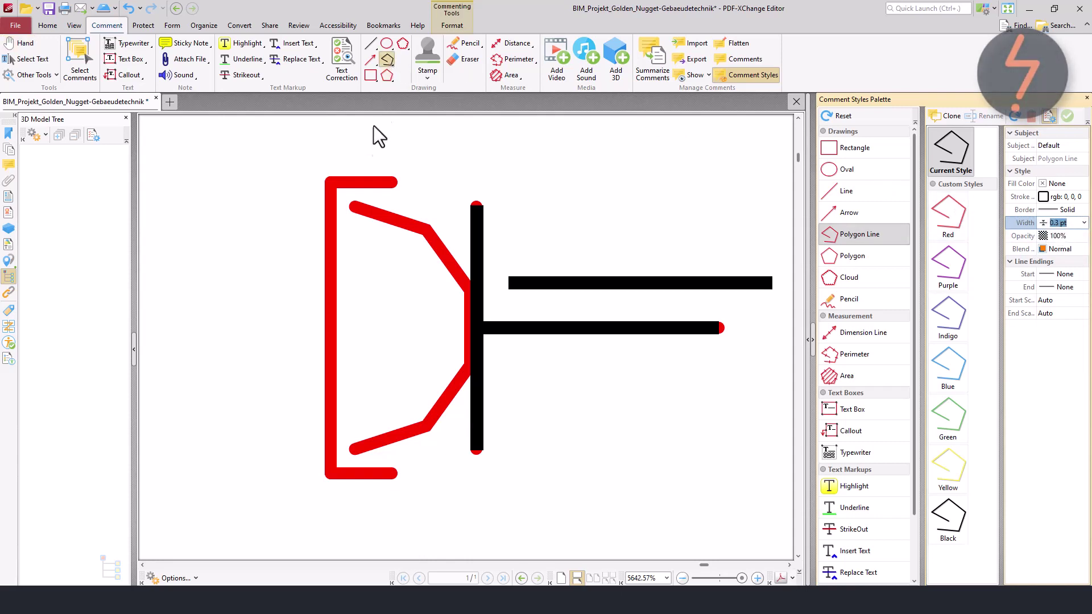
Trace the angled red shape from upper tip to lower tip with a black polygon line
left_click(353, 205)
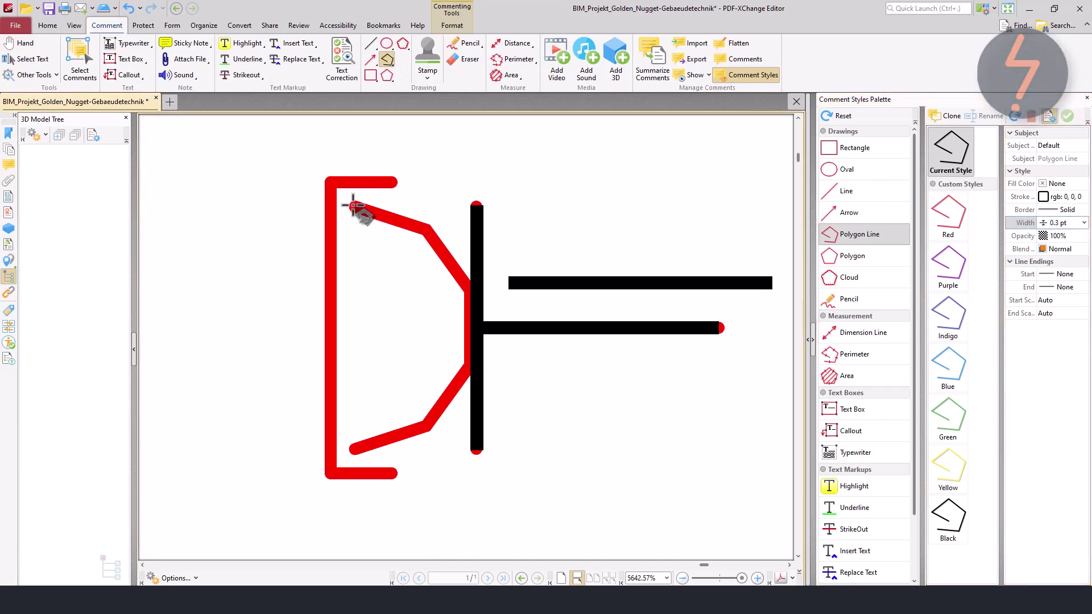
left_click(426, 229)
left_click(468, 286)
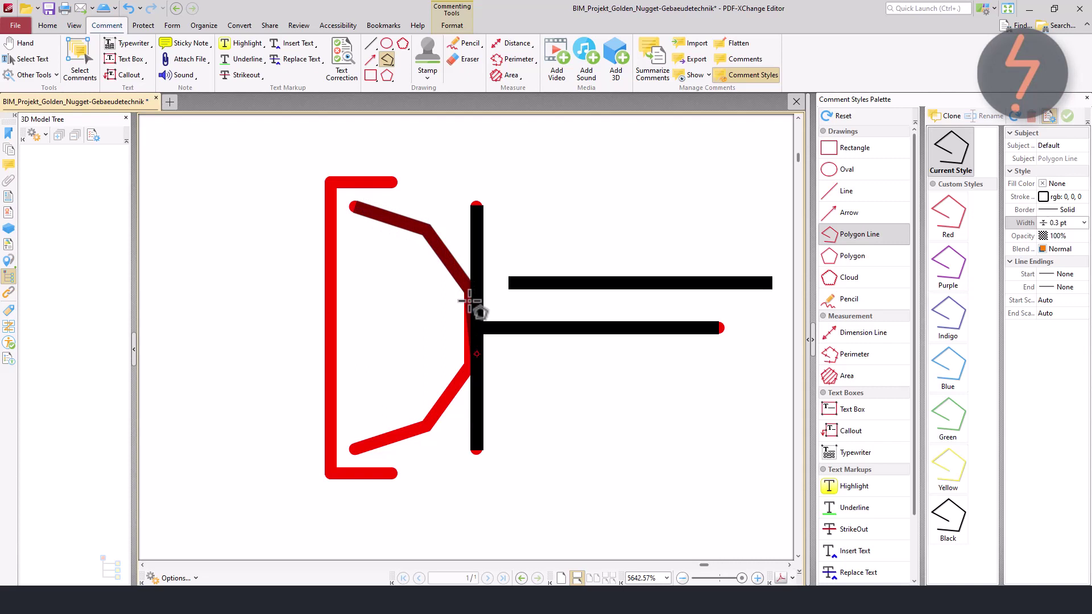
left_click(467, 364)
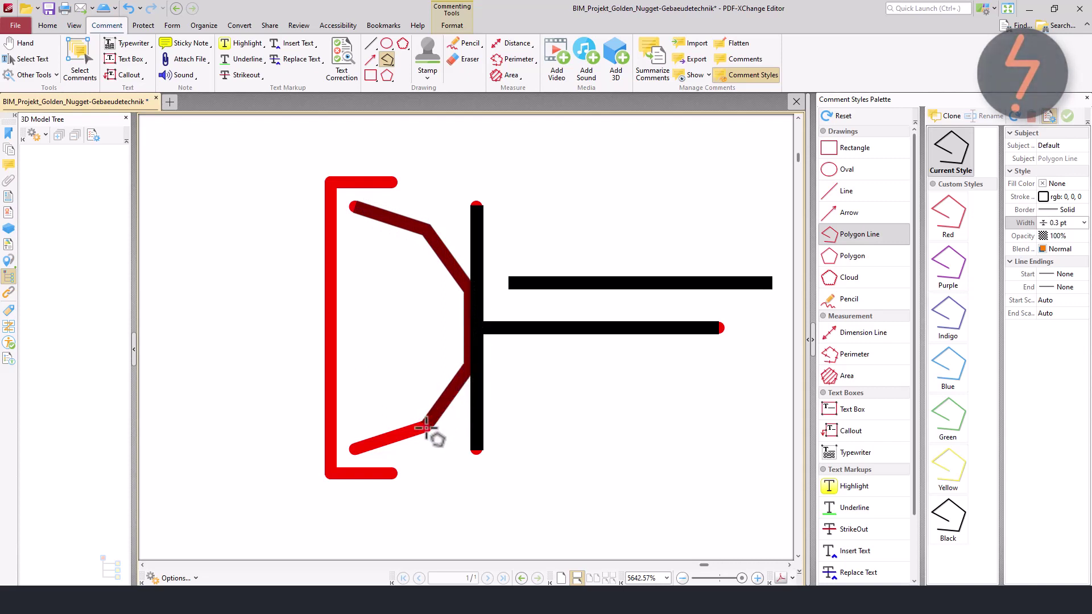
left_click(425, 424)
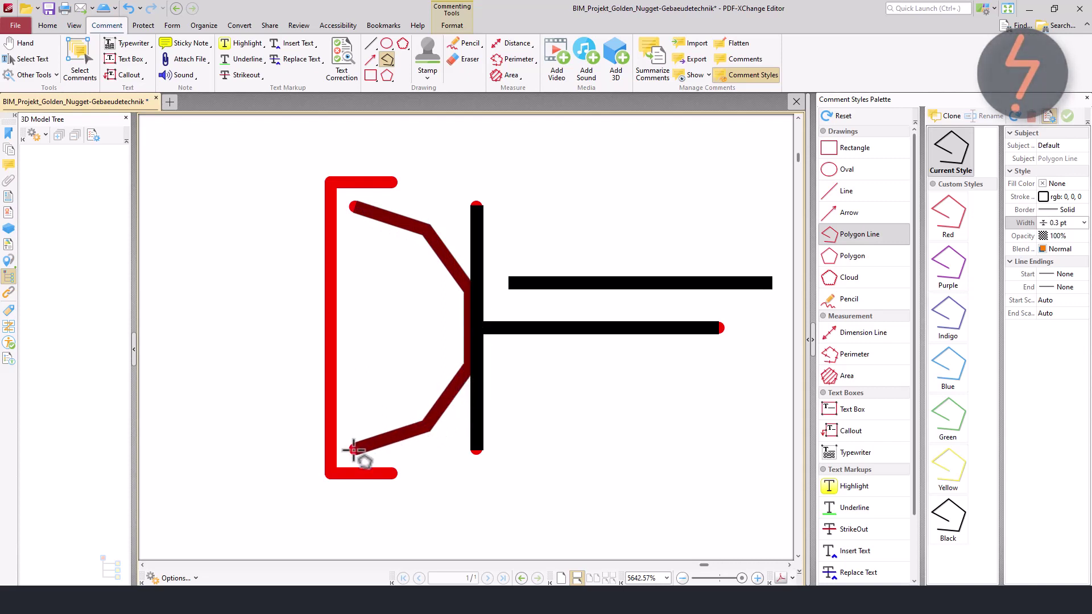
right_click(354, 450)
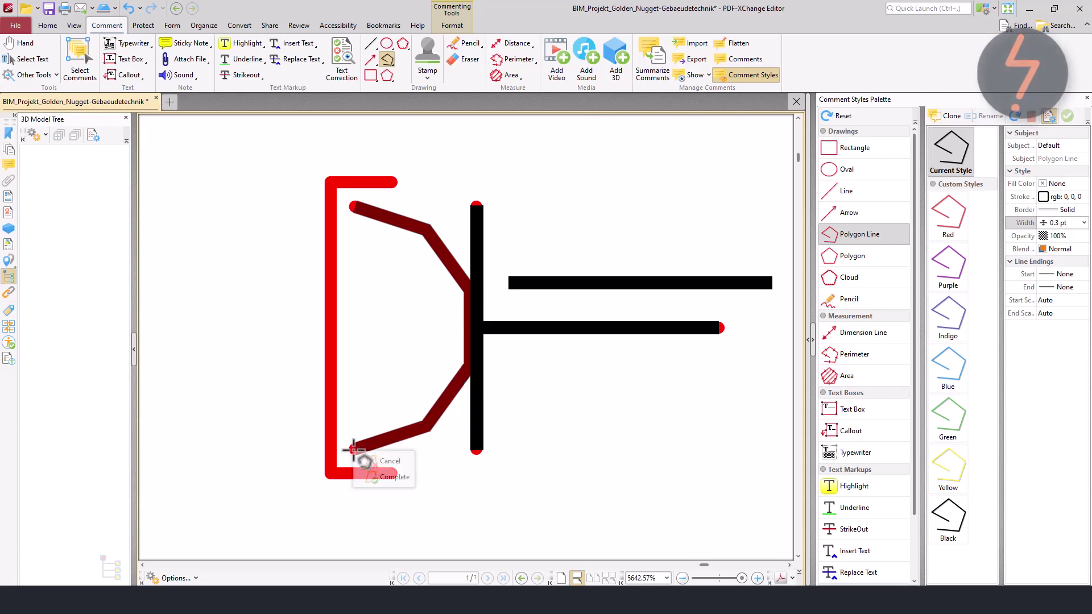
left_click(386, 475)
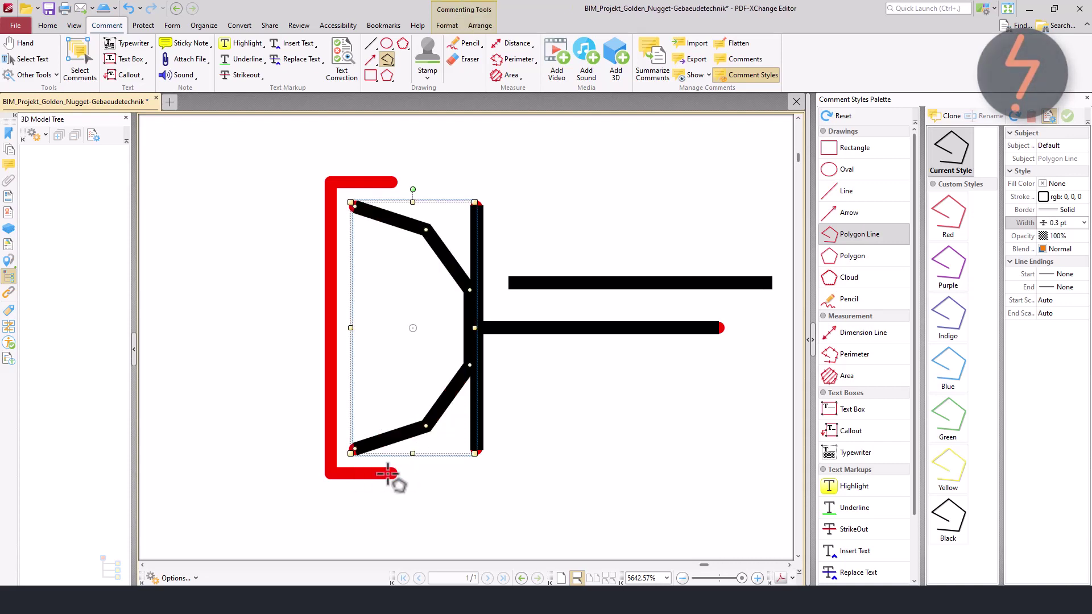
key("Escape")
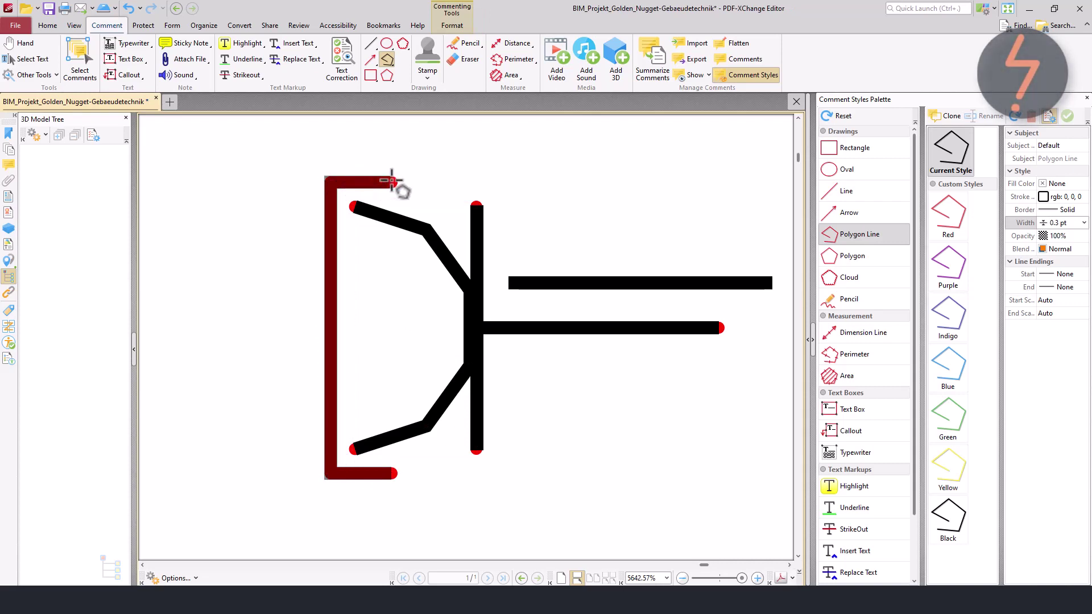
Complete the black polygon line over the red bracket and select the upper horizontal line
right_click(392, 181)
left_click(438, 206)
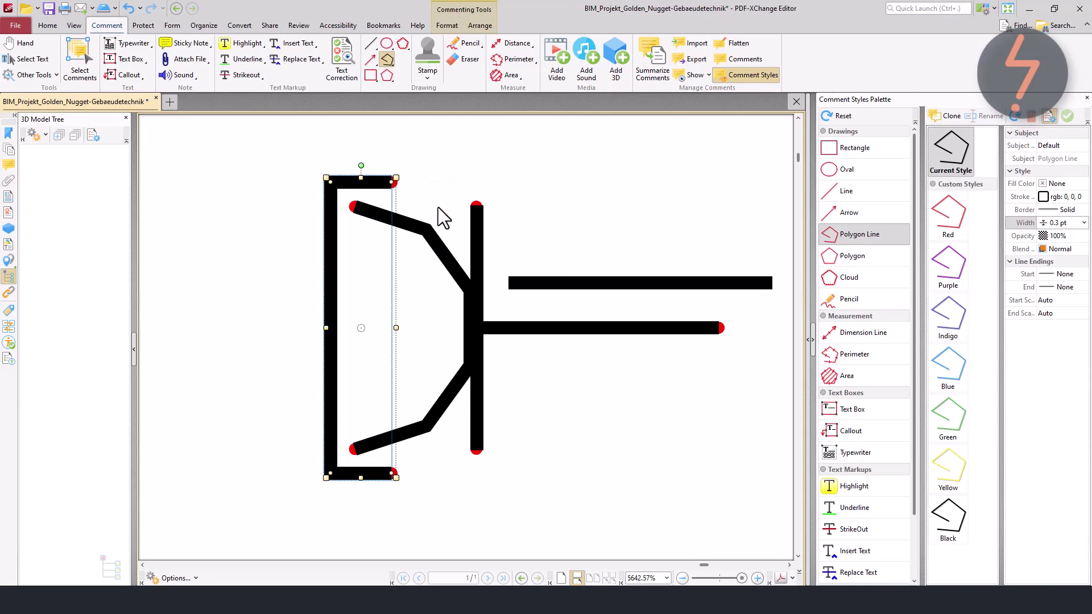
key("Escape")
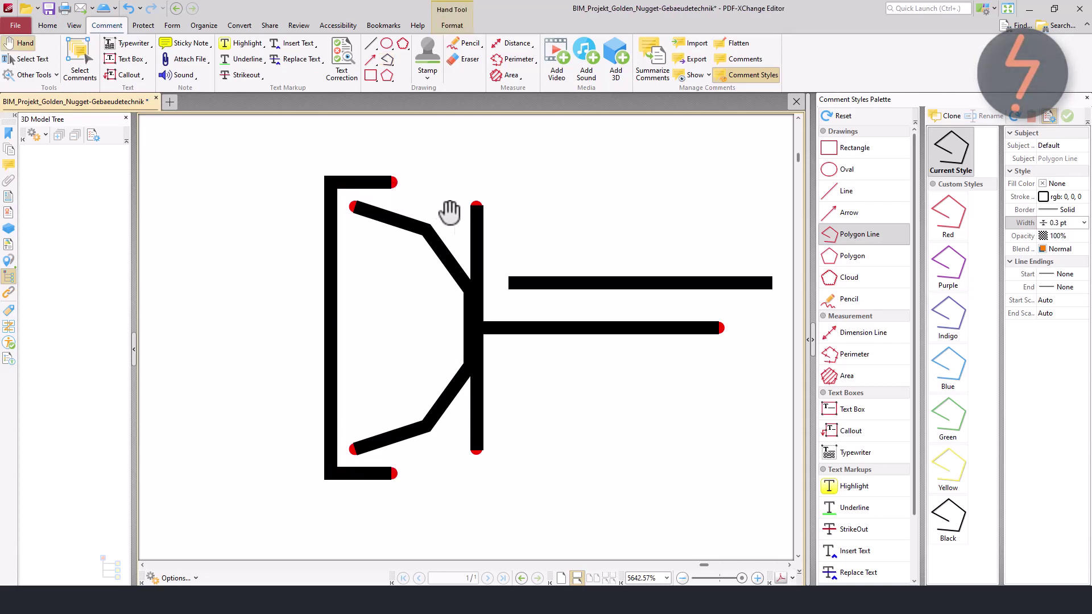
left_click(576, 283)
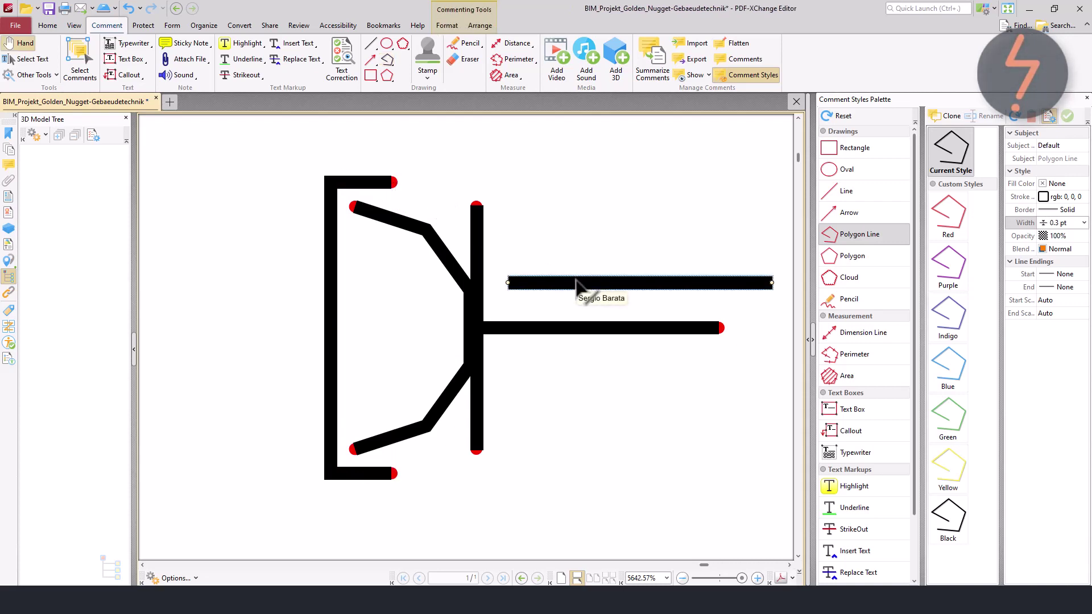
Delete the upper horizontal line and draw a text box in the red box above the symbol
key("Delete")
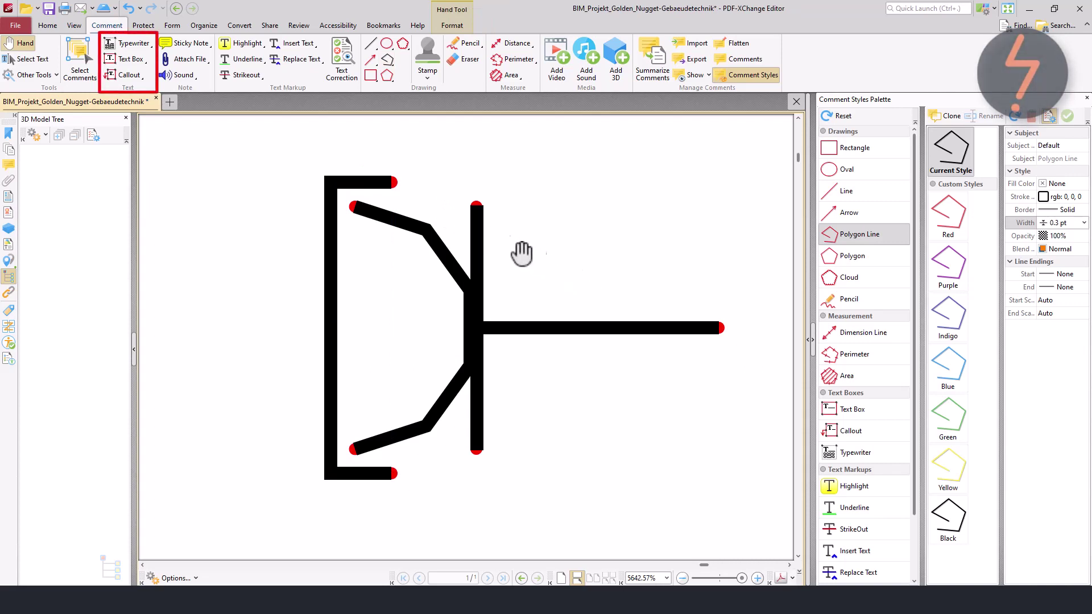
left_click(135, 60)
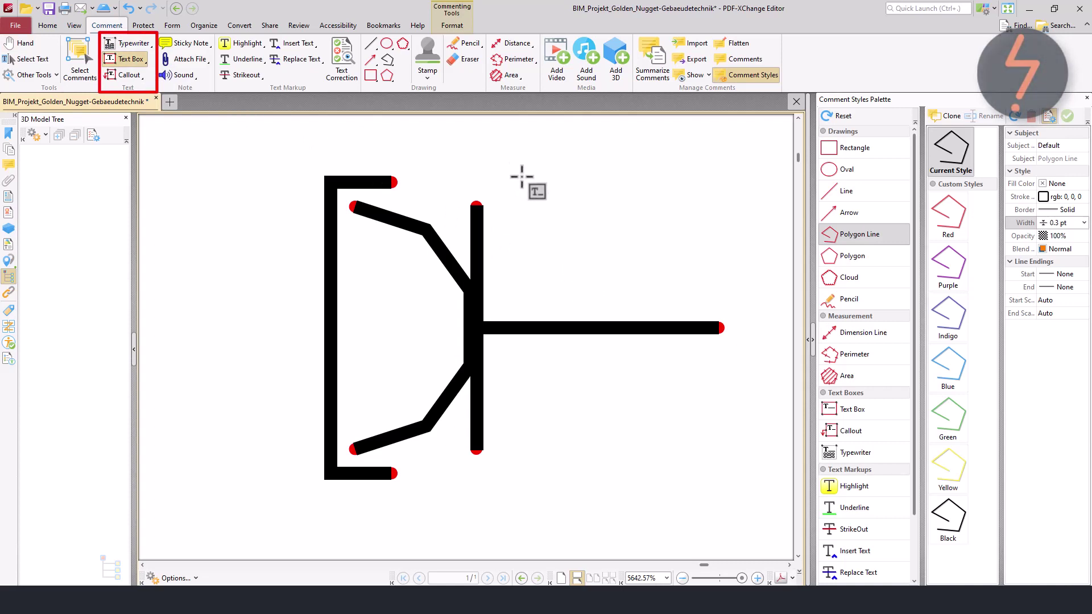
left_click_drag(512, 166, 747, 273)
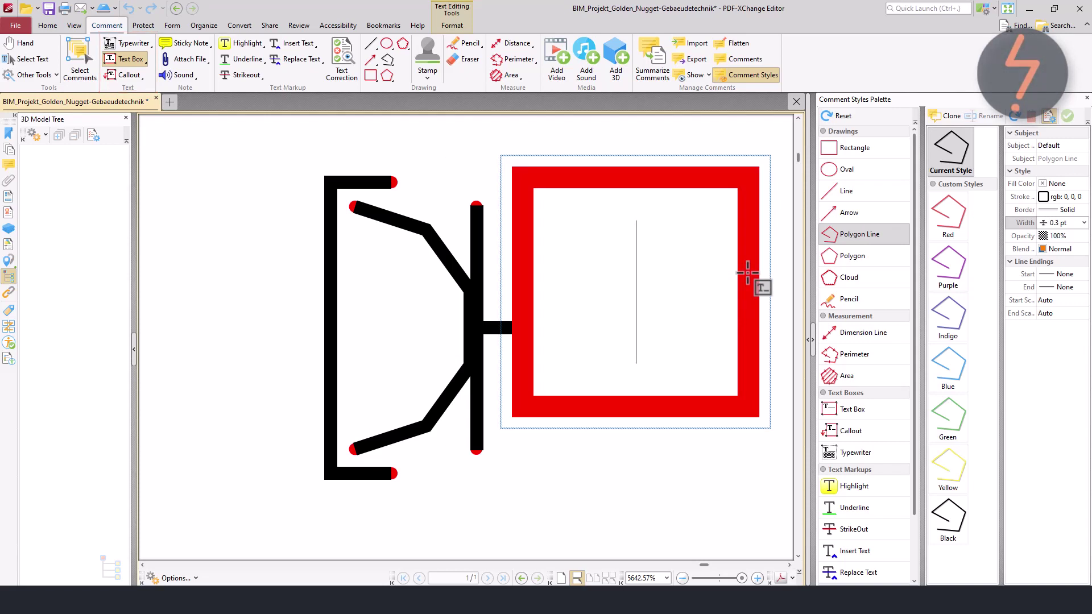
Enter G, P and O on three separate lines, then zoom out to view the box
type("G")
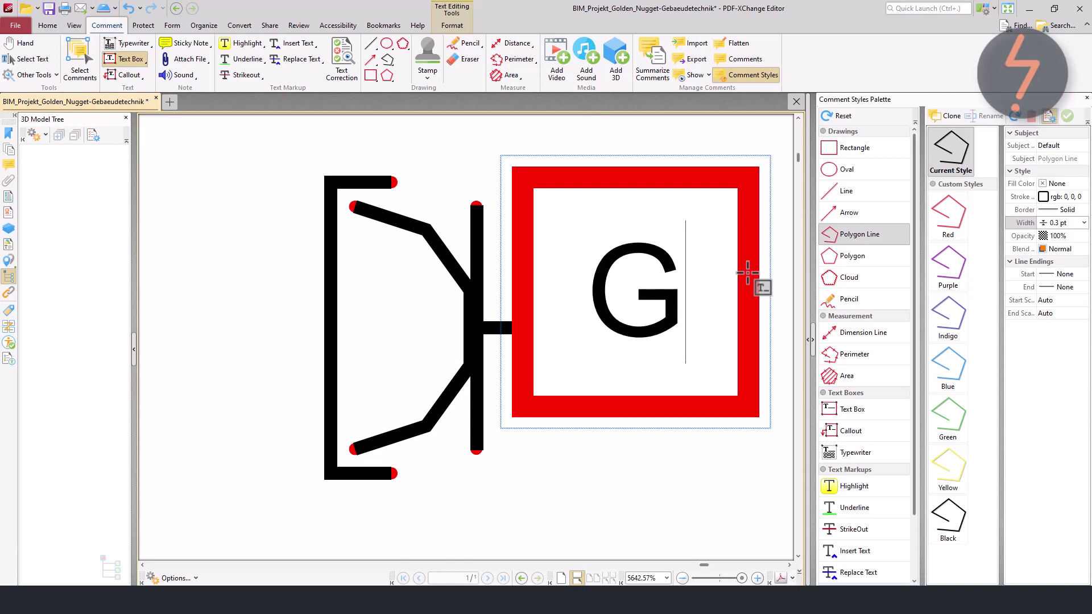
key("Return")
type("P")
key("Return")
type("O")
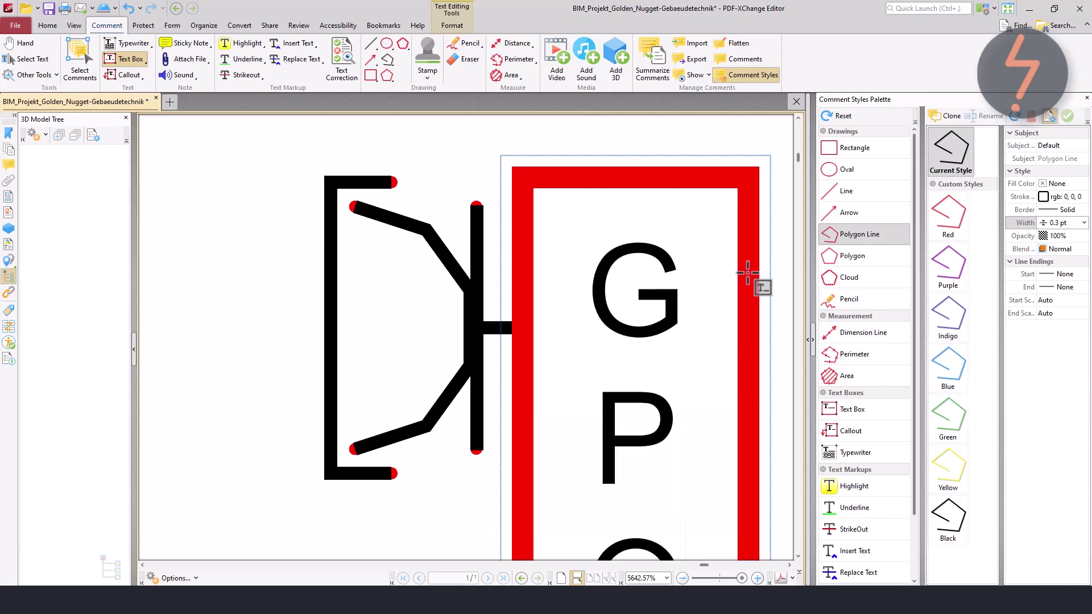
left_click(659, 140)
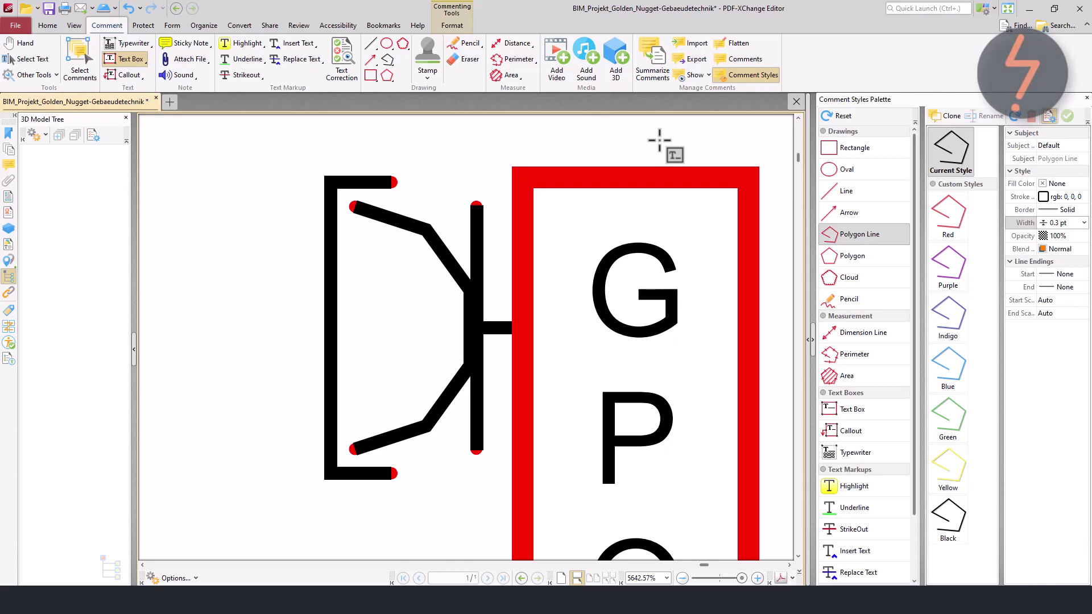
left_click(681, 578)
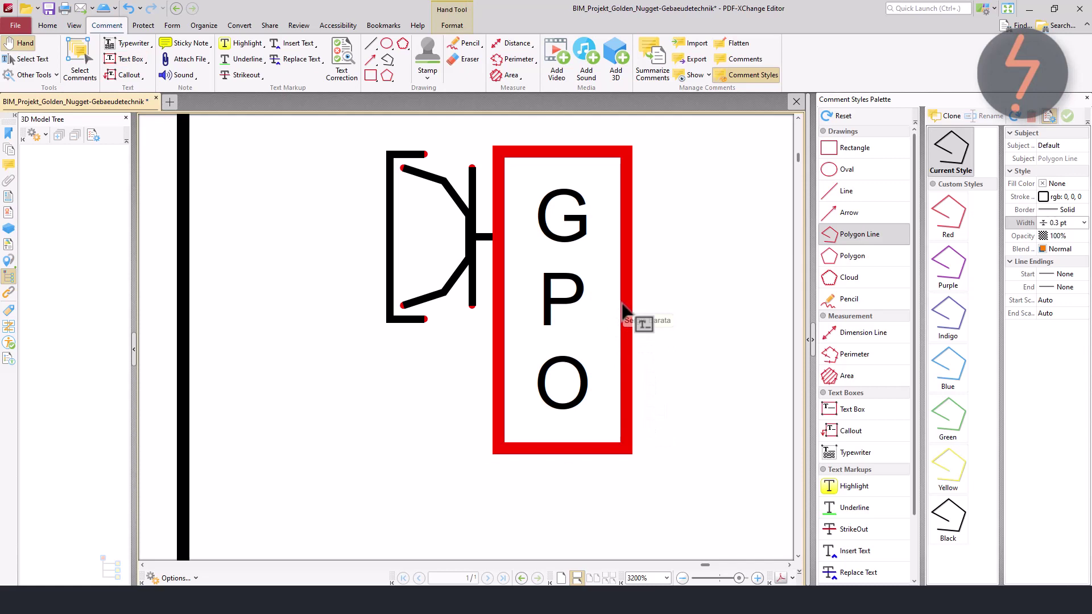
Widen and shorten the GPO text box so GPO fits on one line, then exit editing
left_click_drag(629, 312, 724, 300)
left_click_drag(604, 454, 647, 288)
left_click(690, 234)
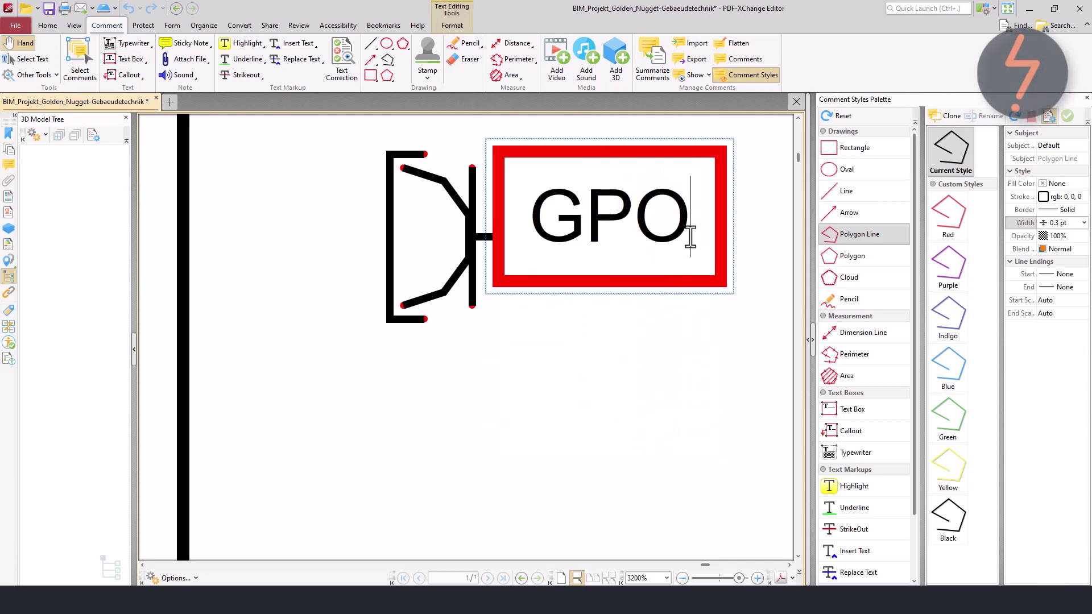
left_click_drag(690, 234, 541, 232)
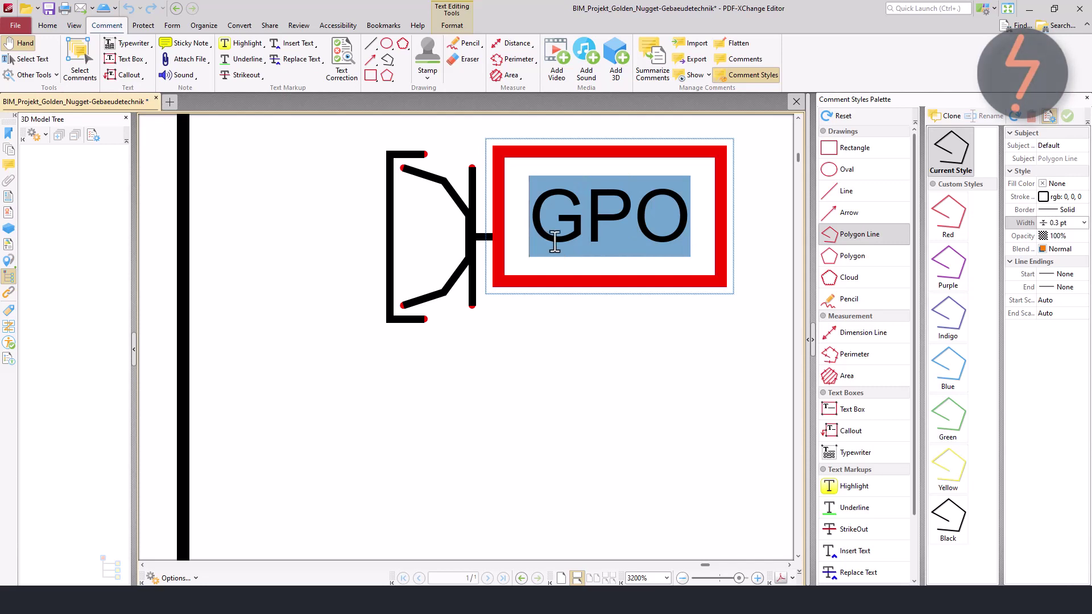
left_click(808, 339)
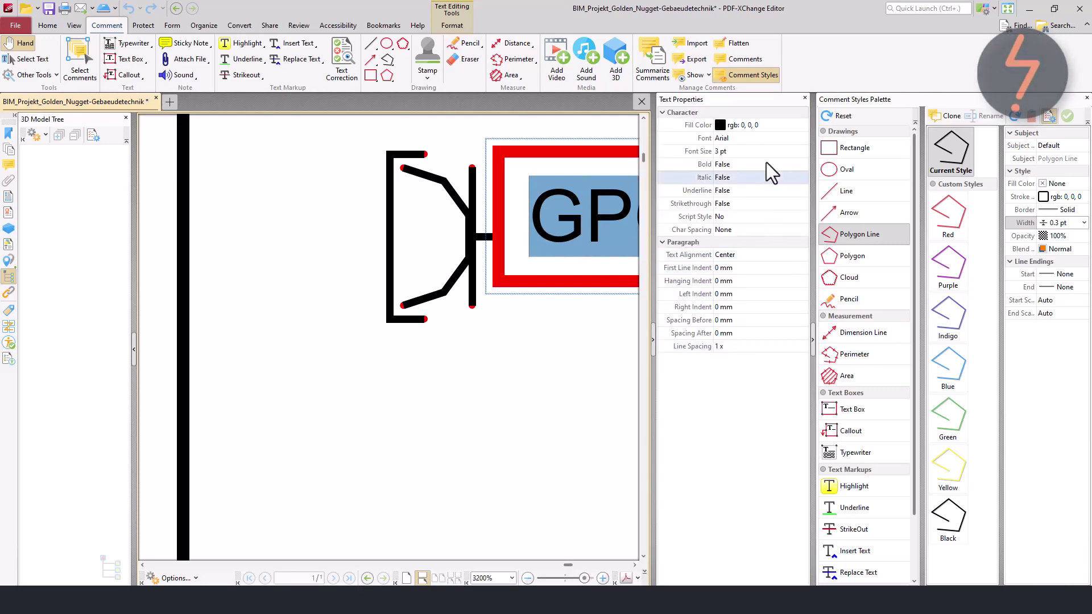
left_click(653, 341)
left_click(653, 343)
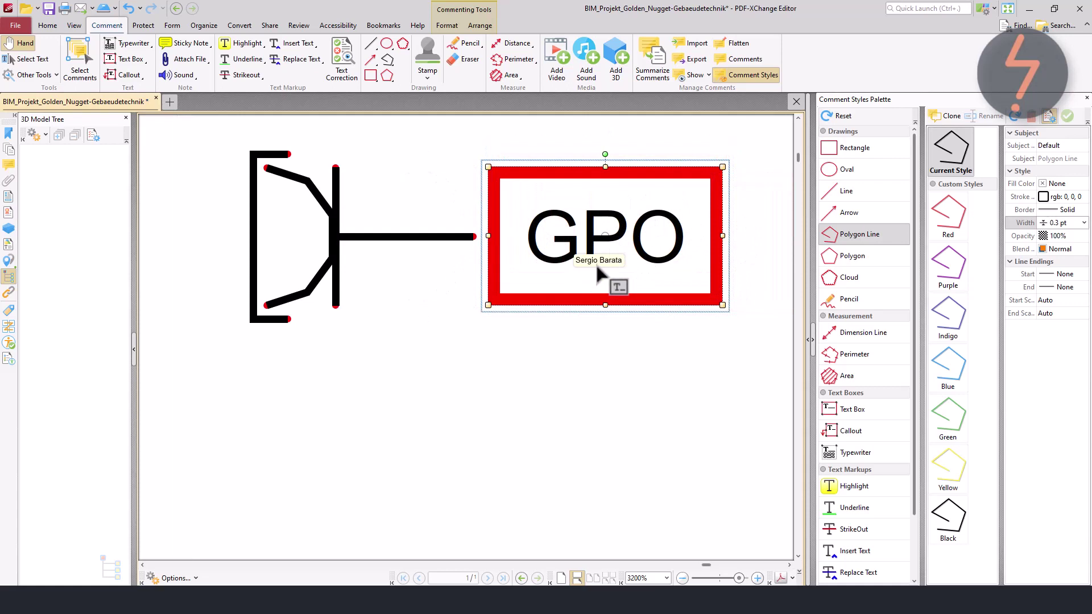
Deselect the GPO box, then select the bracket, angled lines, connector line and red GPO box together
left_click(532, 332)
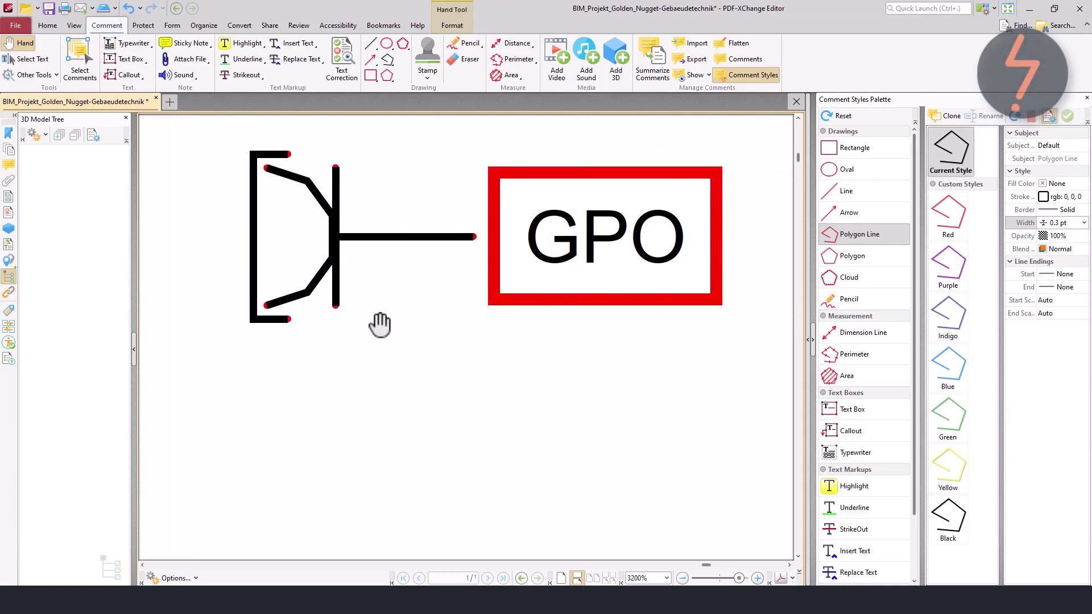
left_click(277, 322)
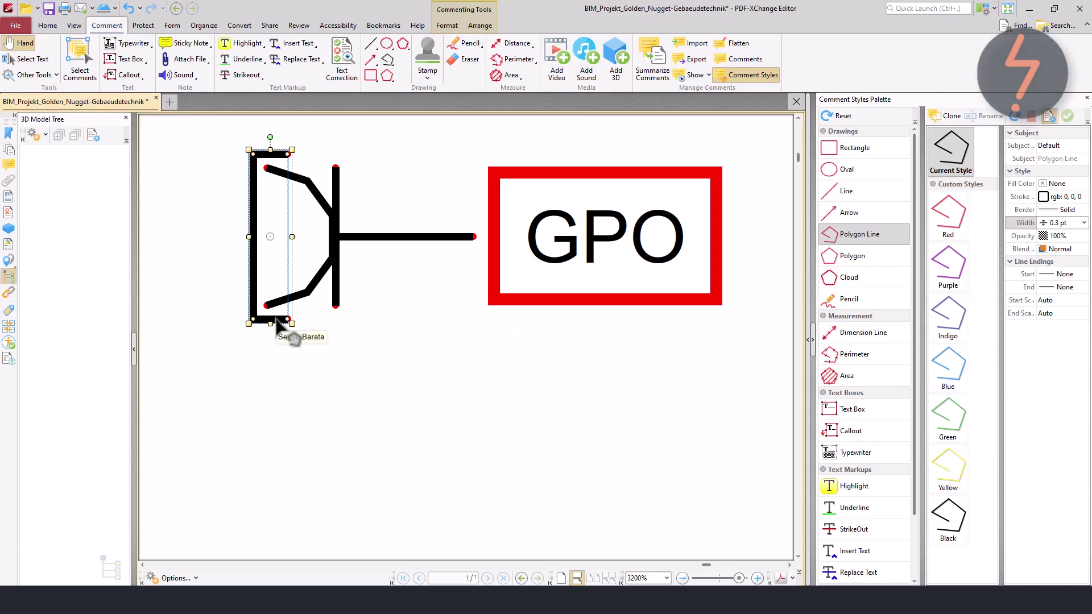
left_click(334, 285, "shift")
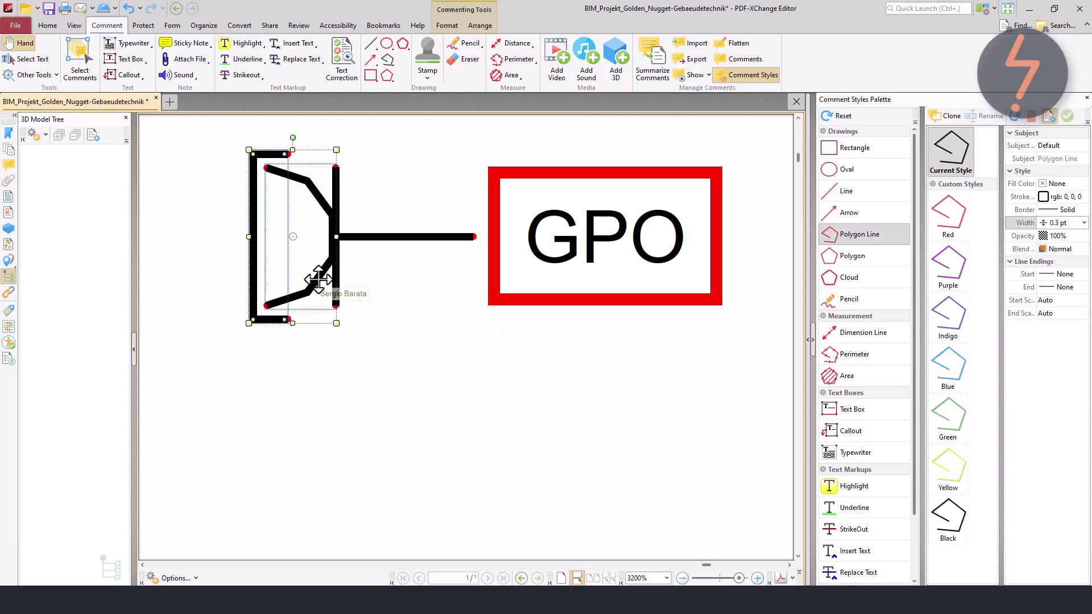
left_click(396, 238, "shift")
left_click(502, 182, "shift")
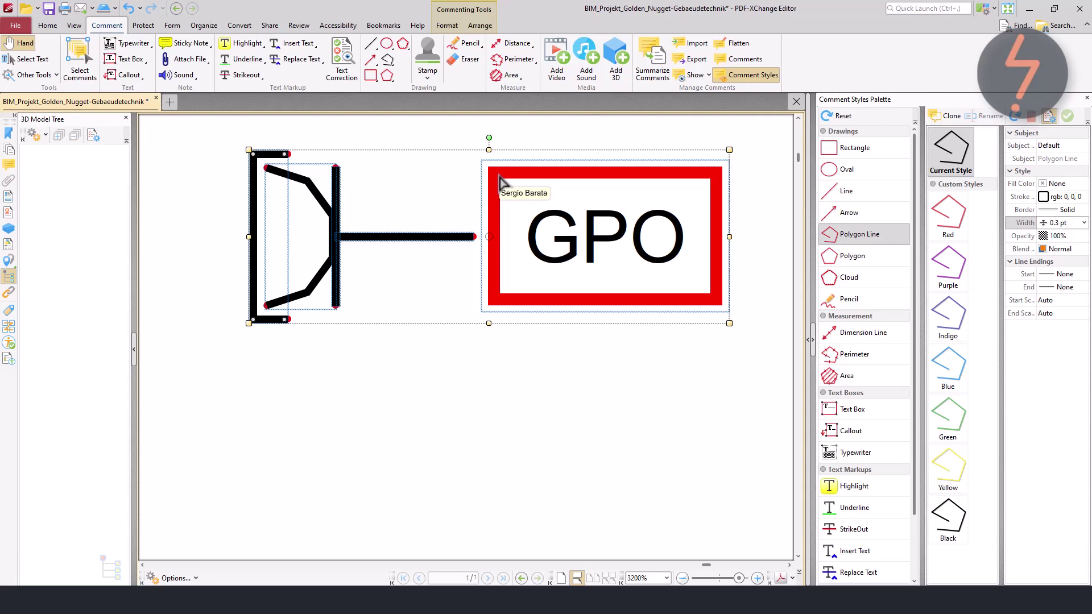
Open the full Stamps Palette from the stamp gallery and show its Add New options
left_click(425, 80)
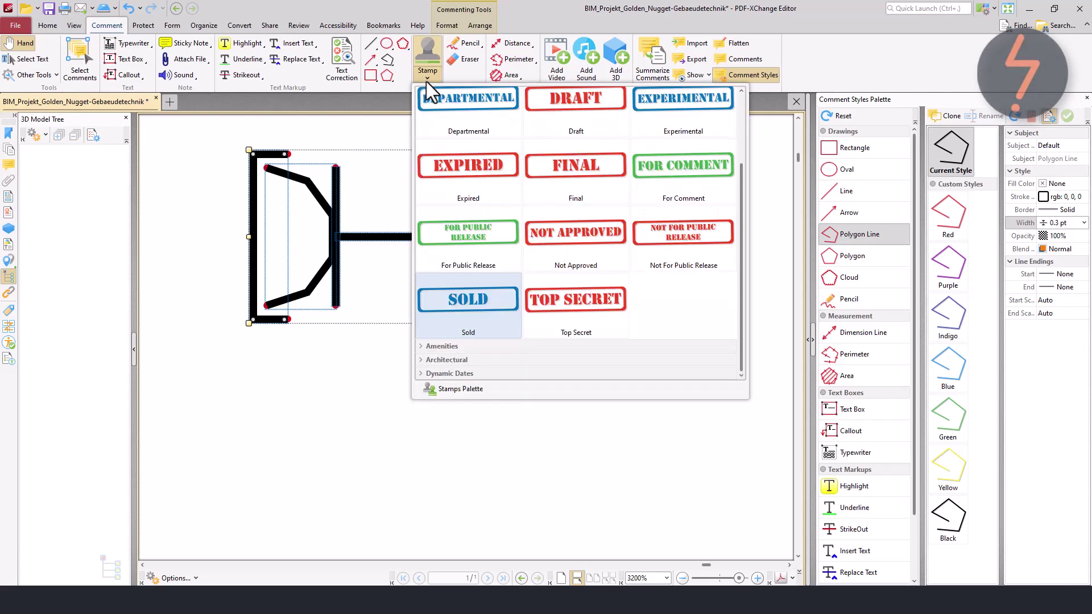
left_click(466, 389)
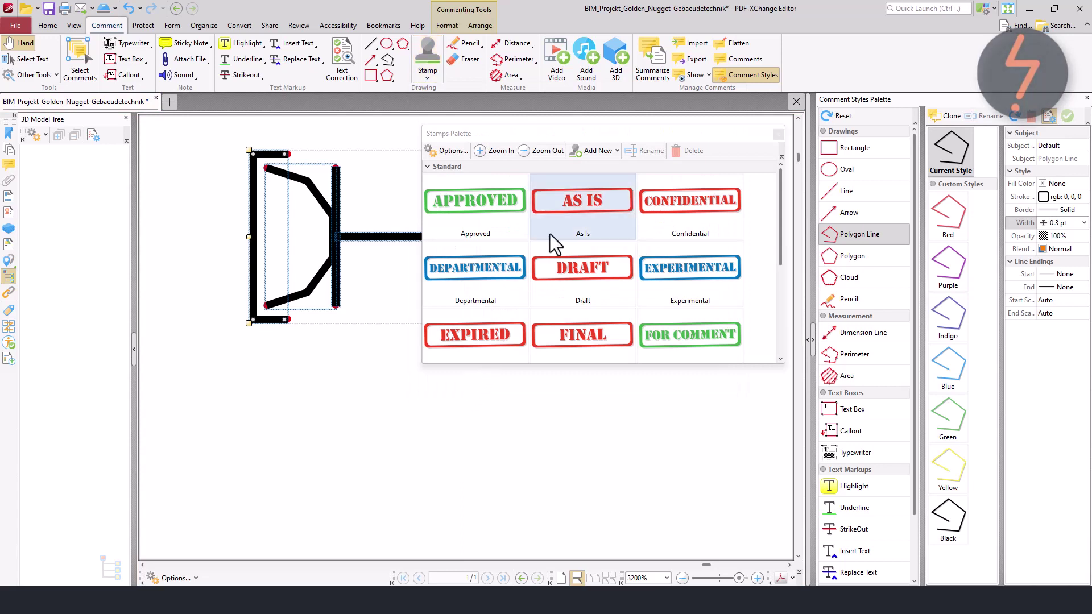
left_click(592, 152)
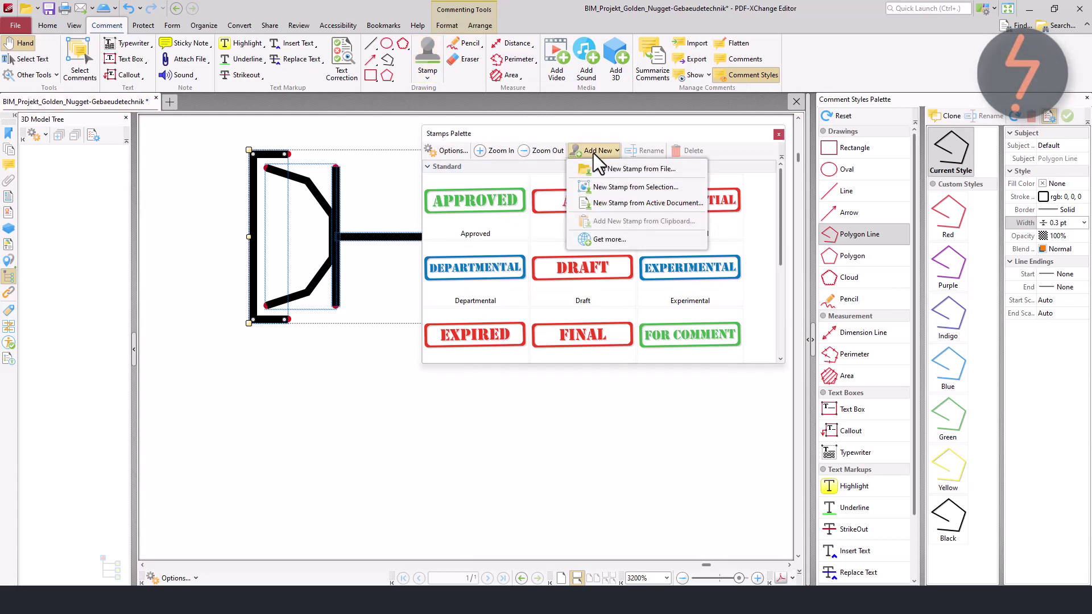
Start a new stamp from the selection and create a stamp collection named Electrical
left_click(639, 186)
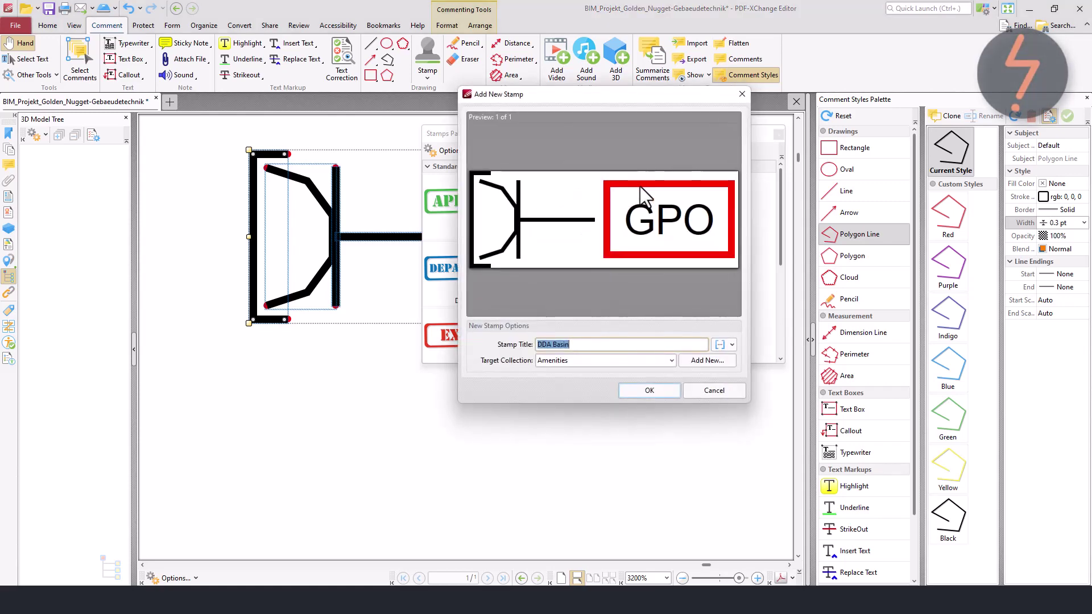
left_click(694, 360)
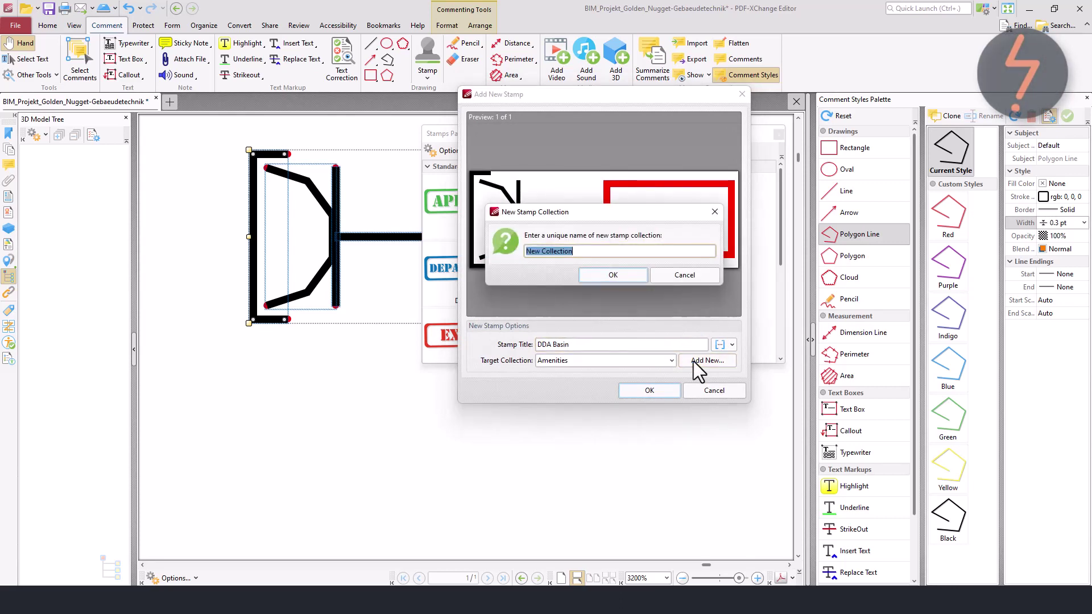
type("Electrical")
left_click(604, 275)
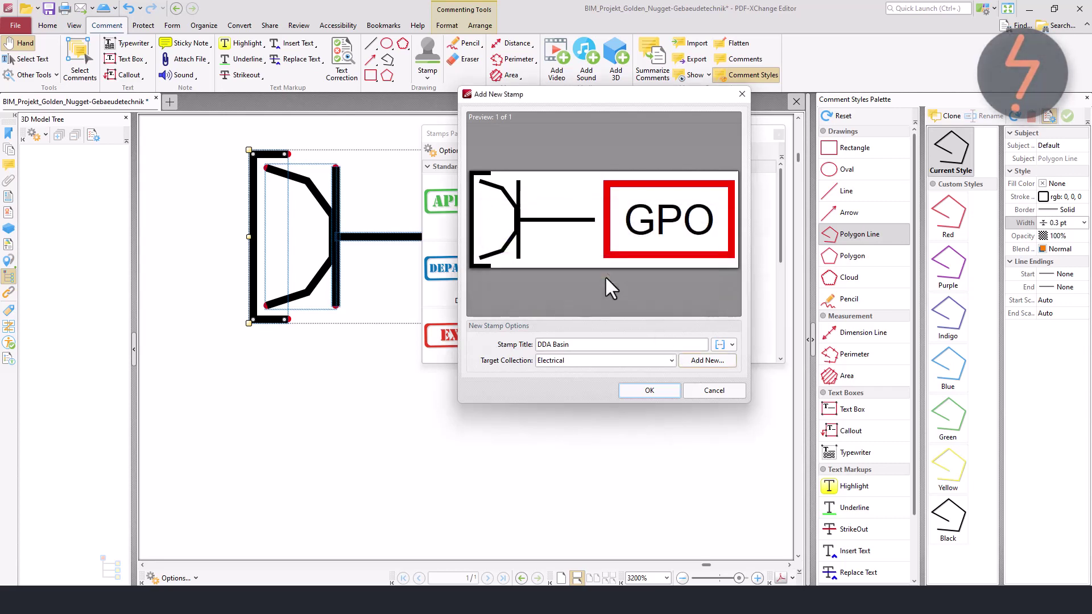
Retitle the stamp from DDA Basin to SYM-GPO and save it
left_click(606, 345)
left_click_drag(606, 344, 535, 355)
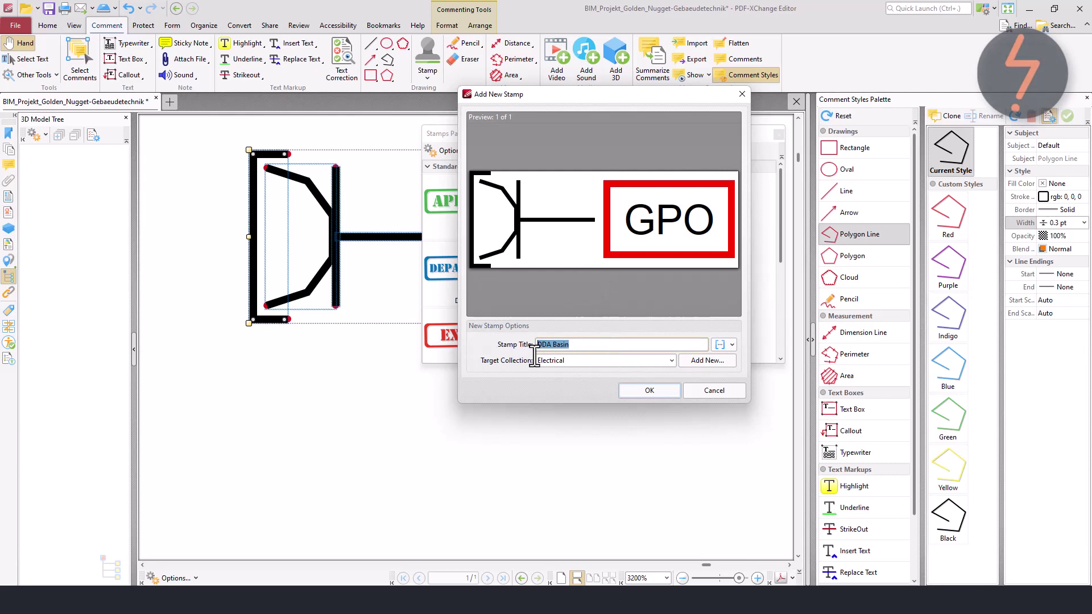
type("SYM-GPO")
left_click(652, 390)
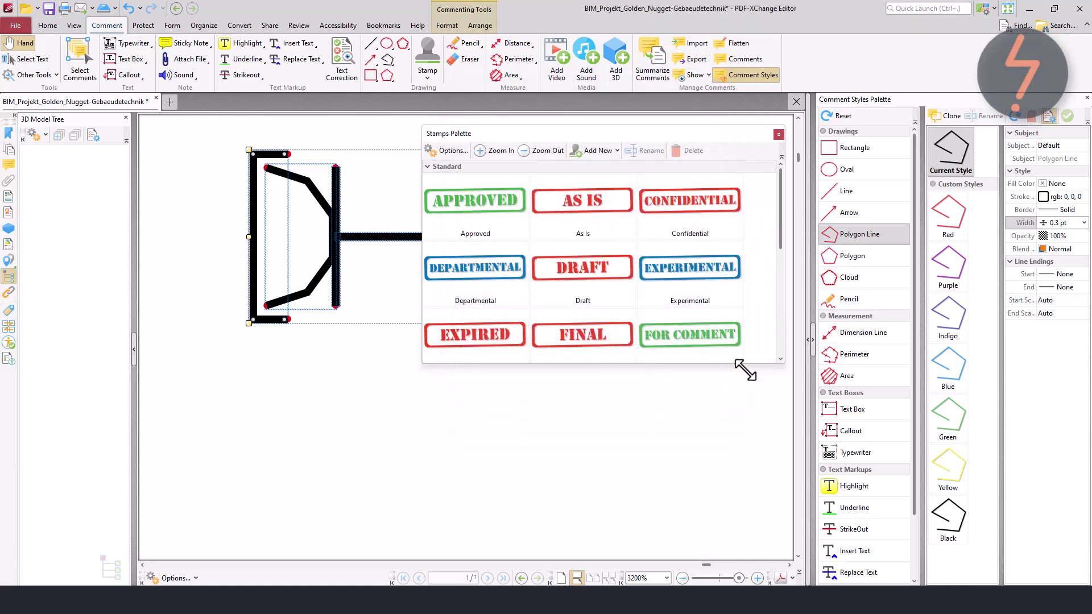
Scroll the Stamps Palette down to find SYM-GPO under the Electrical category
left_click(781, 360)
scroll(783, 361, "down", 10)
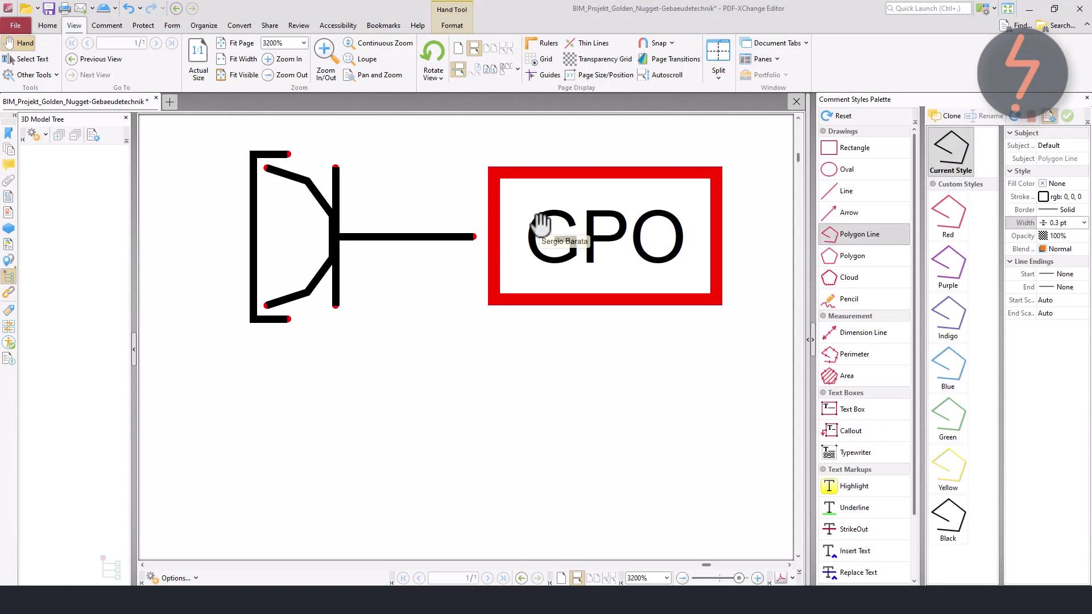
Open Example_Elec in a new tab and zoom in on the fixtures along its top wall
left_click(171, 103)
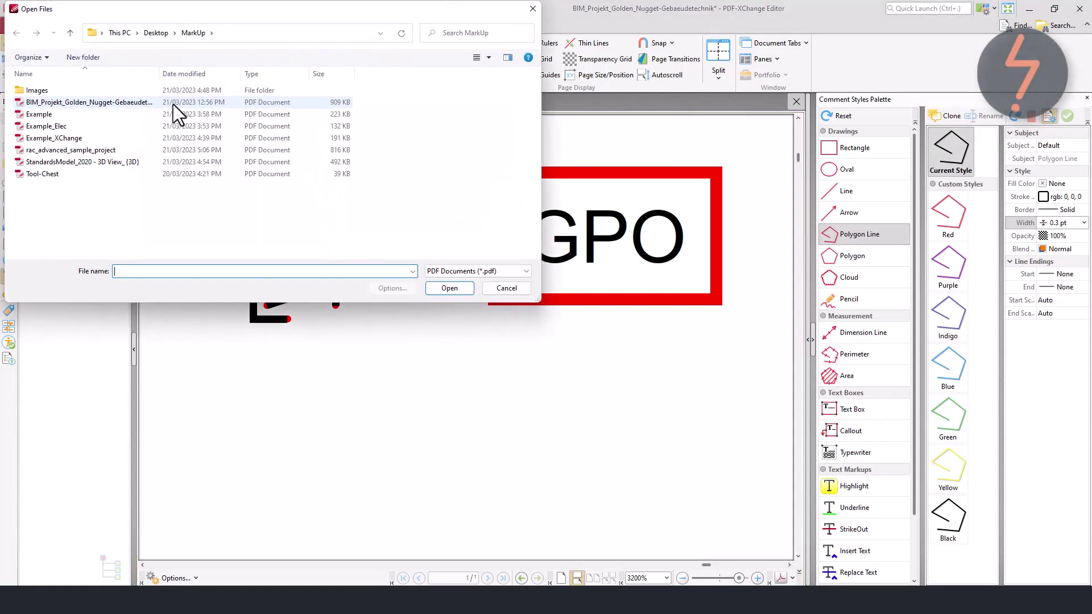
left_click(162, 125)
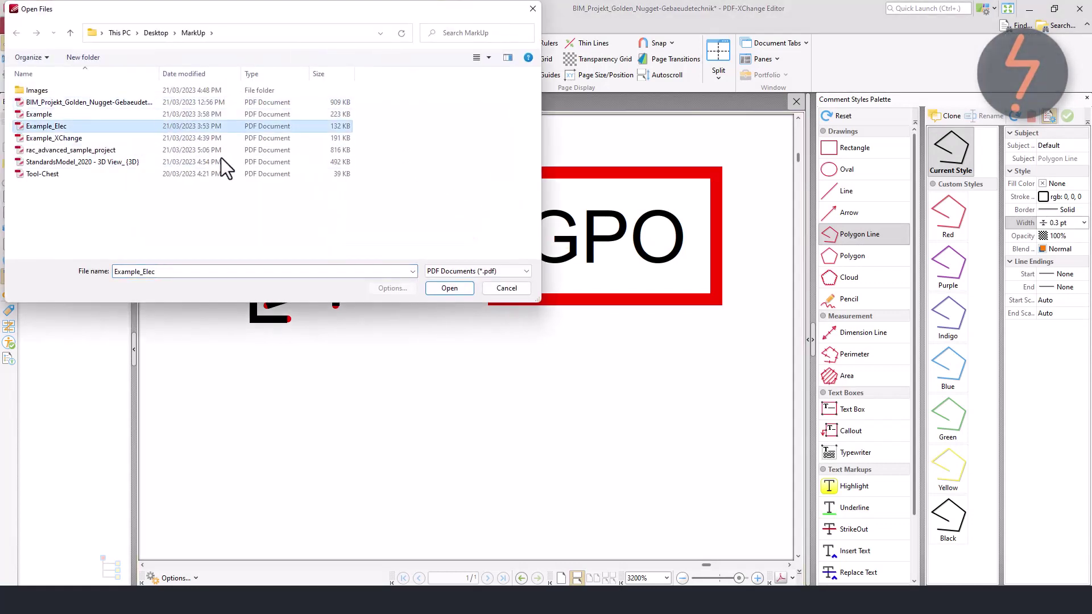
left_click(448, 288)
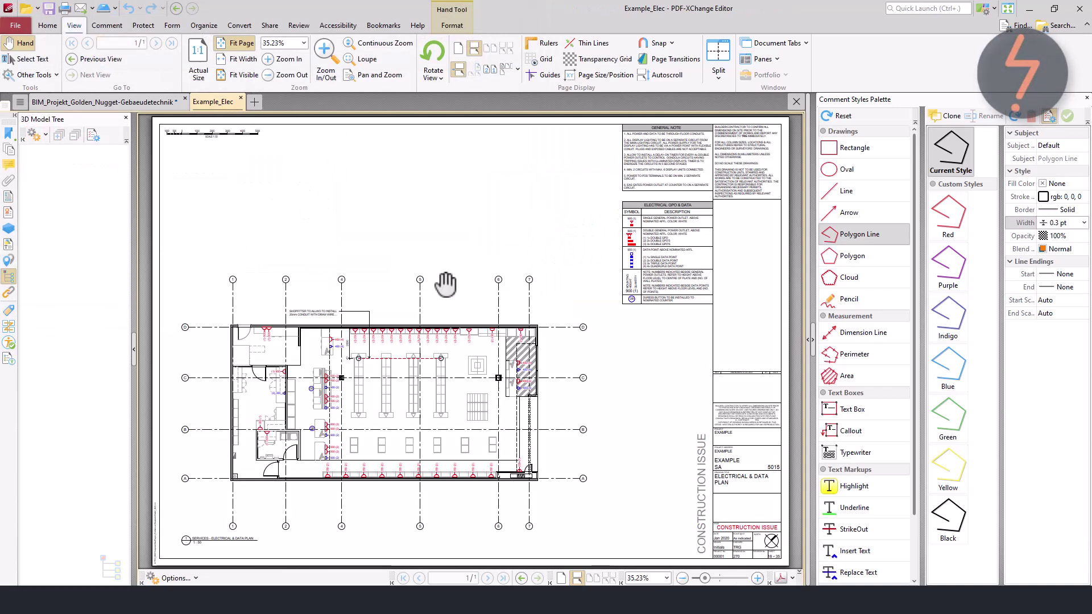
left_click(325, 67)
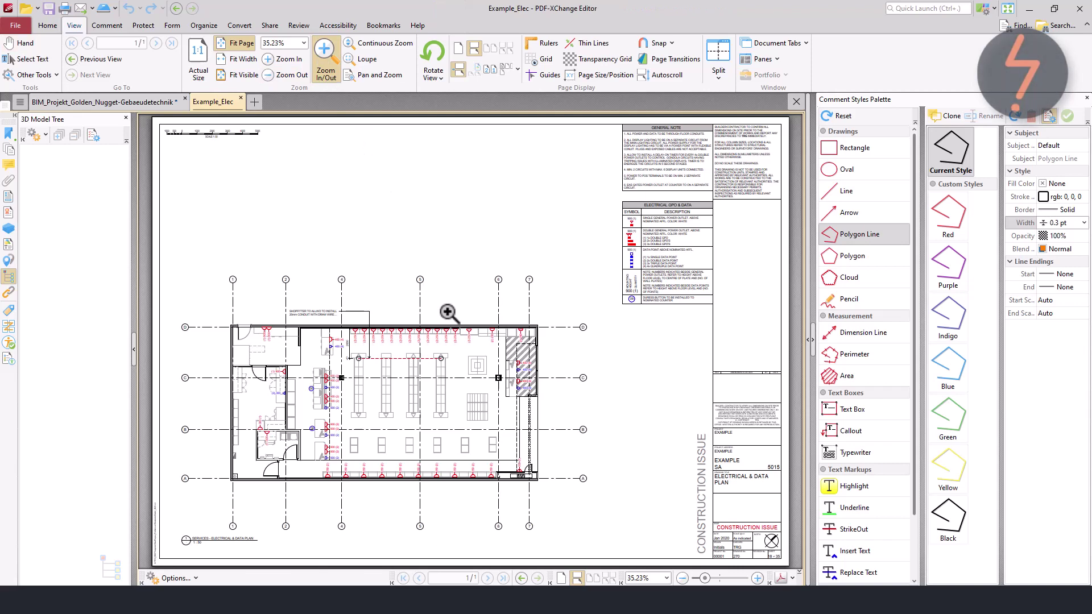
left_click_drag(448, 313, 498, 349)
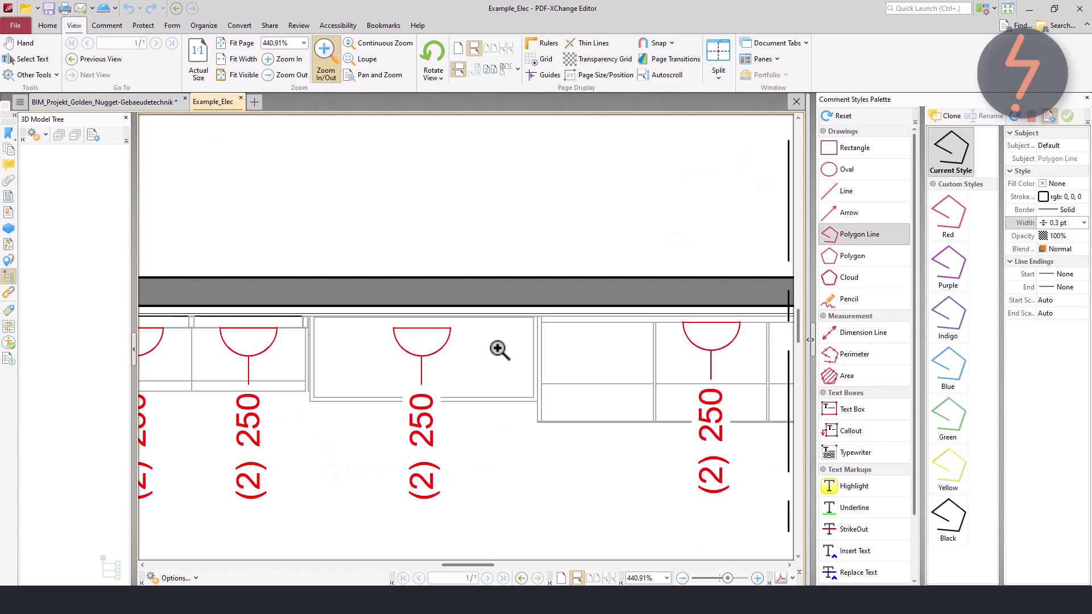
Place the SYM-GPO stamp beside the top-wall fixture on the Example_Elec plan
left_click(111, 25)
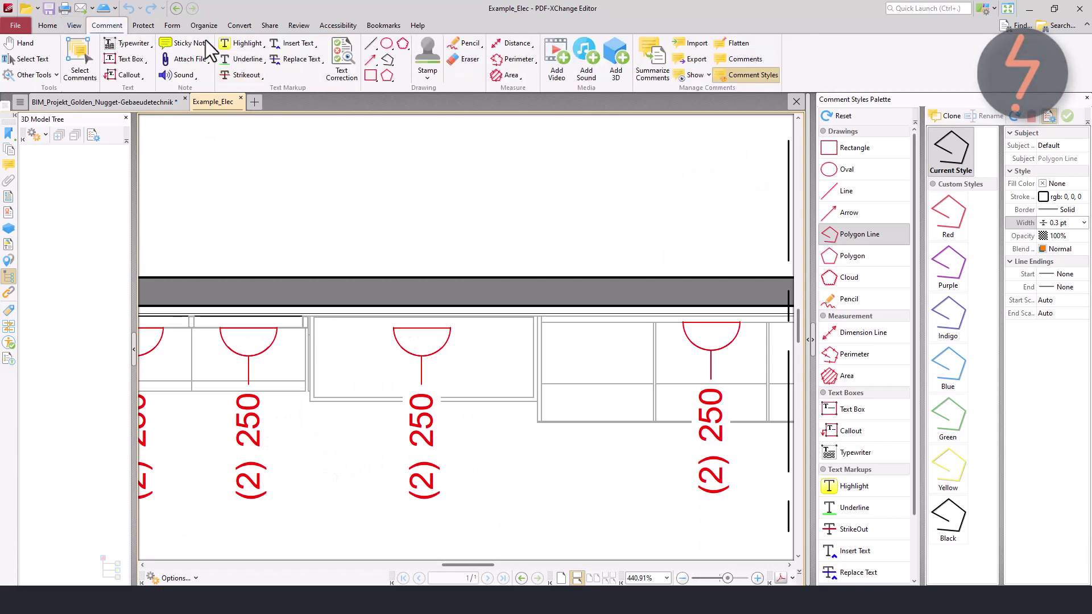
left_click(429, 78)
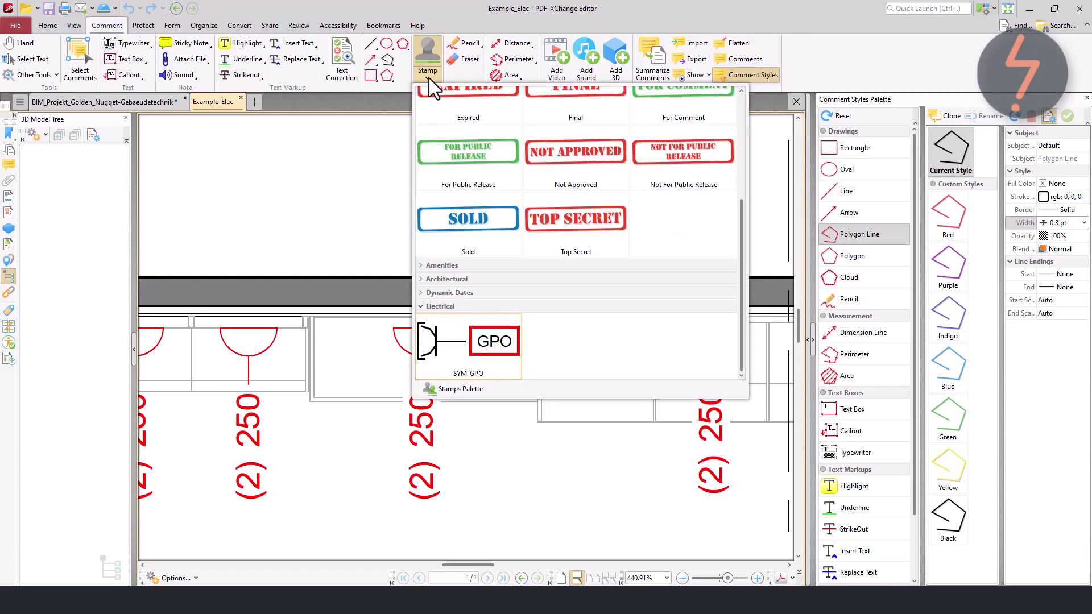
left_click(494, 341)
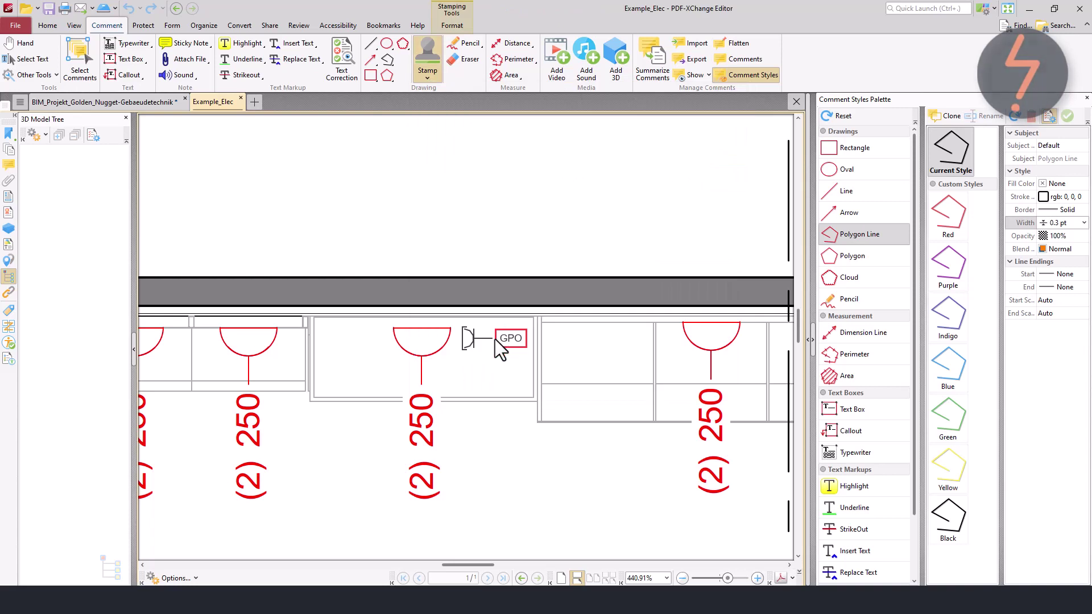
left_click(494, 339)
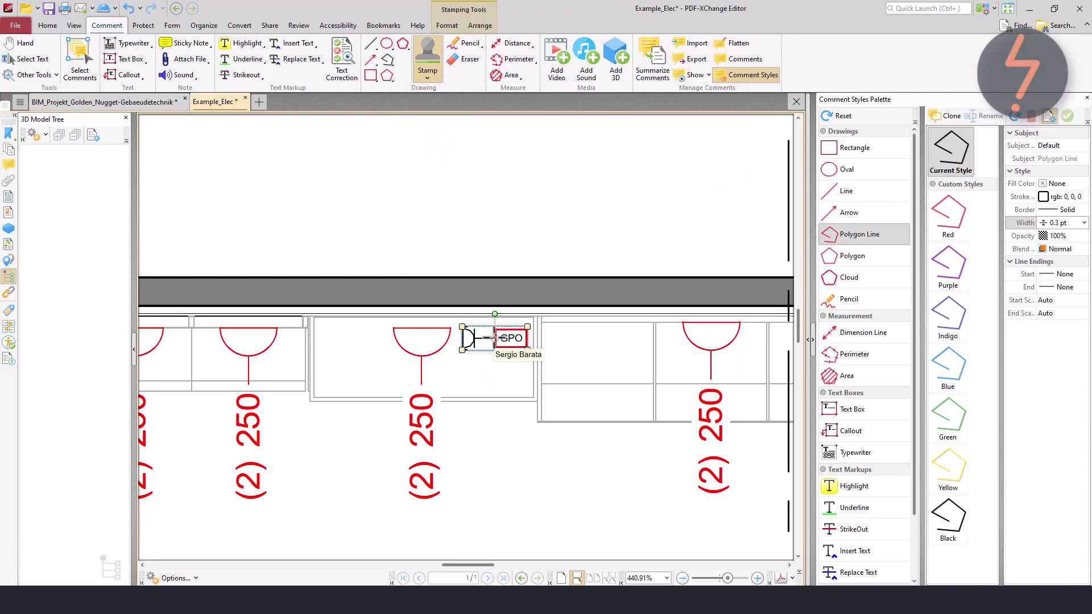
Set the GPO stamp's rotation to 270° and collapse the properties pane
left_click(808, 340)
left_click(749, 294)
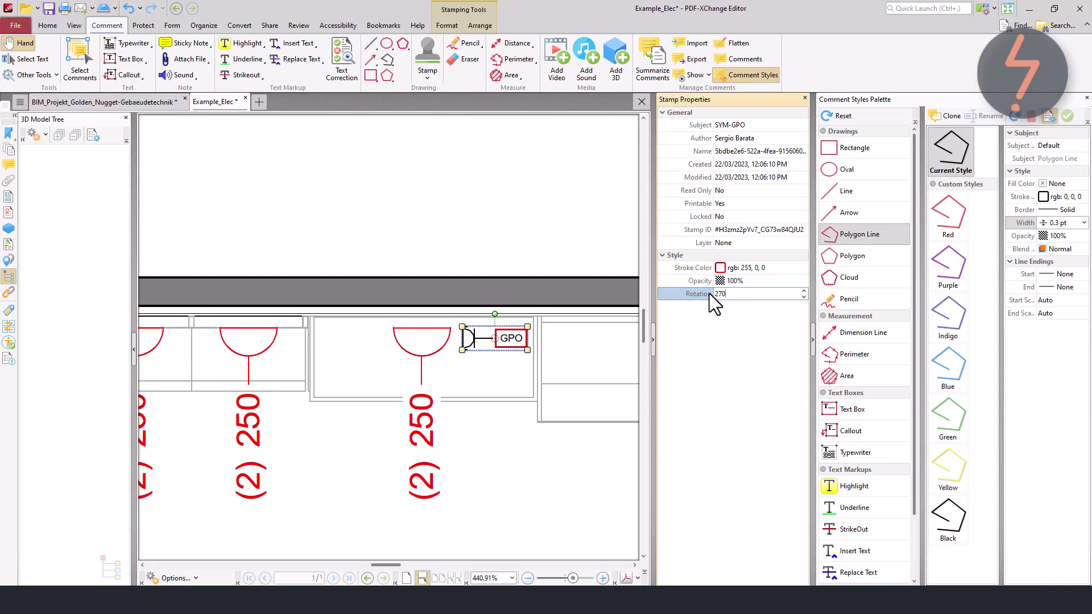
key("Return")
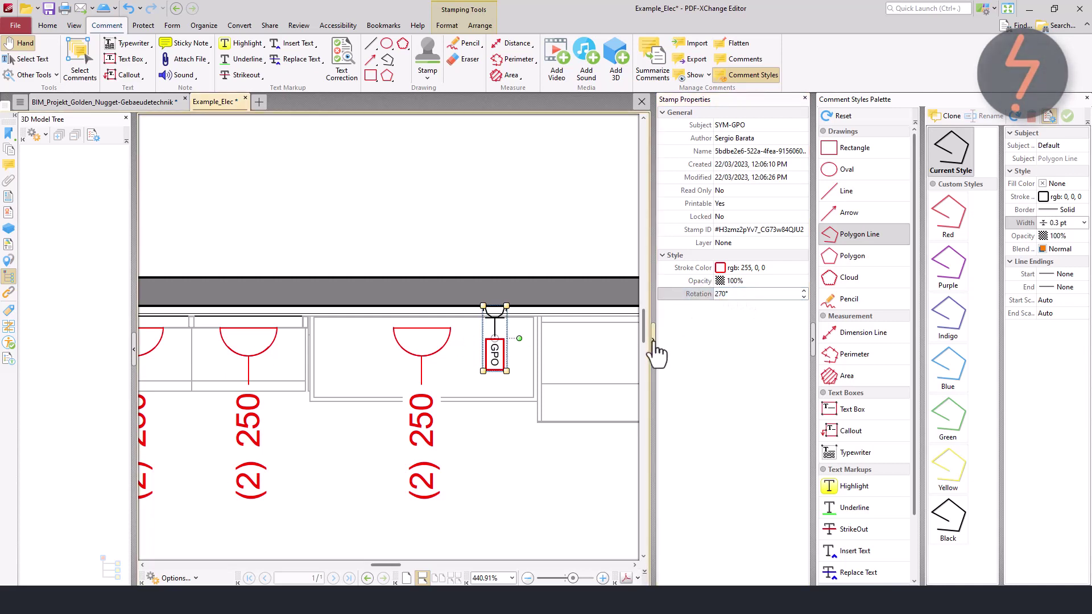
left_click(653, 341)
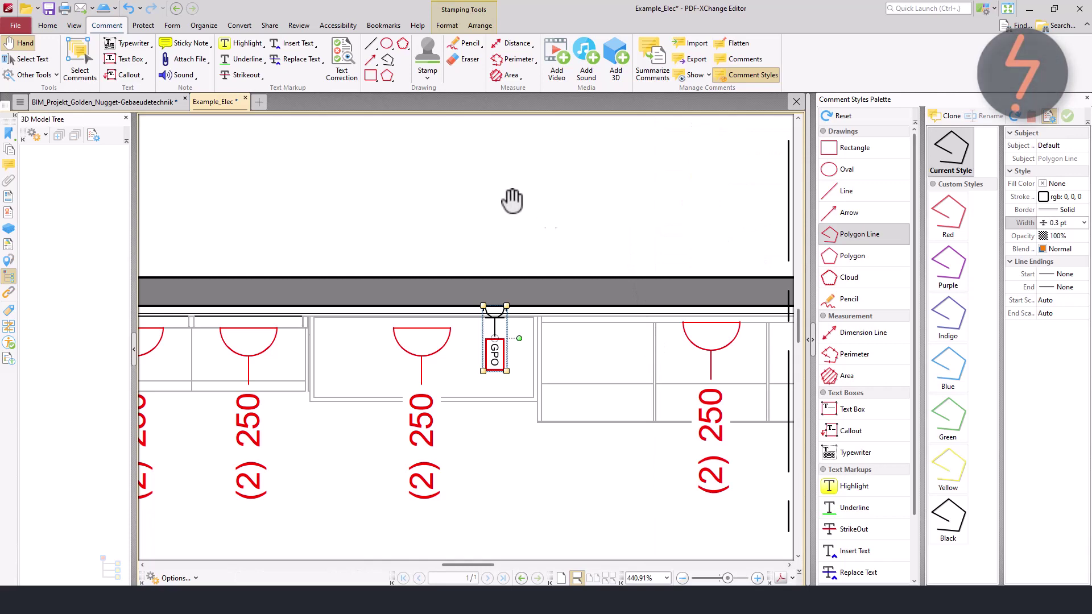
Turn on the page grid, then move and enlarge the GPO stamp beside the middle (2) 250 fixture
left_click(77, 28)
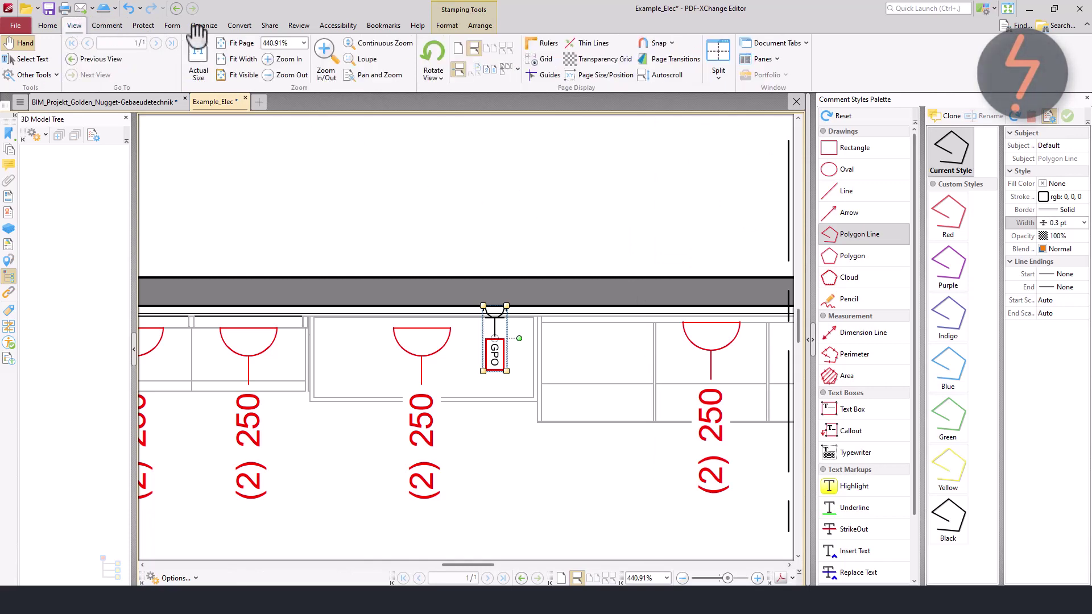
left_click(546, 61)
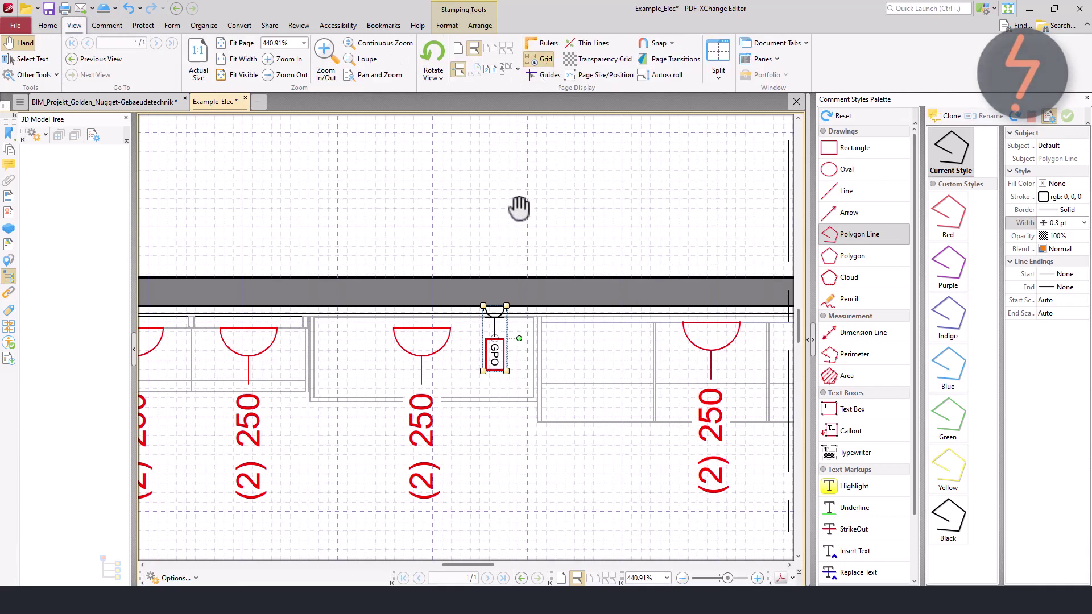
left_click_drag(500, 326, 415, 348)
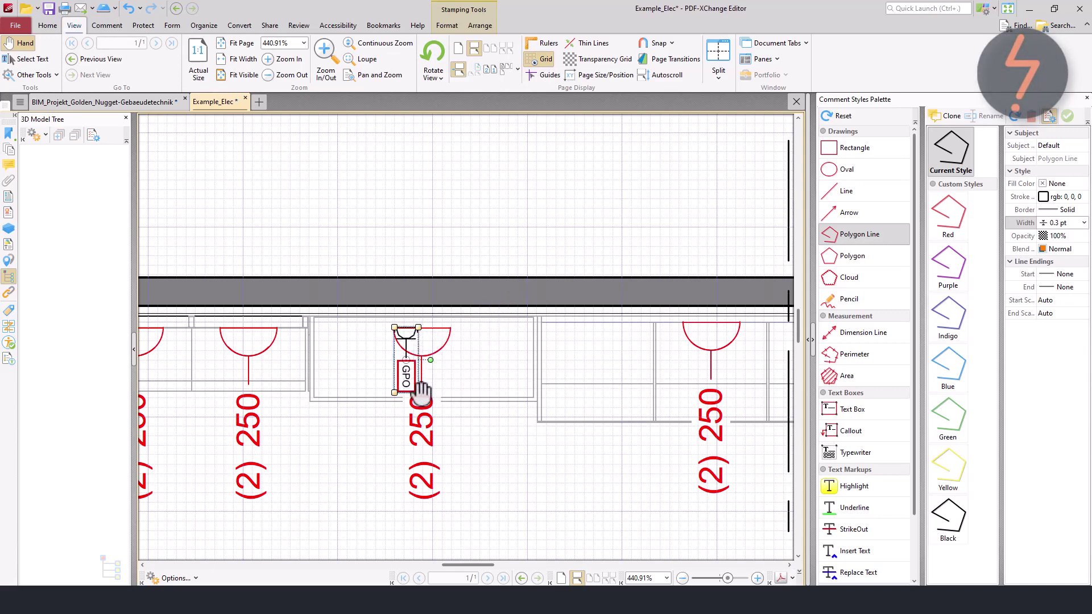
left_click_drag(421, 393, 453, 408)
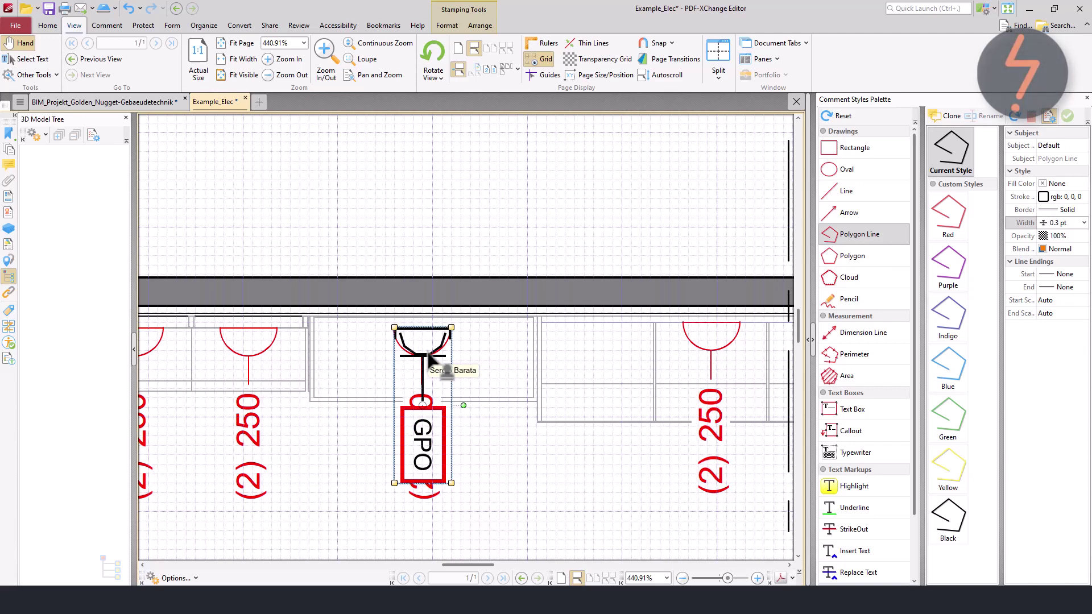
key("Right")
key("Right")
key("Right")
key("Right")
key("Right")
key("Right")
key("Right")
key("Right")
key("Right")
key("Right")
key("Right")
key("Right")
key("Right")
key("Right")
key("Right")
key("Right")
key("Right")
key("Right")
key("Right")
key("Right")
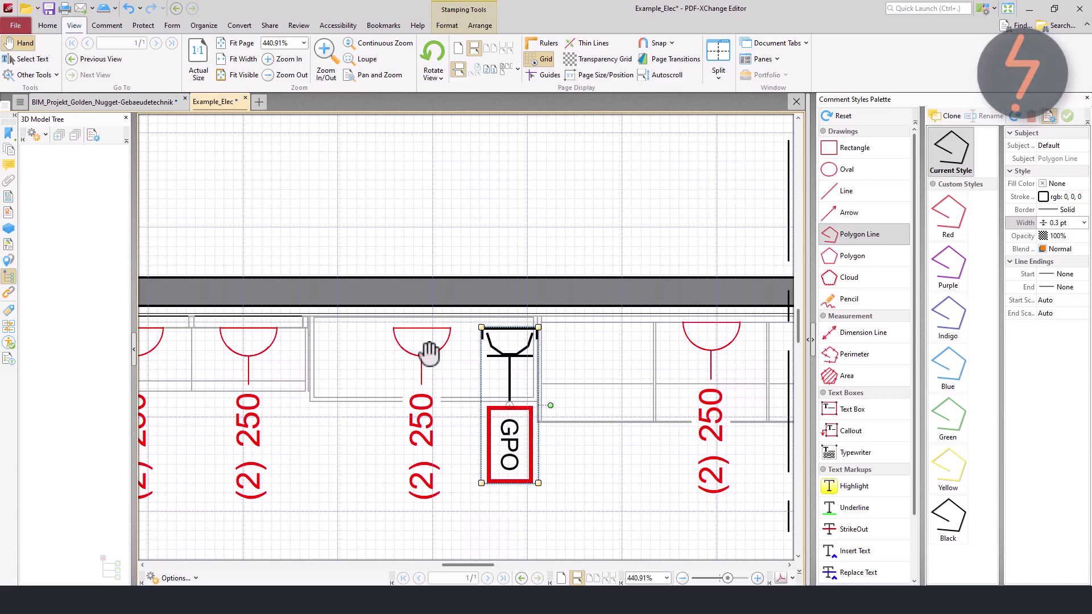
key("Escape")
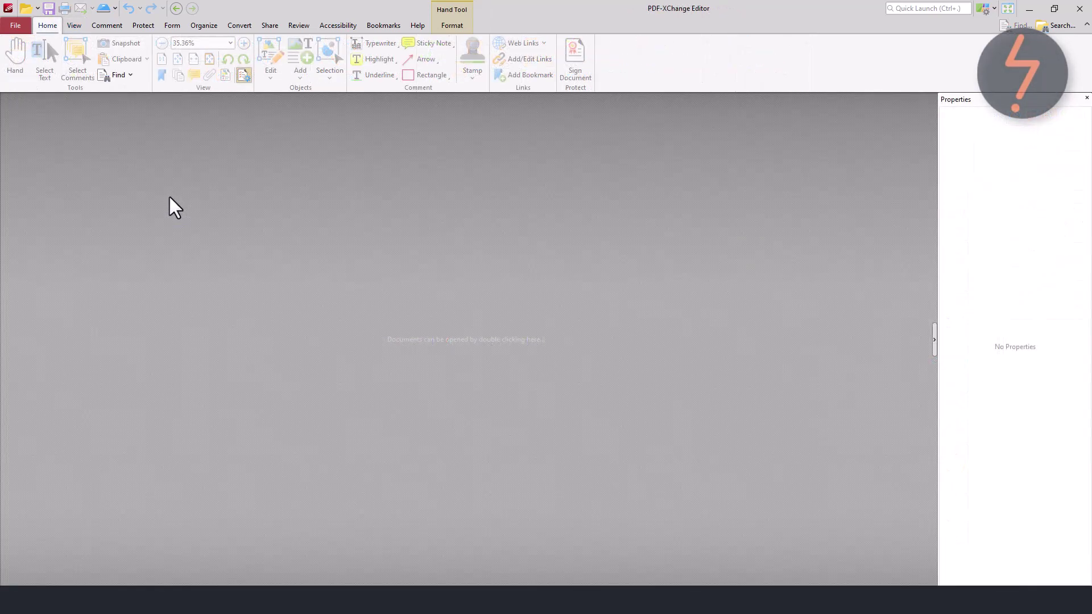
Open the recent Example plan, zoom onto the accessible WC, and select the single door symbol
left_click(16, 26)
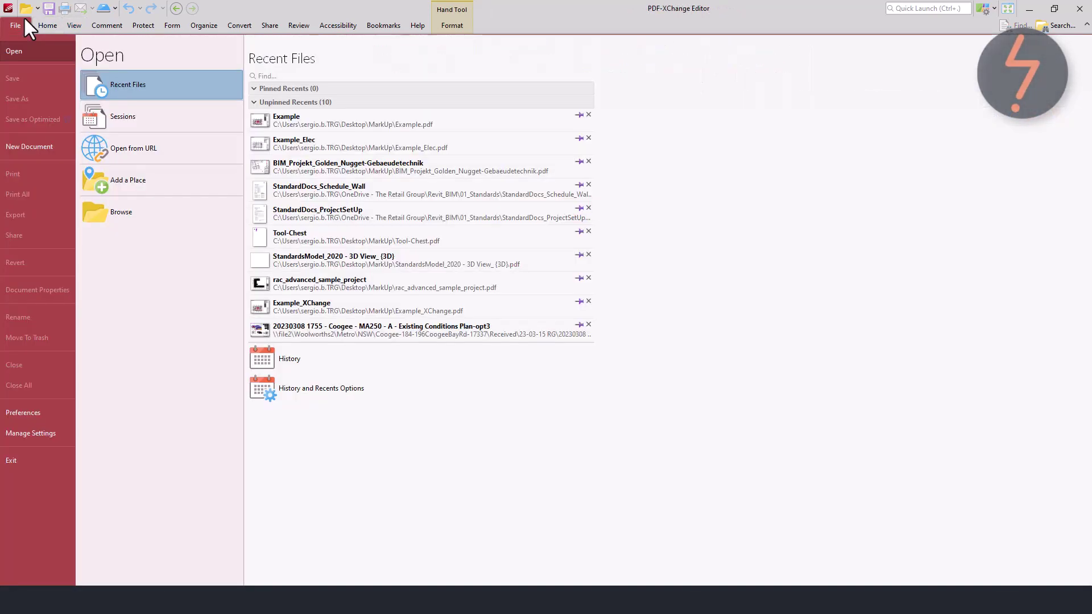
left_click(310, 123)
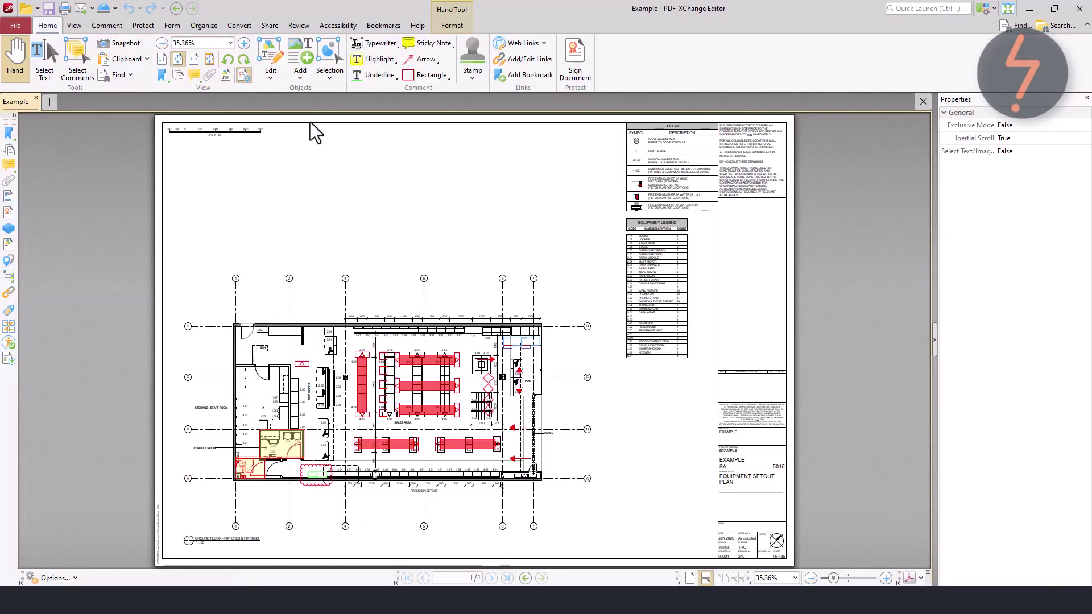
left_click(74, 25)
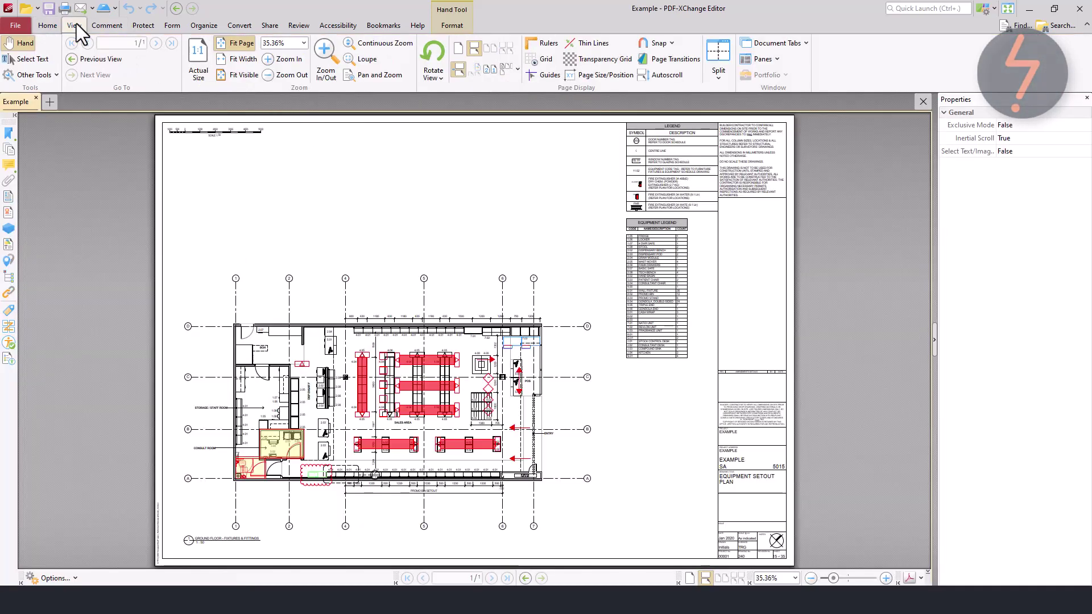
left_click(322, 79)
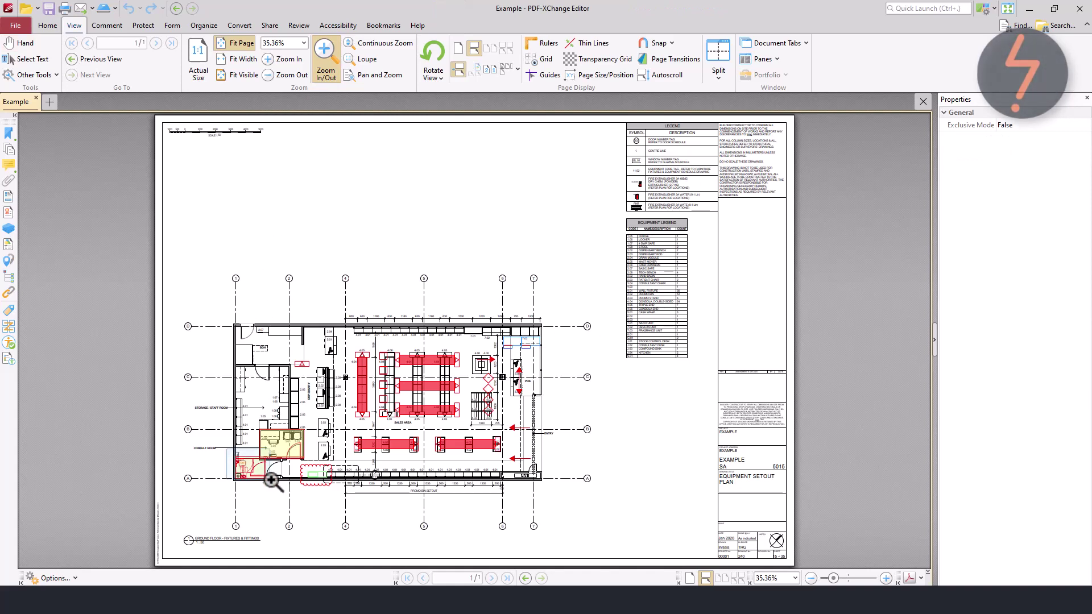
left_click_drag(273, 481, 230, 458)
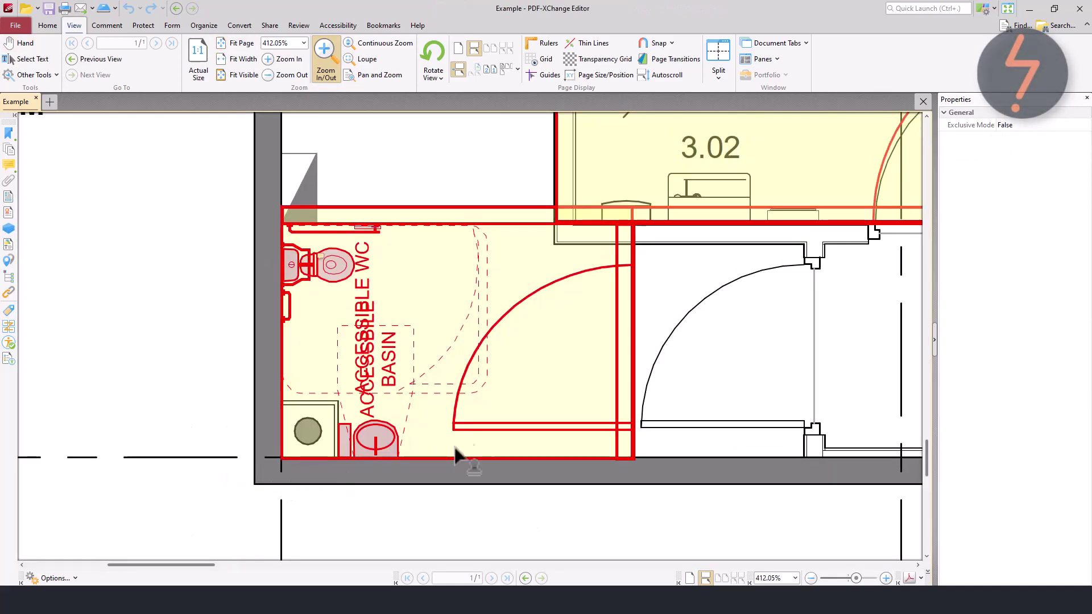
left_click(573, 432)
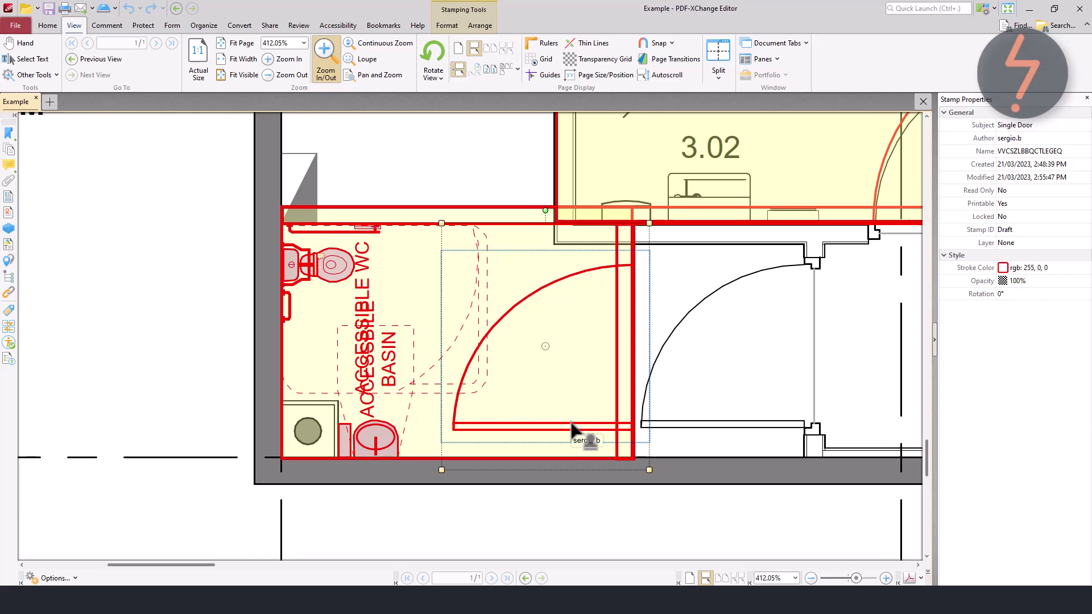
Open the Stamps Palette and start a new stamp from the selected door symbol
left_click(116, 26)
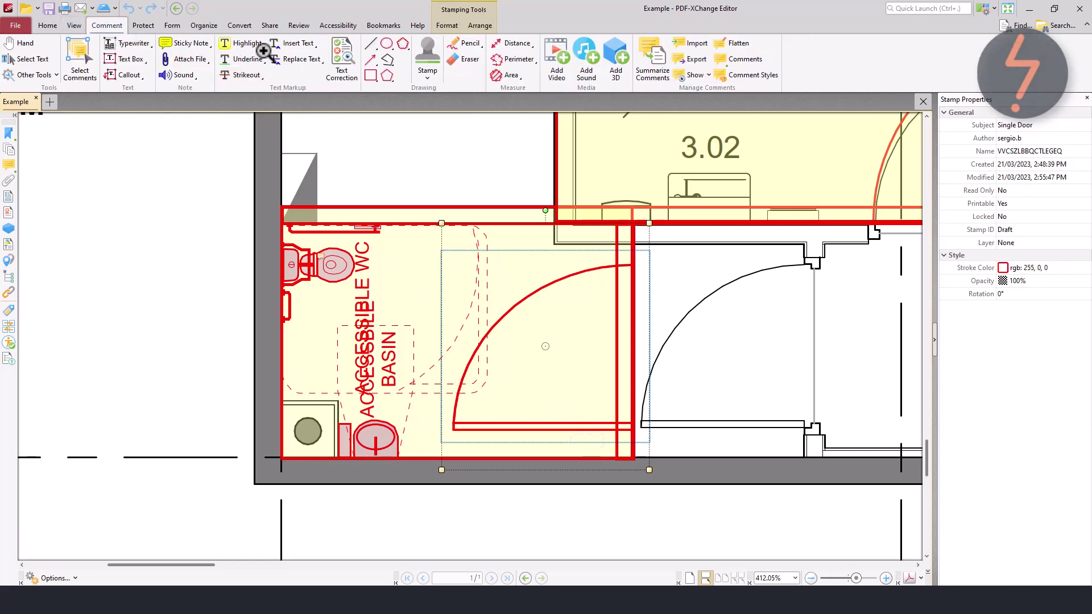
left_click(428, 79)
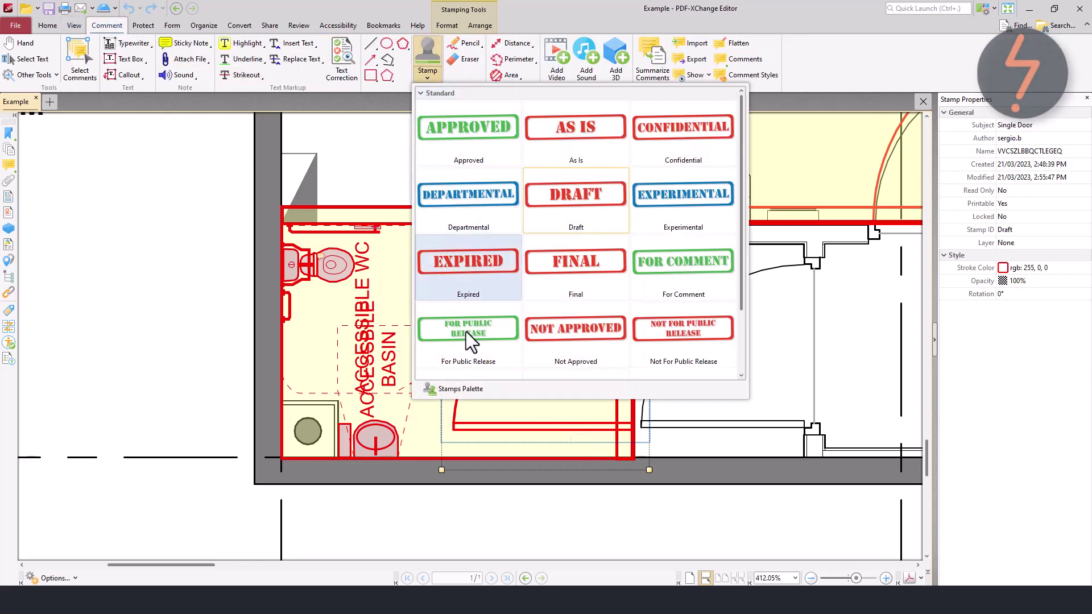
left_click(475, 391)
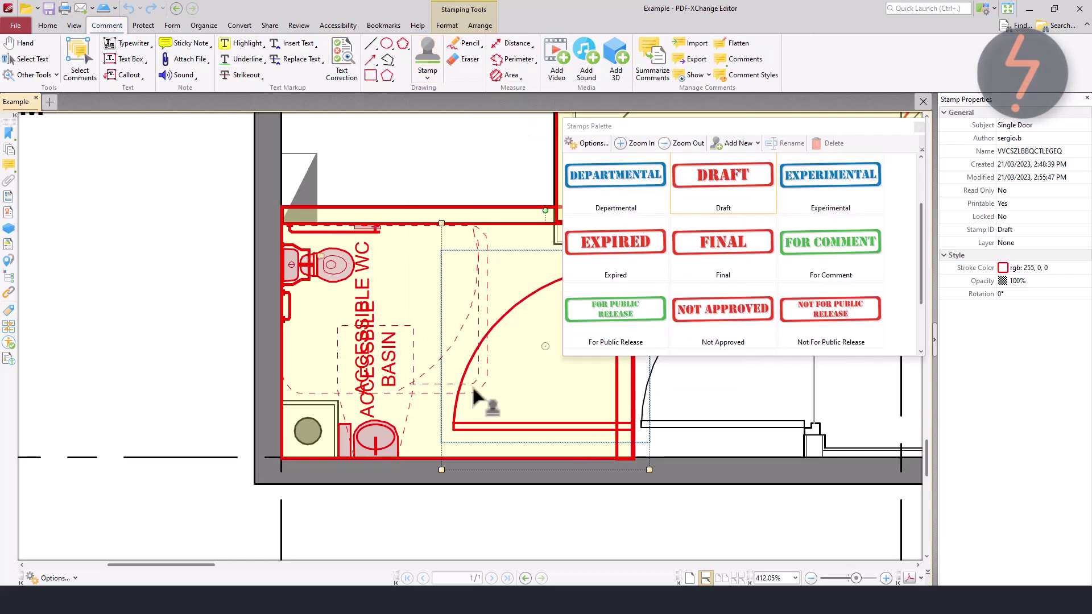
left_click(734, 143)
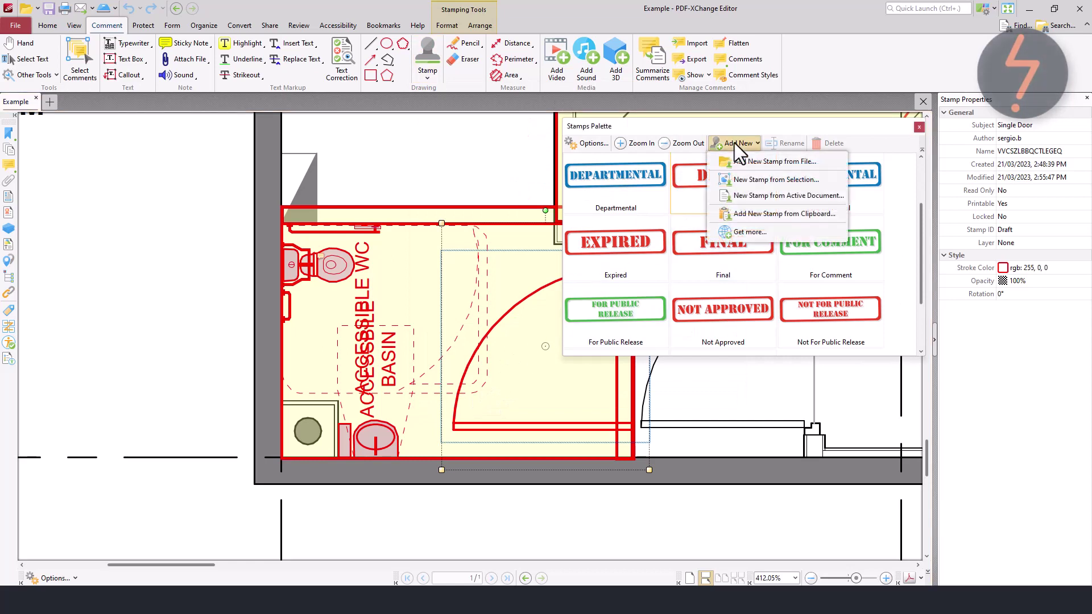
left_click(766, 179)
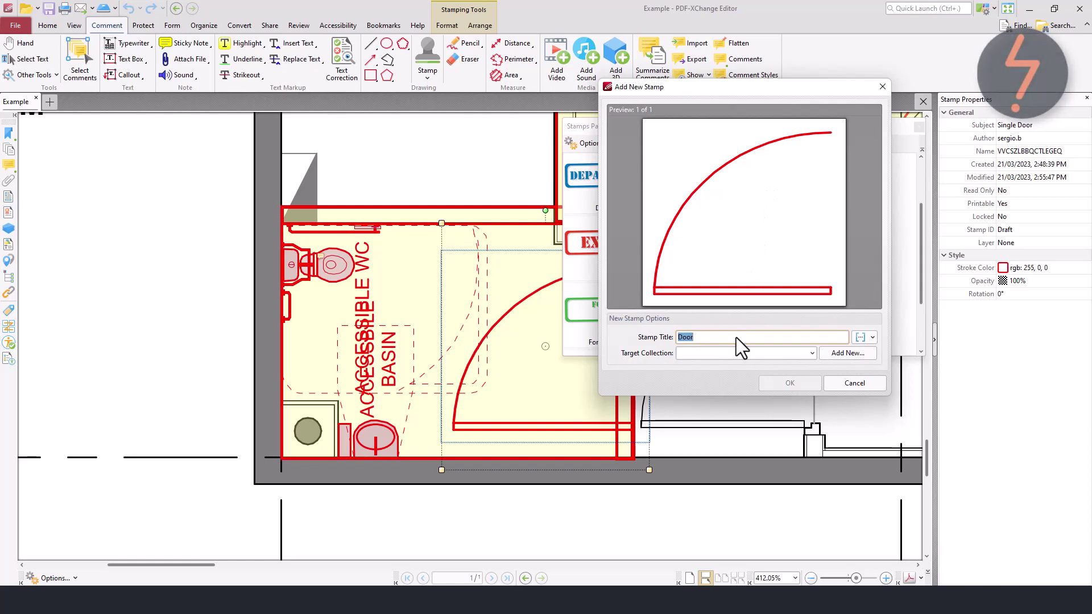
Create the Architectural collection and save the Door stamp into it
left_click(832, 354)
type("Architect")
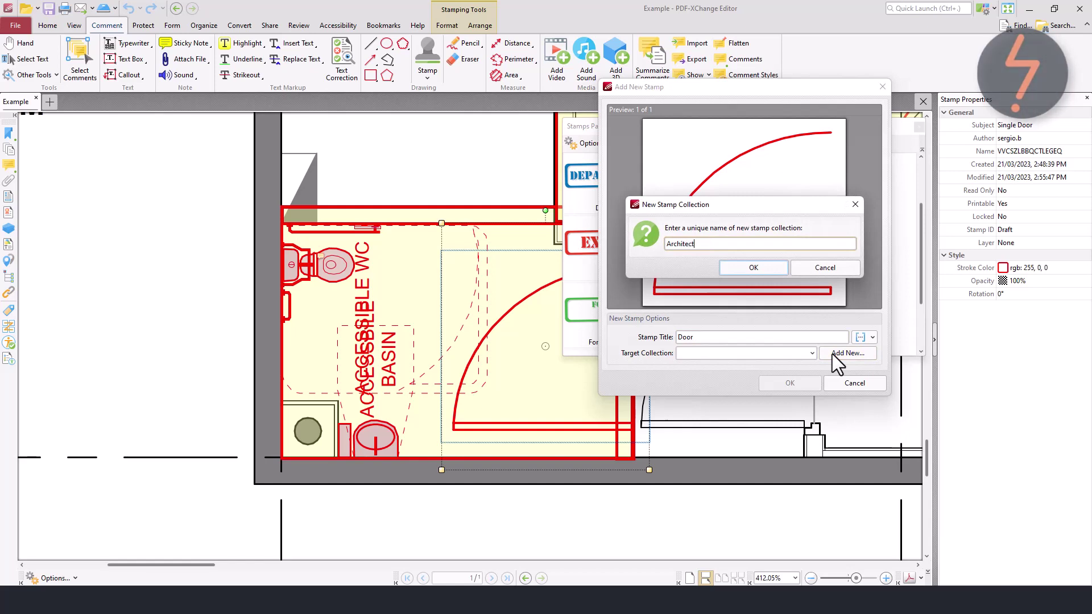
type("ural")
left_click(782, 271)
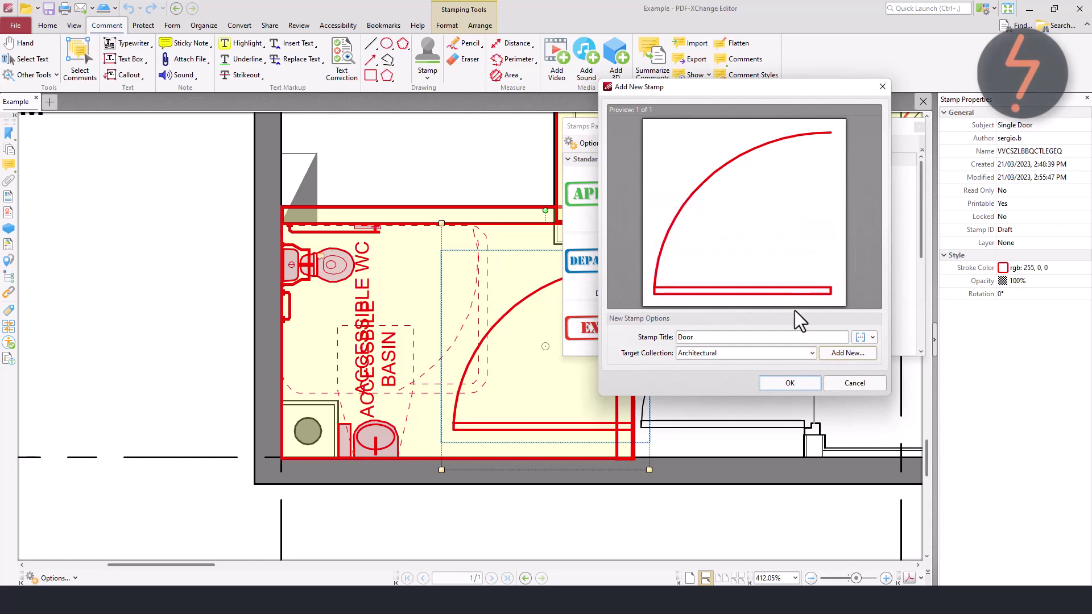
left_click(818, 386)
scroll(893, 316, "down", 3)
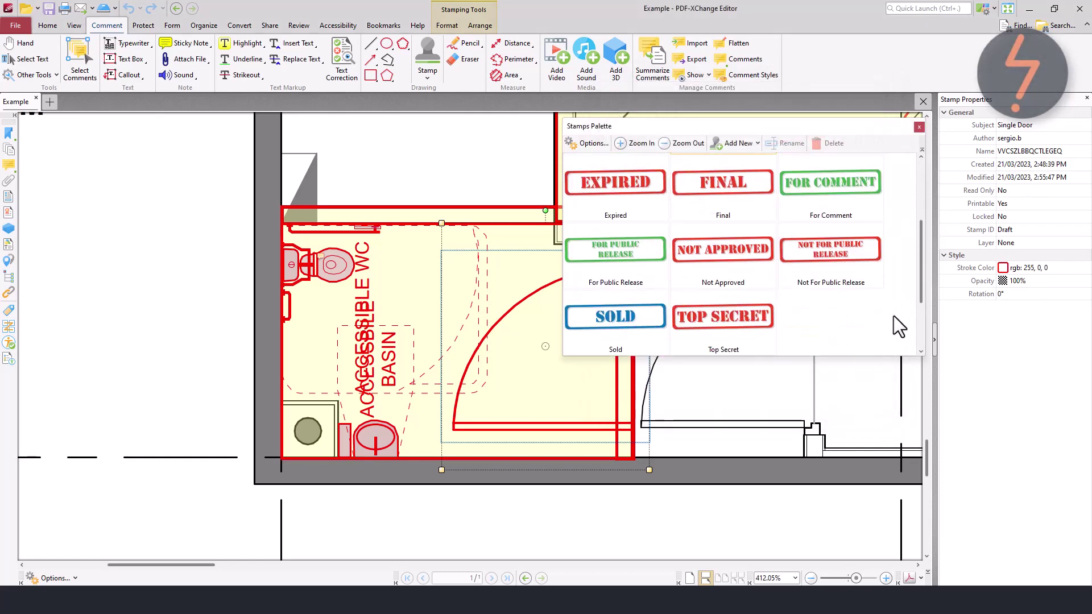
scroll(893, 316, "down", 2)
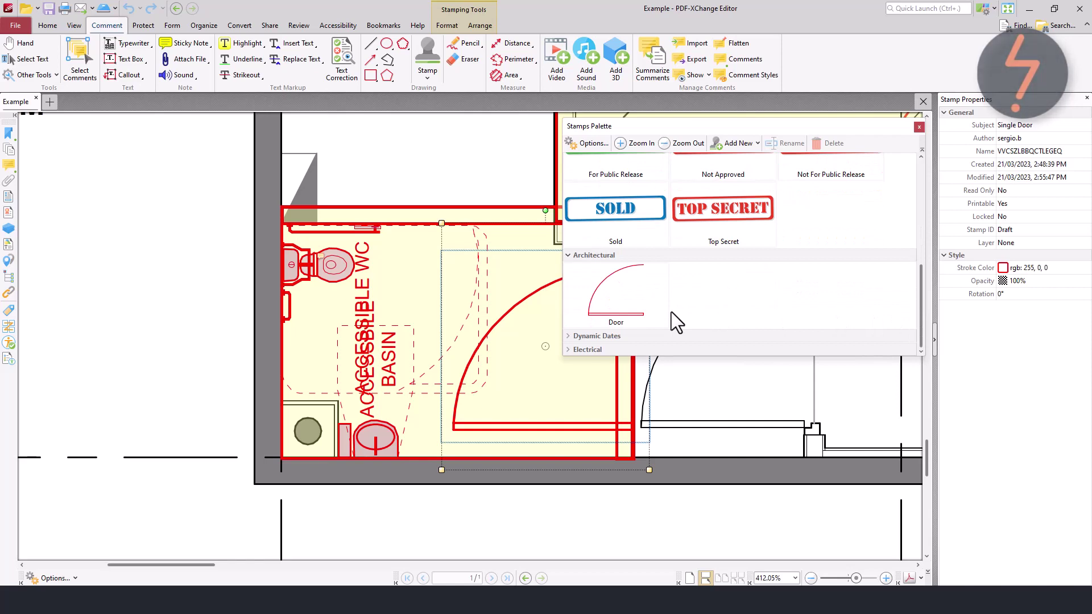
Close the Stamps Palette and create a new blank A4 portrait document
left_click(919, 127)
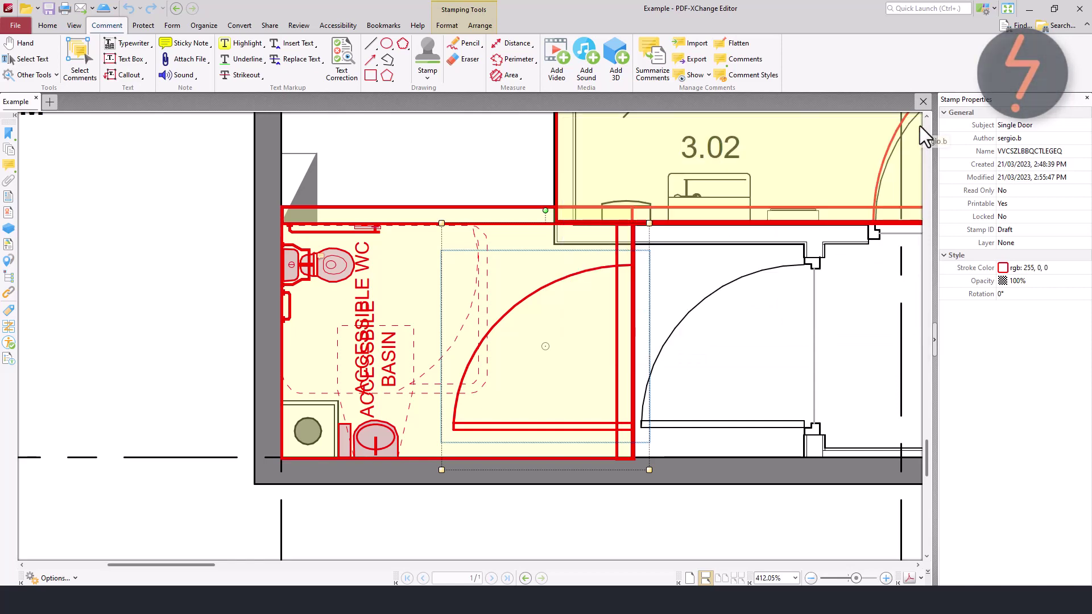
left_click(23, 26)
left_click(40, 145)
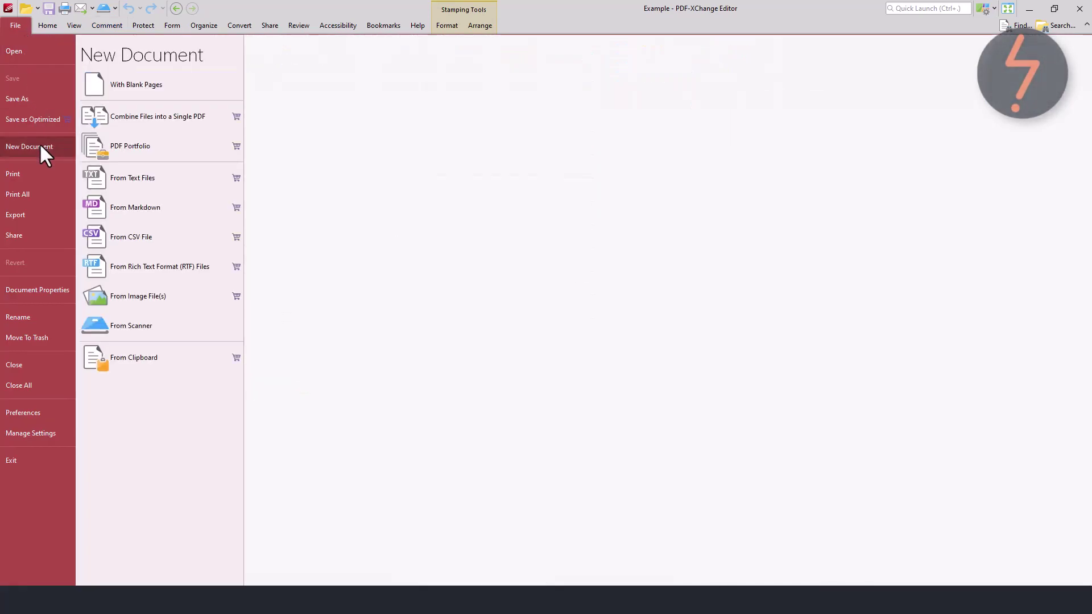
left_click(120, 91)
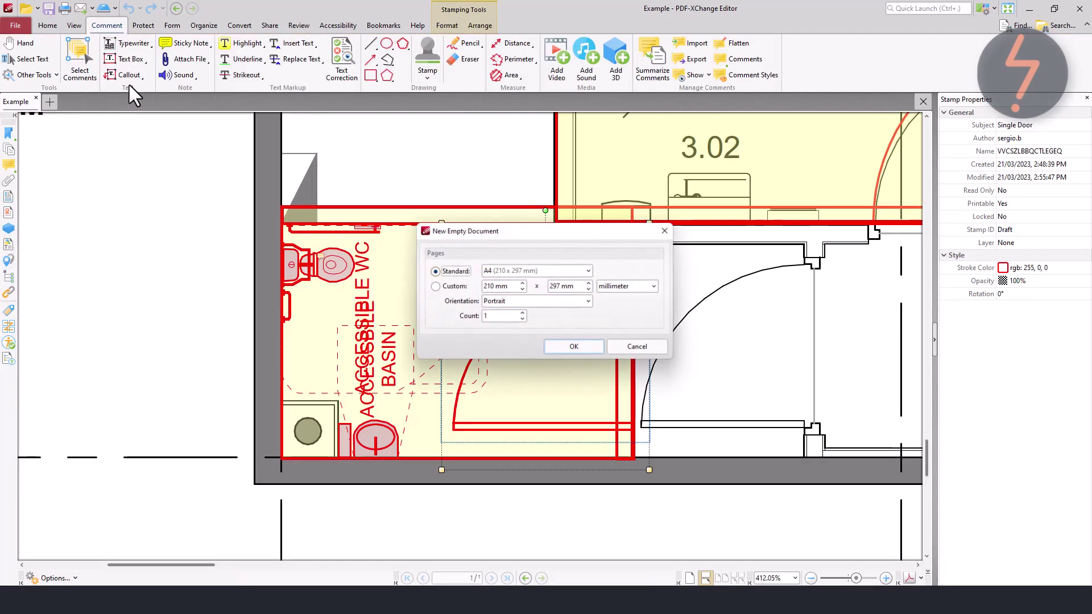
left_click(574, 350)
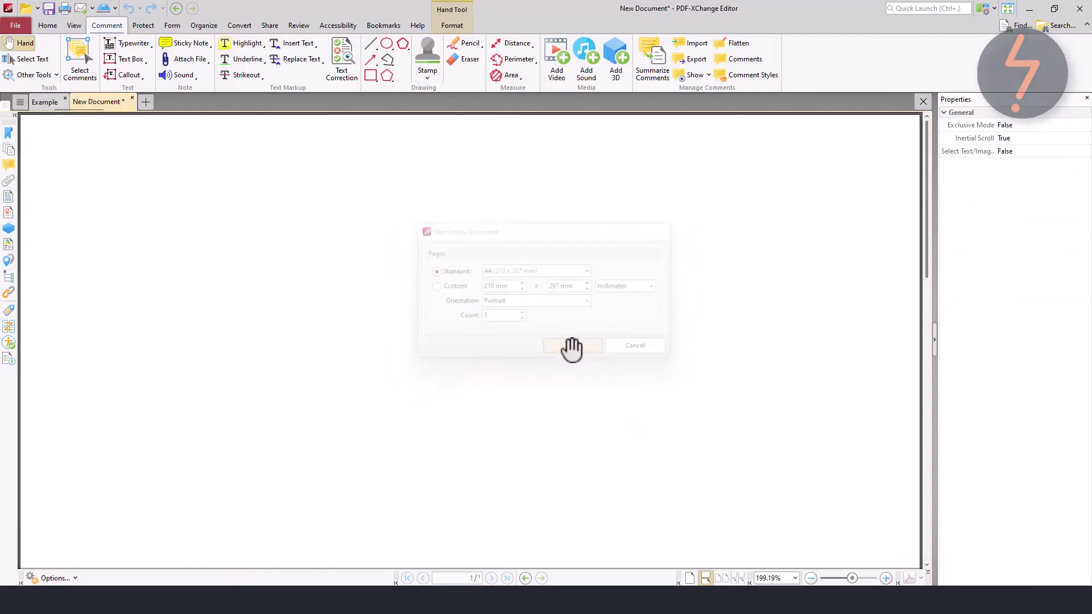
Select the ACCESSIBLE WC markup in Example, then zoom onto the pasted basin in the New Document
left_click(49, 108)
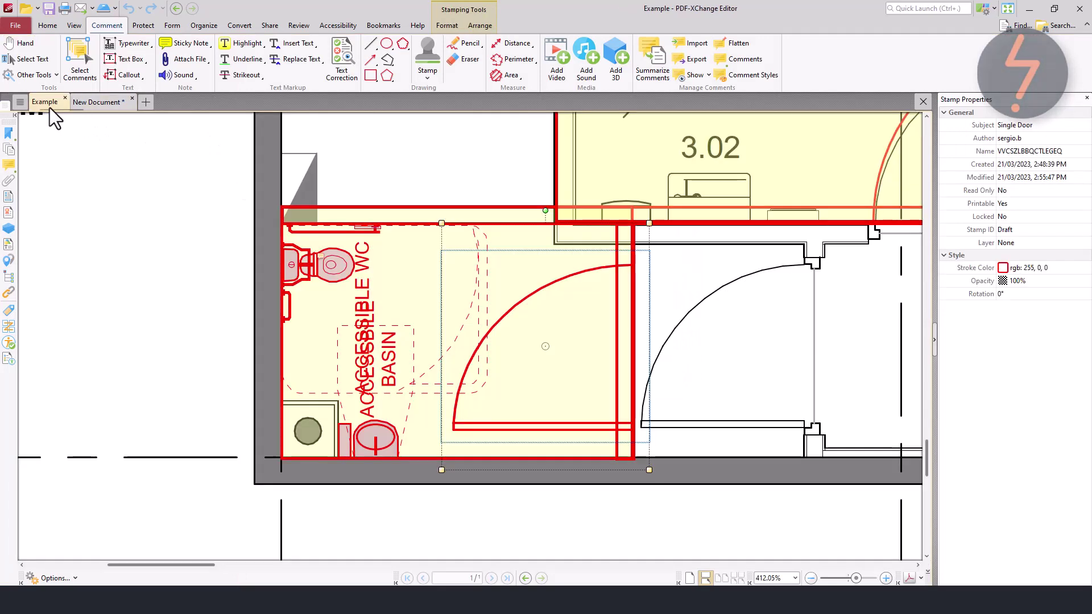
left_click(407, 415)
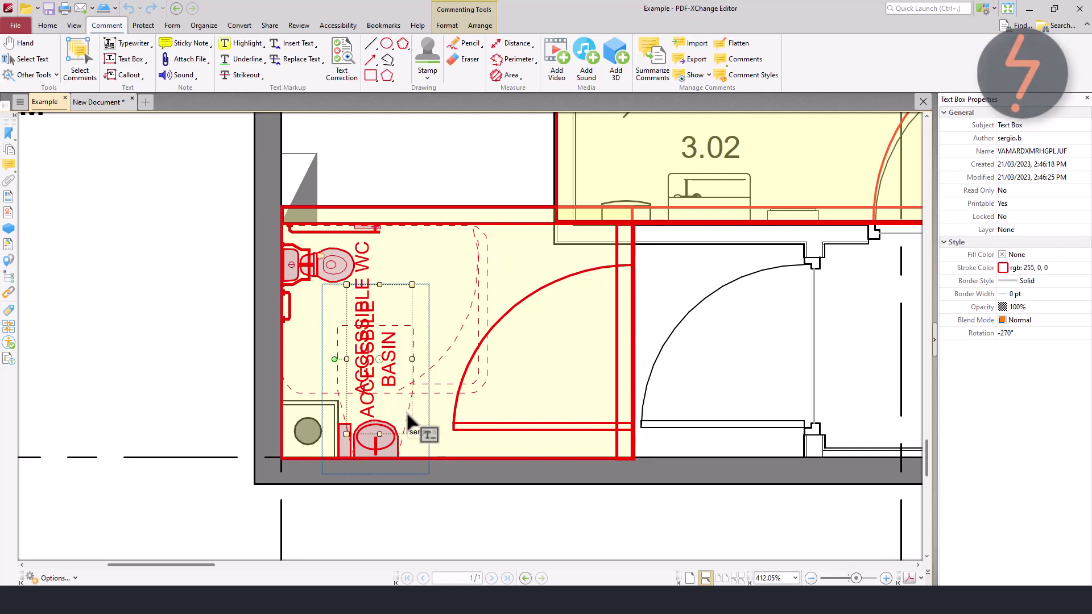
left_click(119, 104)
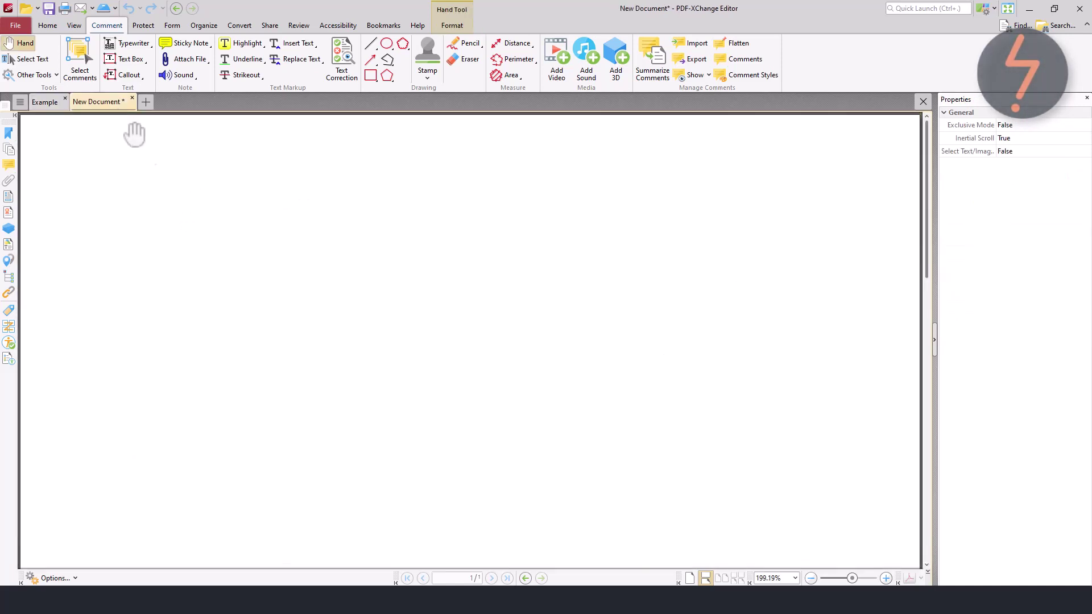
left_click(75, 25)
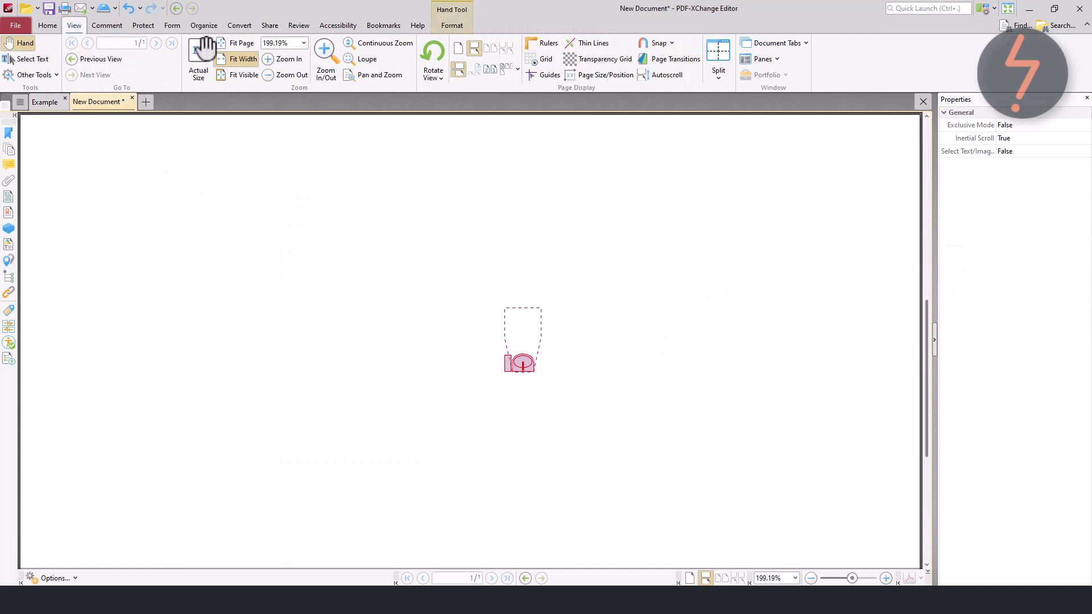
left_click(324, 70)
left_click_drag(485, 293, 561, 393)
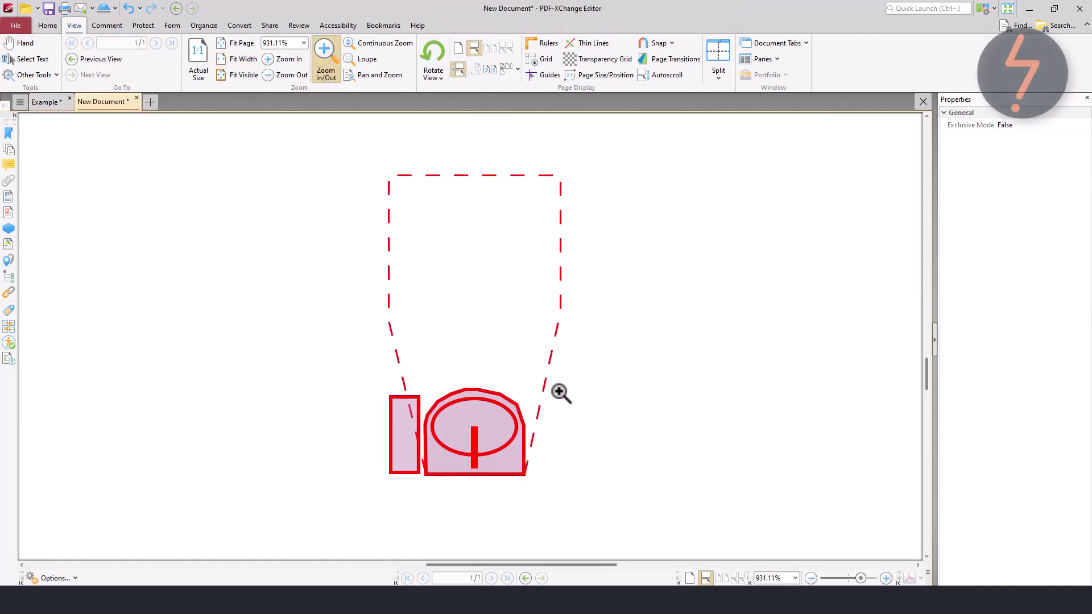
Select all basin markups together: small rectangle, basin shape, ellipse, tap line and dashed clearance outline
left_click(392, 404)
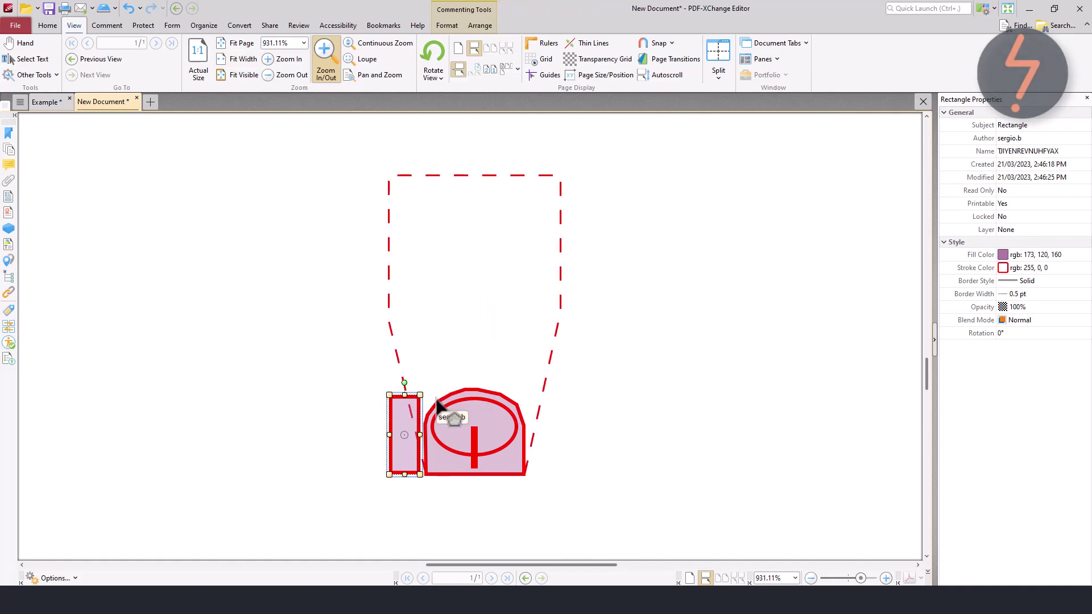
left_click(441, 406)
left_click(401, 399, "ctrl")
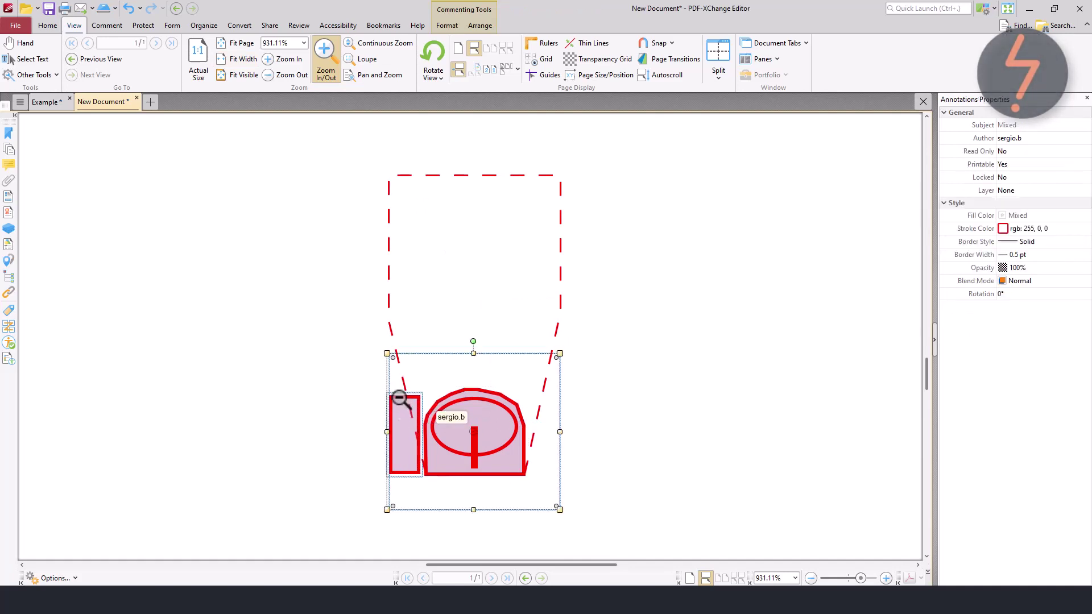
left_click(449, 418, "ctrl")
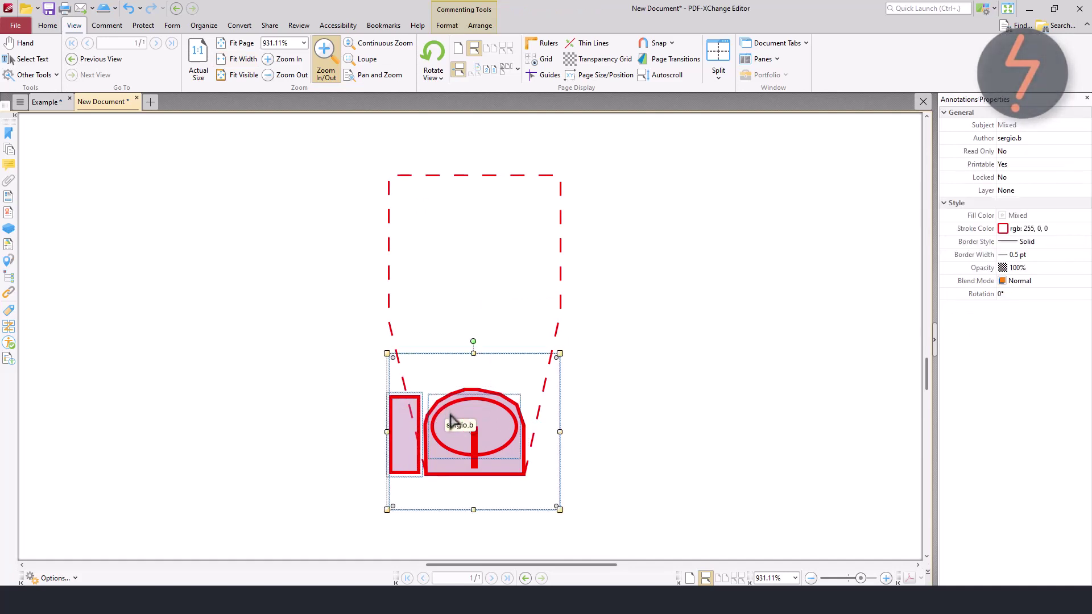
left_click(475, 454, "ctrl")
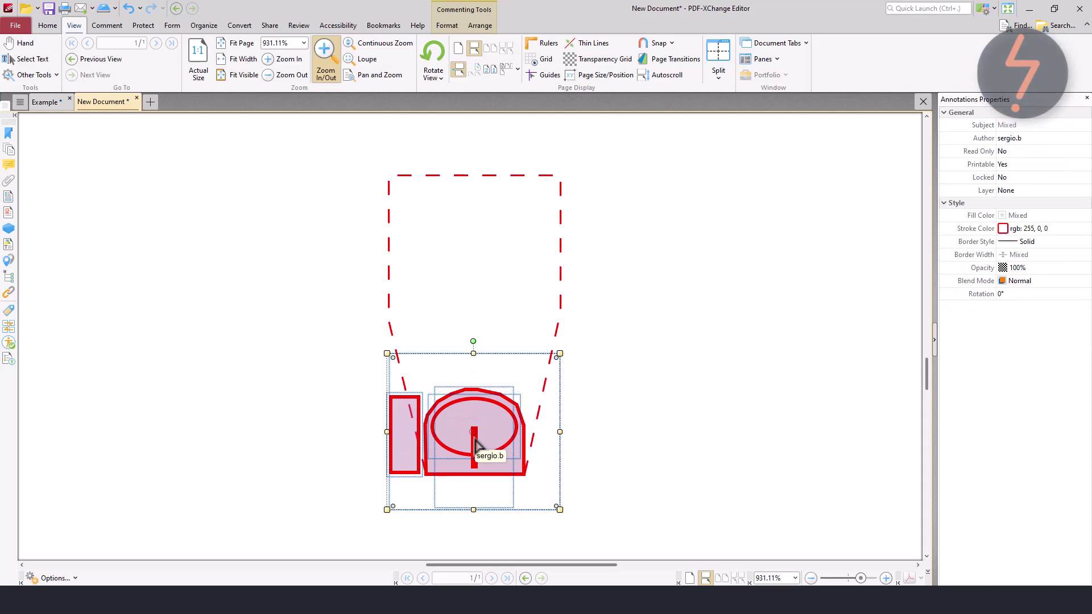
left_click(390, 326, "ctrl")
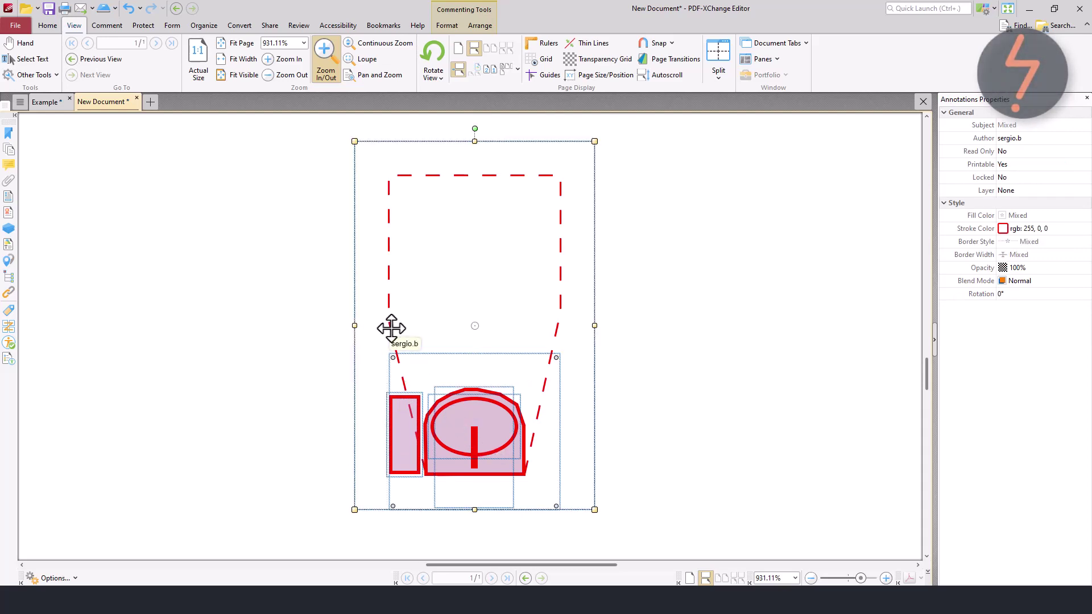
Open the Stamps Palette and bring up its Add New options
left_click(113, 25)
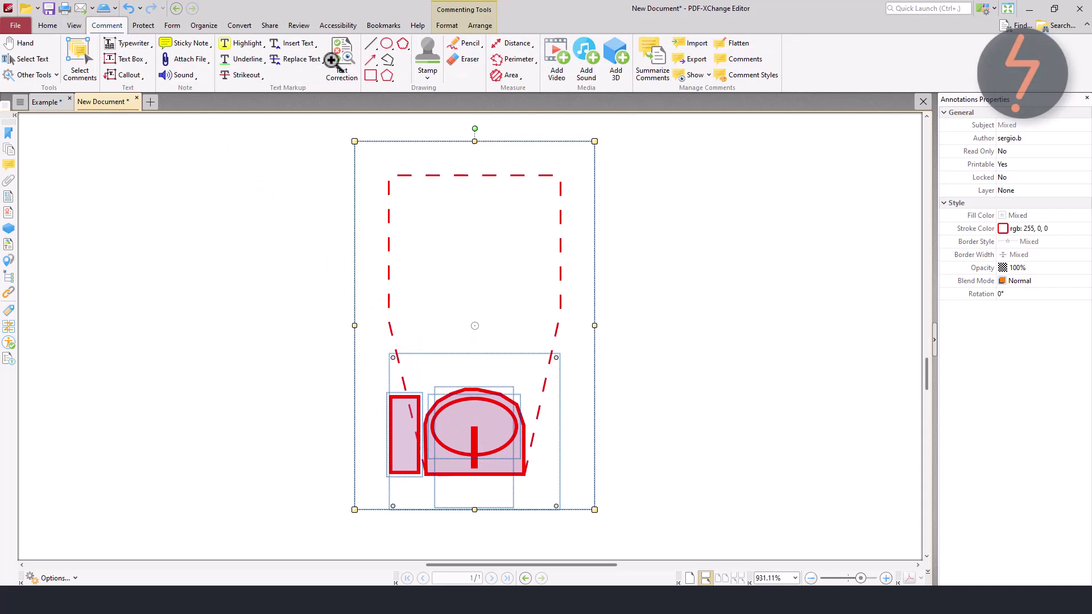
left_click(428, 77)
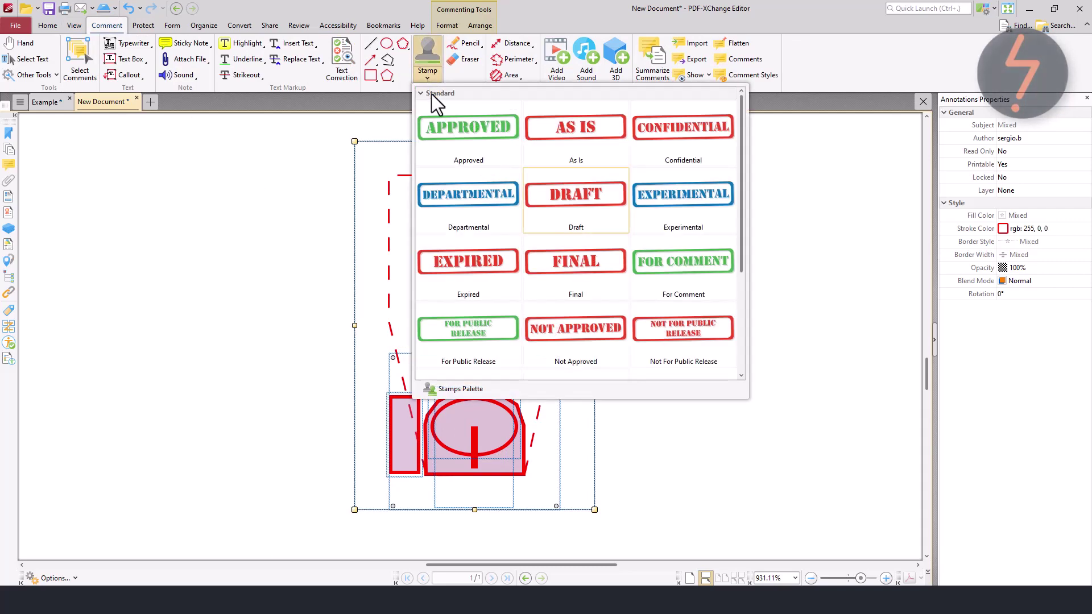
left_click(487, 388)
left_click(735, 142)
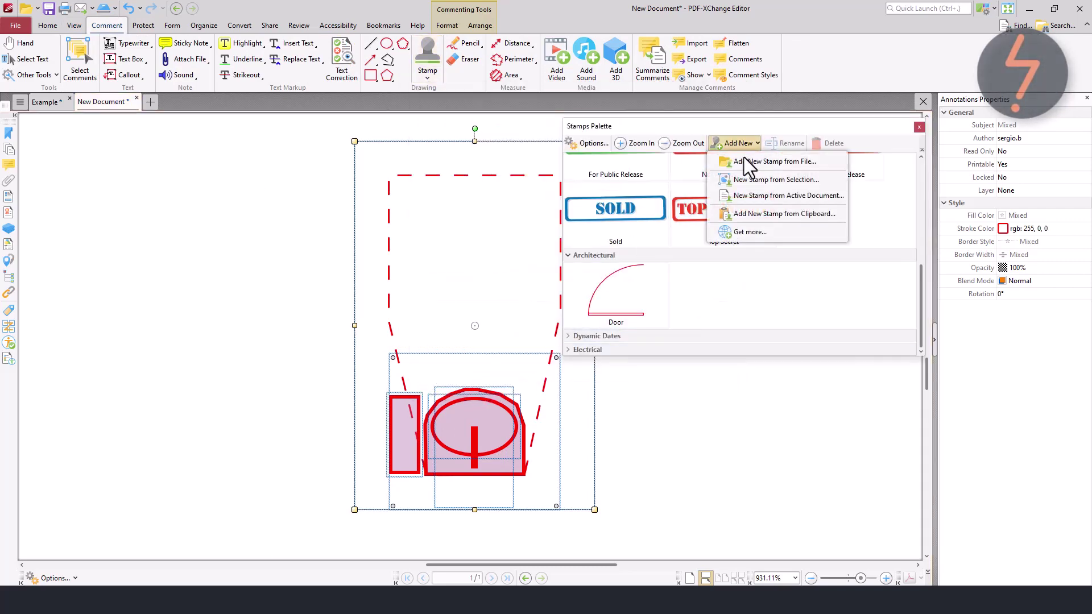
Create a new stamp from the selected basin drawing in a new 'Amenities' collection
left_click(756, 180)
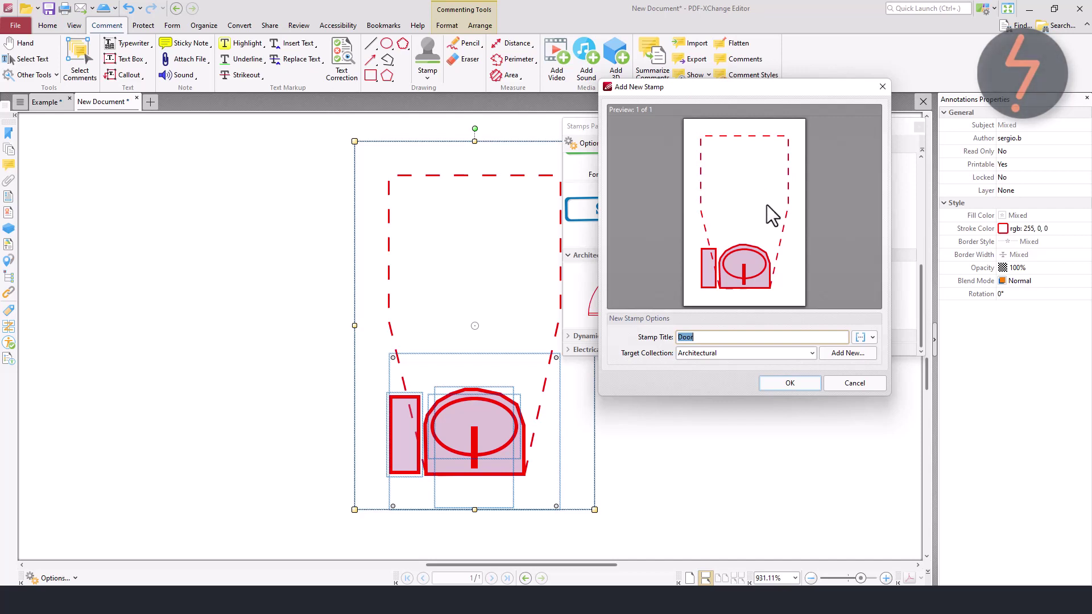
left_click(836, 353)
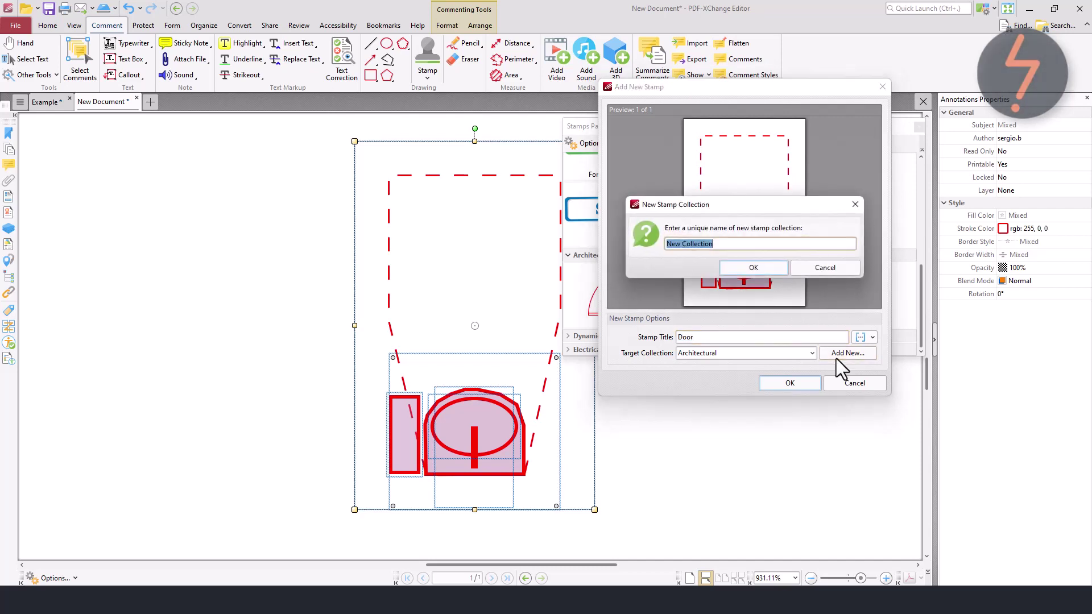
type("Amenities")
left_click(750, 267)
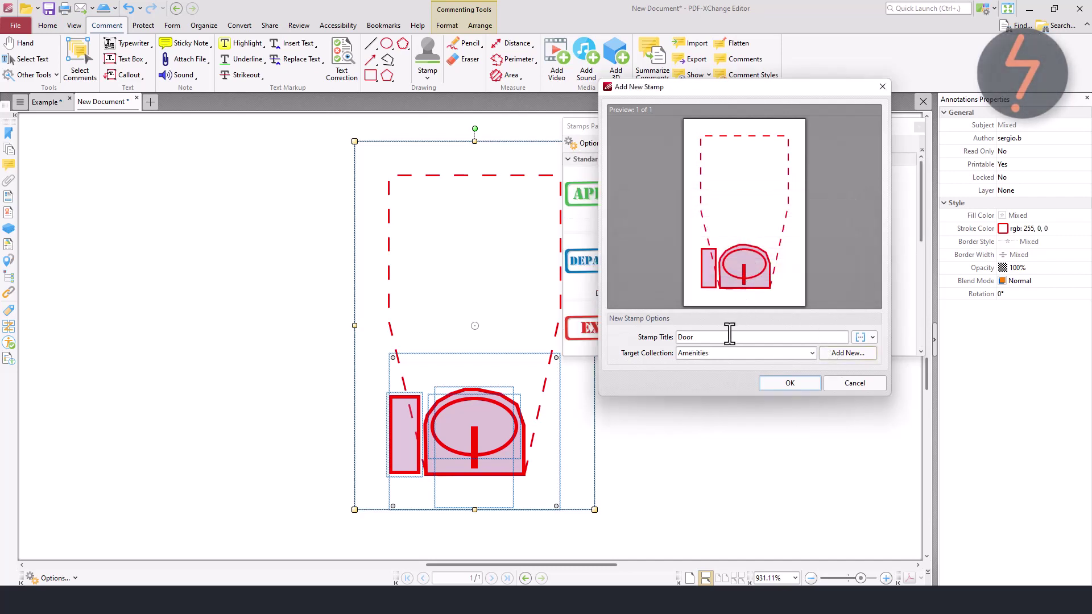
Title the new stamp 'DDA BASIN' and save it
left_click_drag(729, 335, 676, 336)
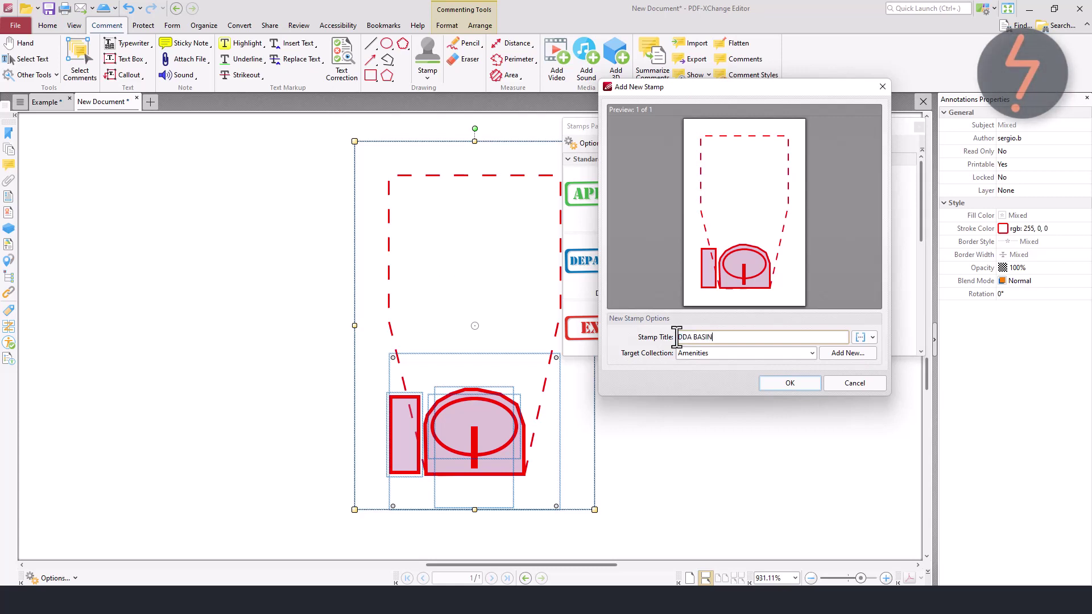
left_click(780, 383)
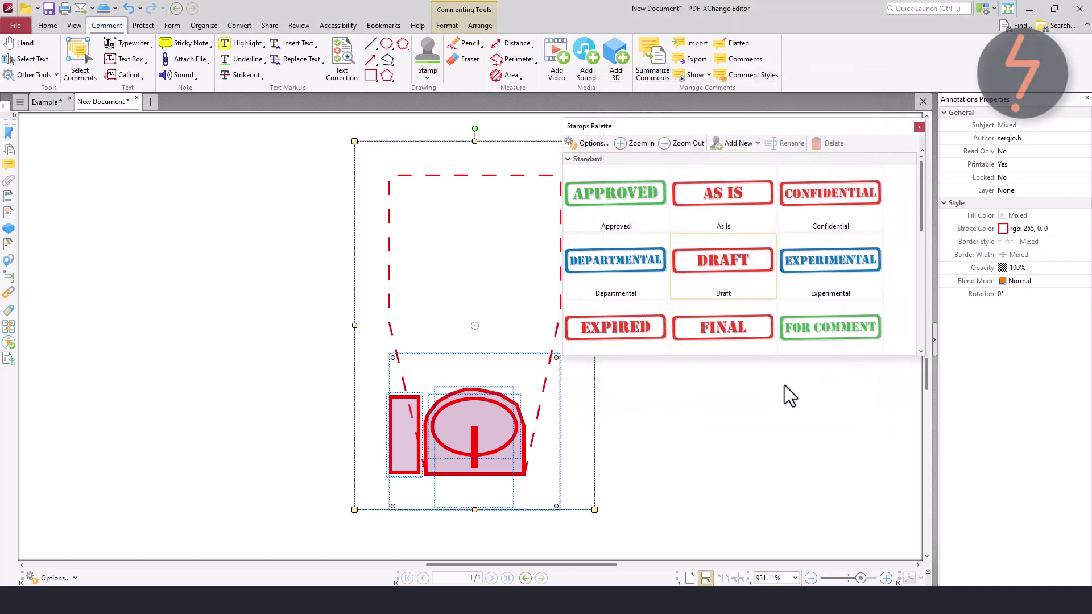
scroll(900, 328, "down", 3)
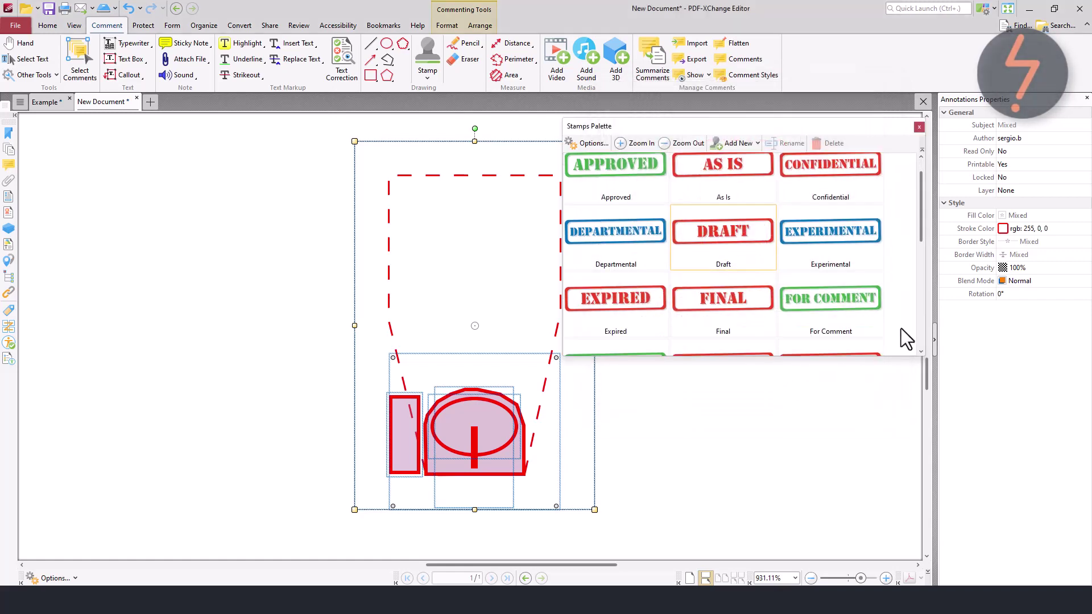
scroll(900, 328, "down", 5)
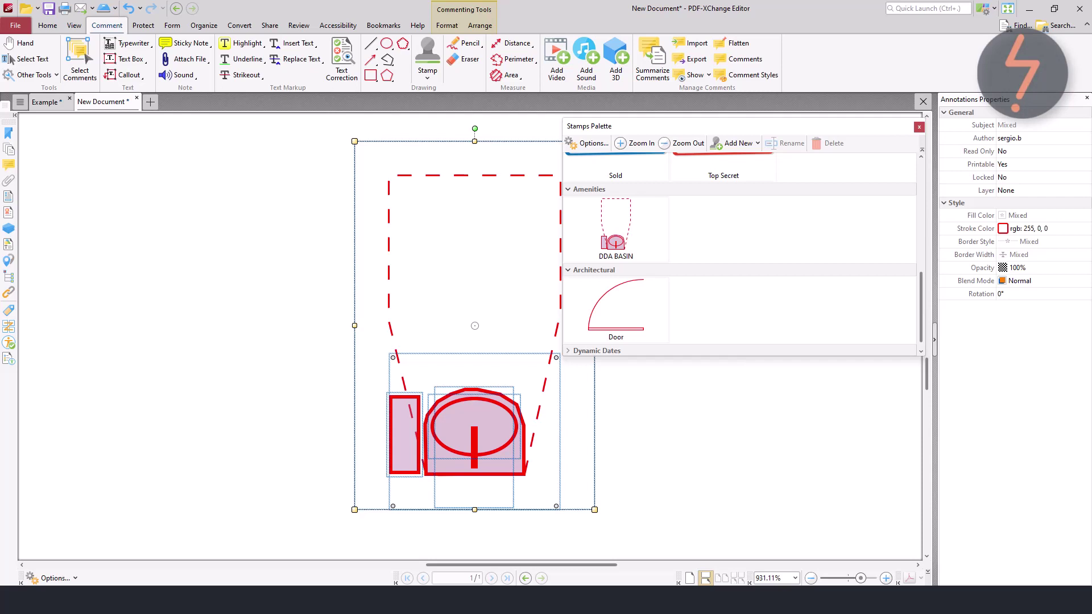
Return to the Example floor plan, fit the page, and zoom into the top-left room near BOH
key("Escape")
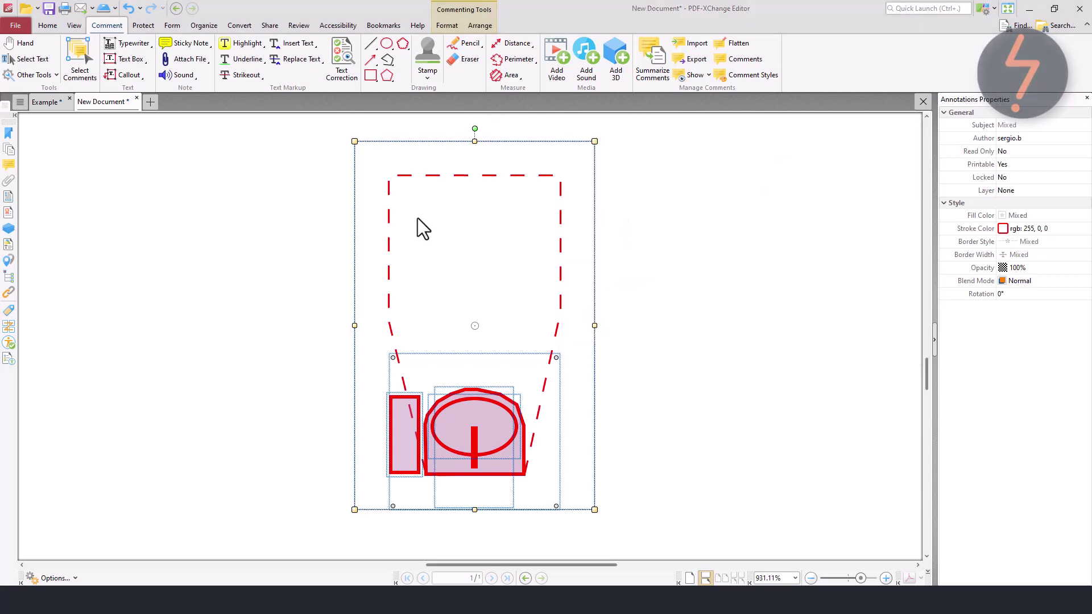
left_click(56, 107)
left_click(72, 27)
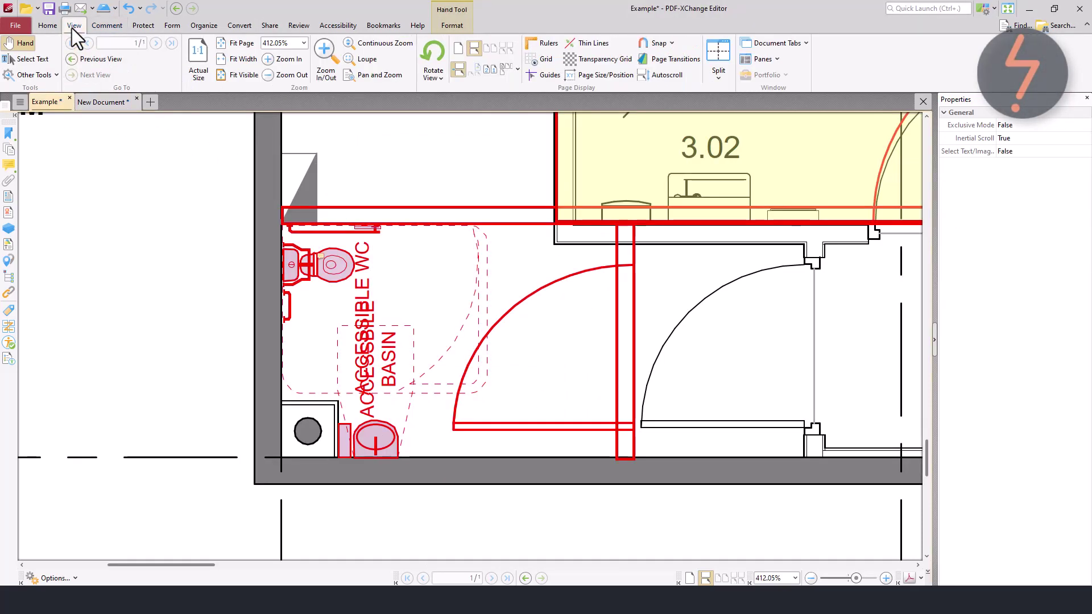
left_click(241, 43)
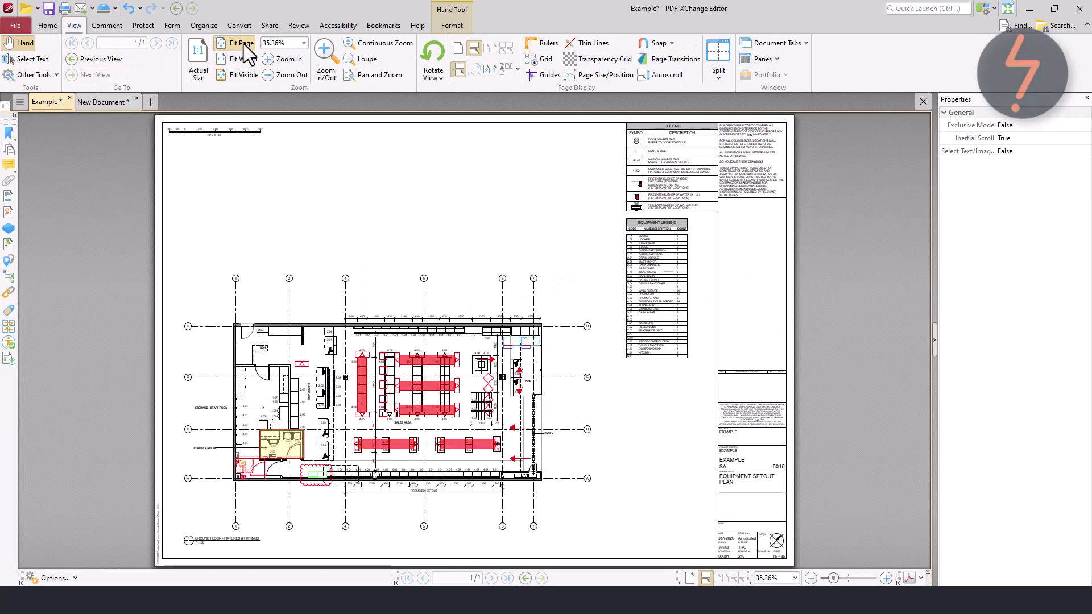
left_click(309, 59)
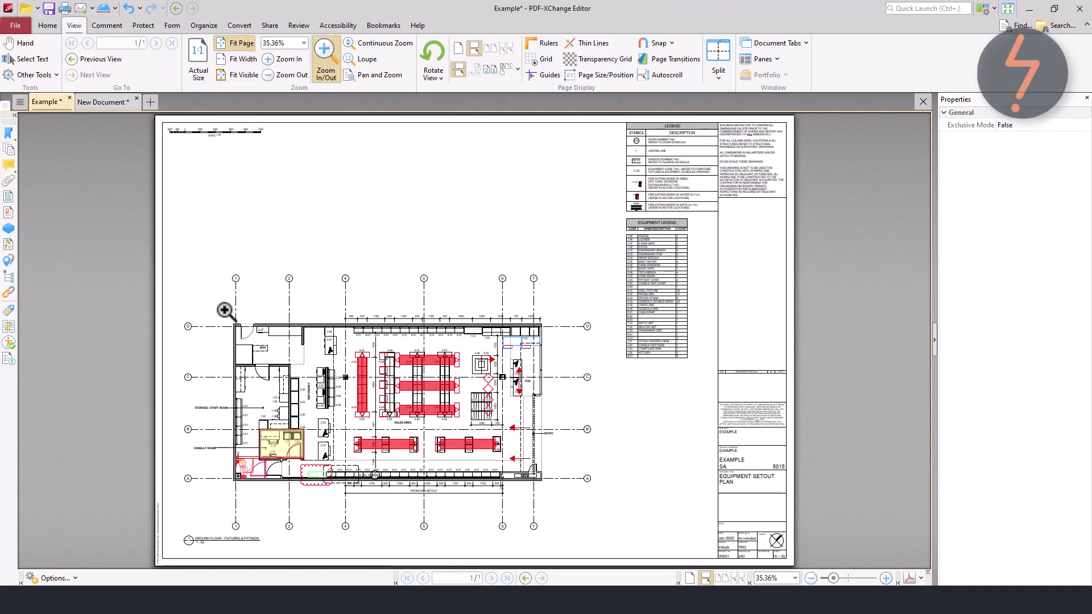
left_click_drag(225, 311, 311, 373)
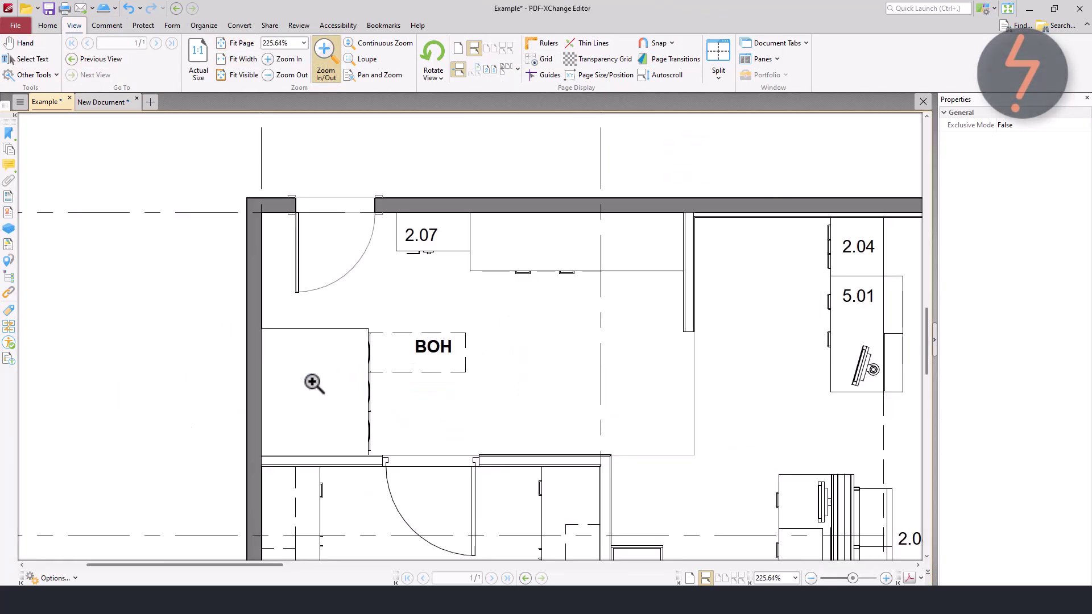
Show the page grid and enable Snap to Grid
left_click(544, 59)
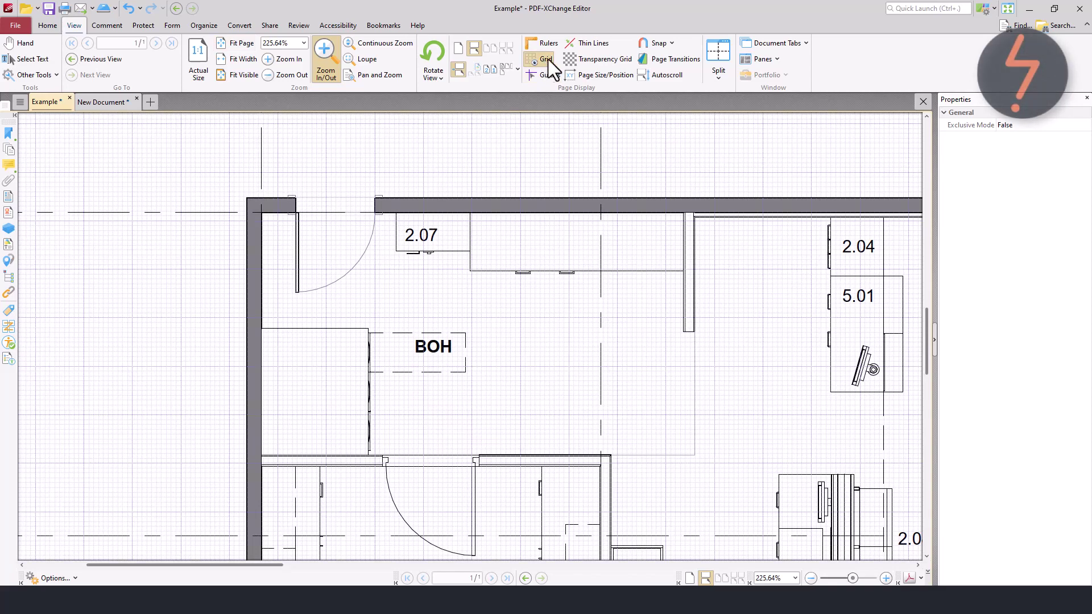
left_click(666, 42)
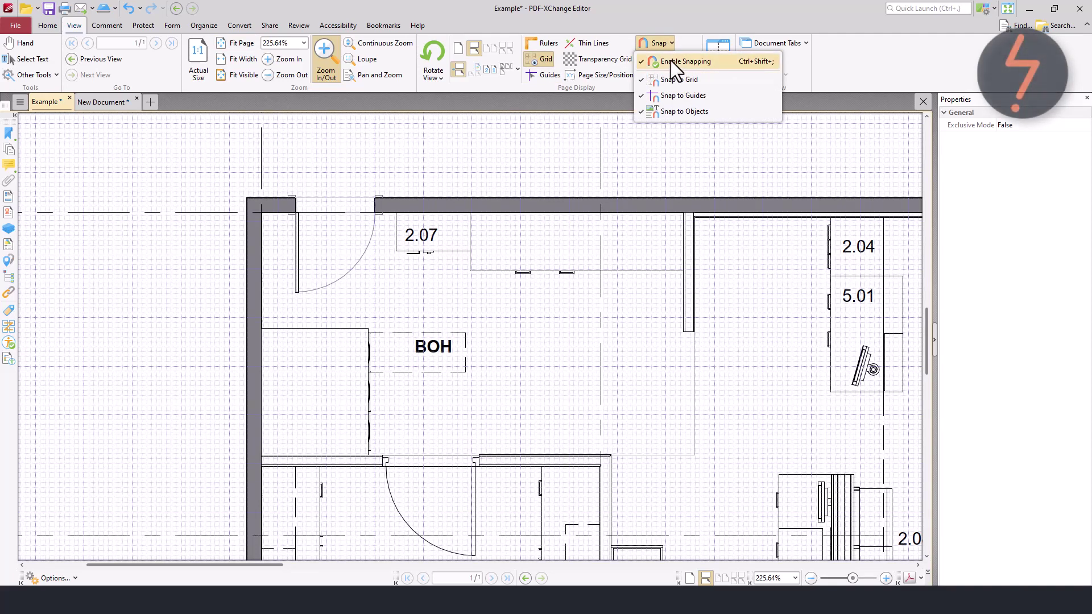
left_click(668, 43)
Place the DDA WC stamp in the corner room near 2.07 and BOH, enlarged to fill the corner
left_click(106, 27)
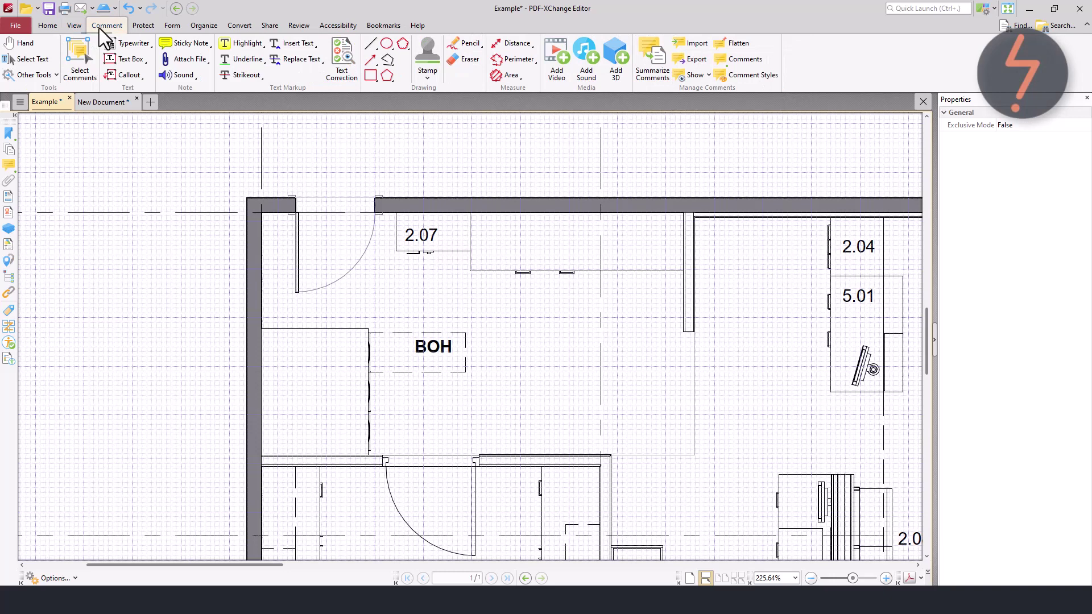
left_click(431, 78)
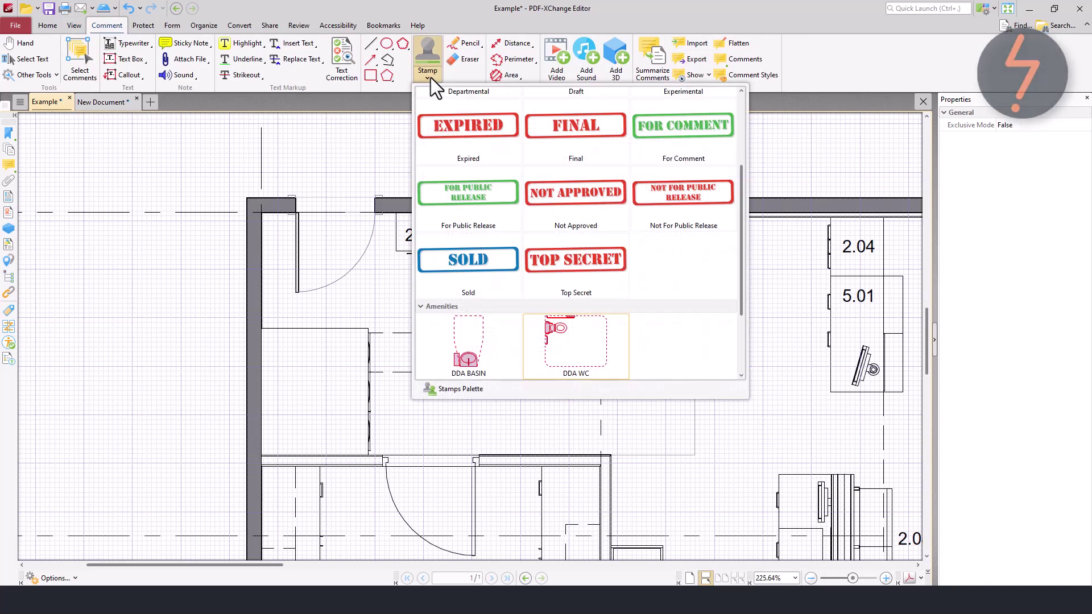
left_click(546, 334)
left_click(545, 333)
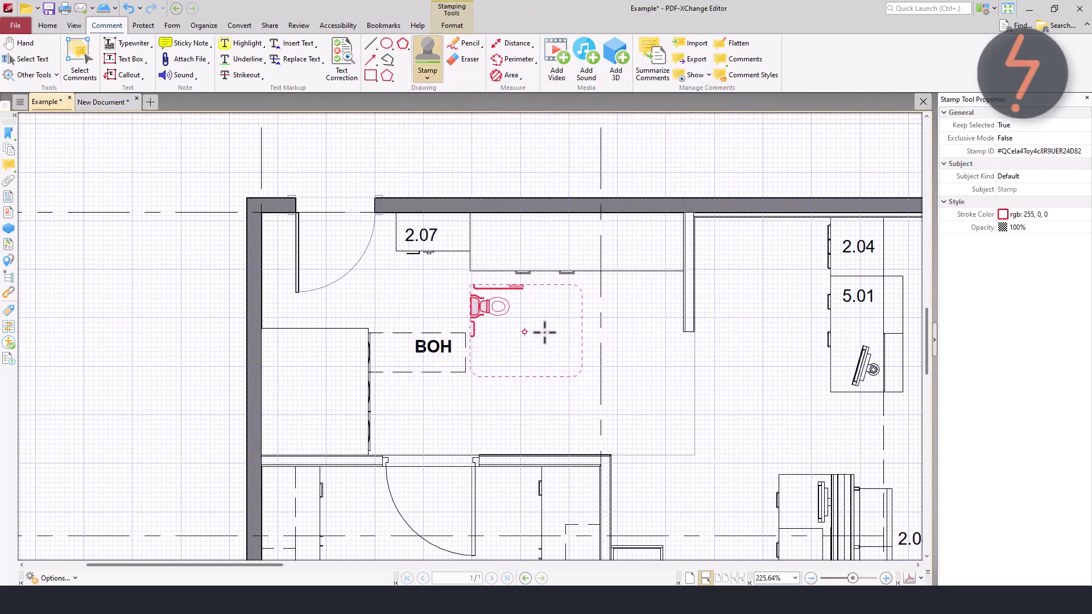
left_click(316, 258)
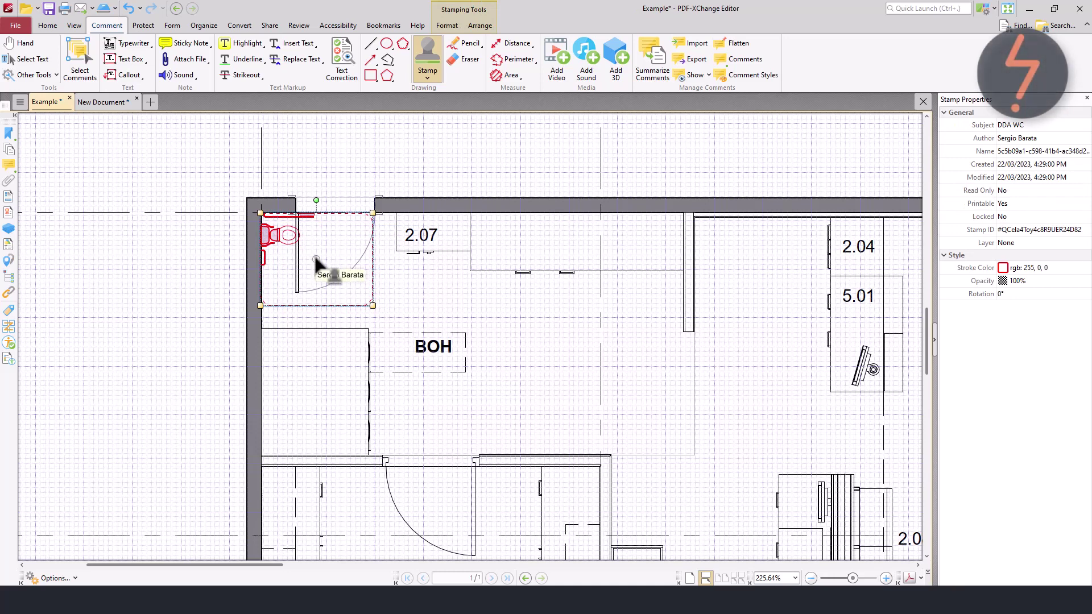
left_click_drag(373, 305, 439, 360)
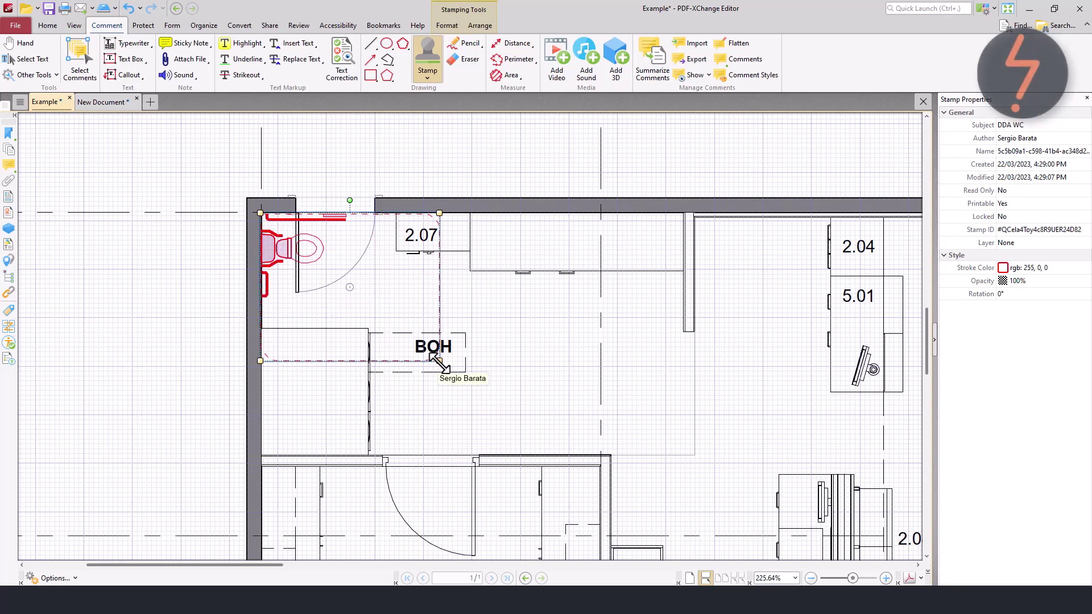
Place a DDA BASIN stamp in the small room below the WC, enlarged to fill it
key("Escape")
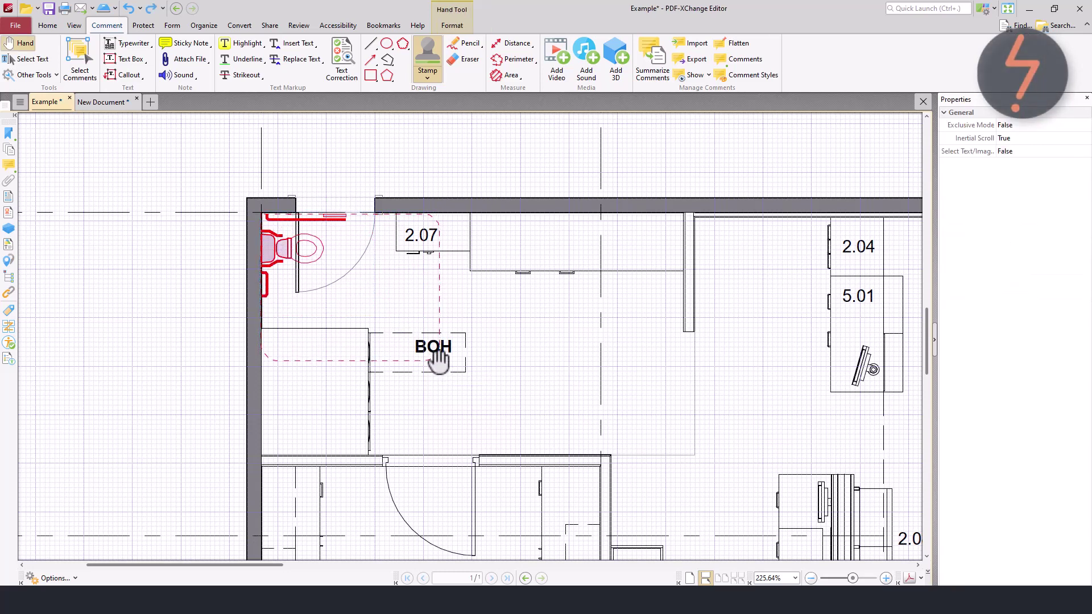
left_click(426, 75)
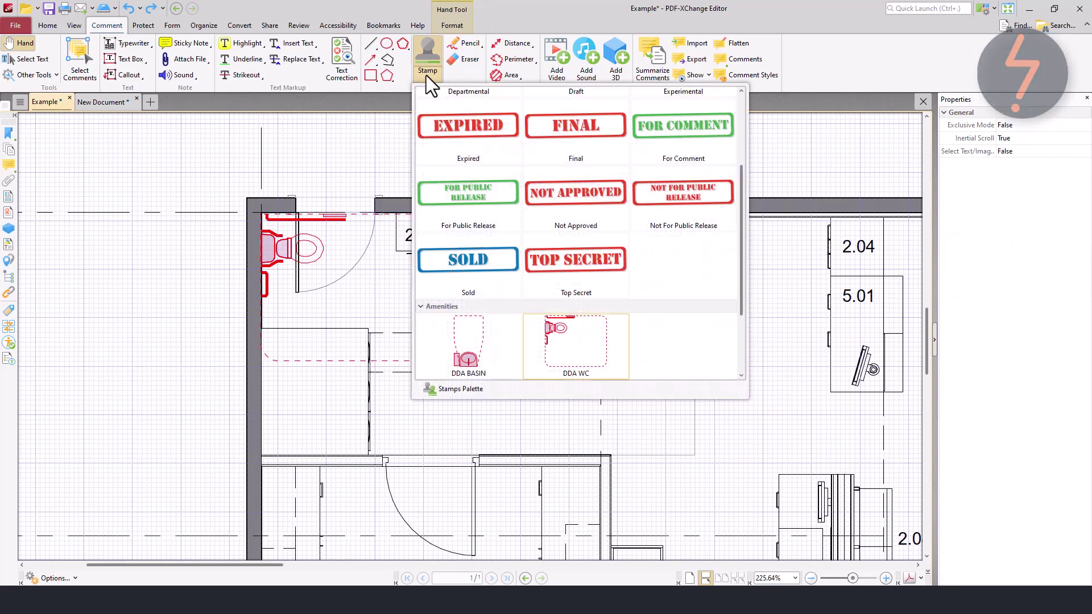
left_click(463, 341)
left_click(303, 419)
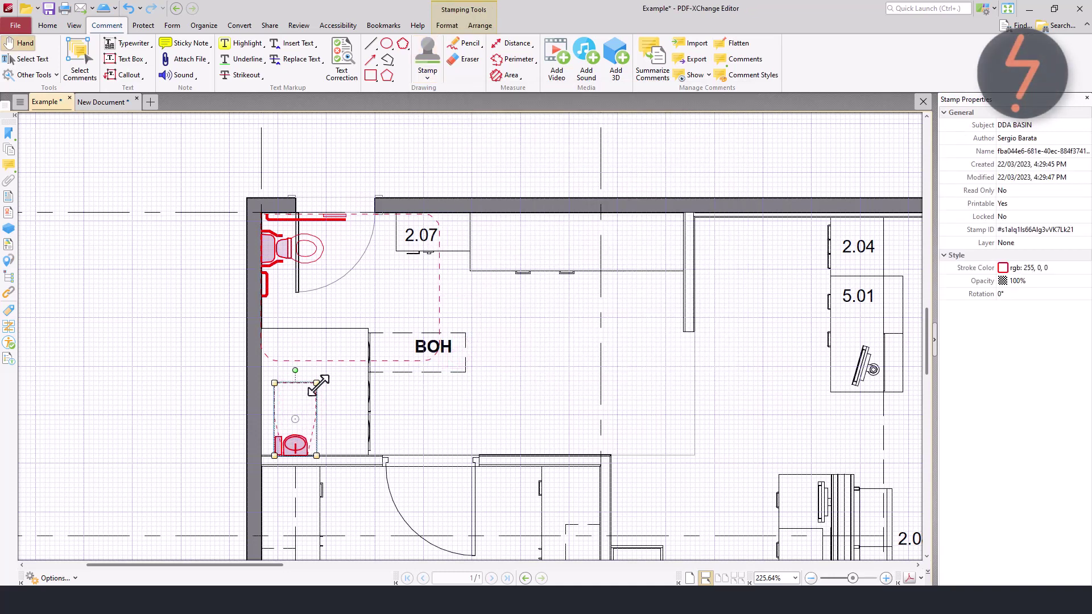
left_click_drag(316, 383, 347, 348)
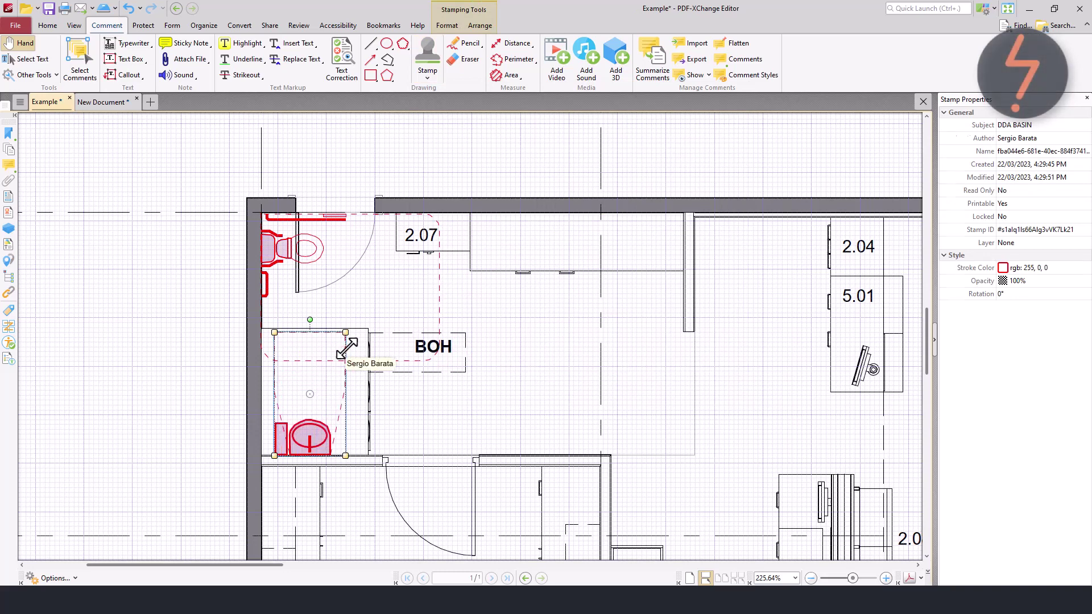
key("Escape")
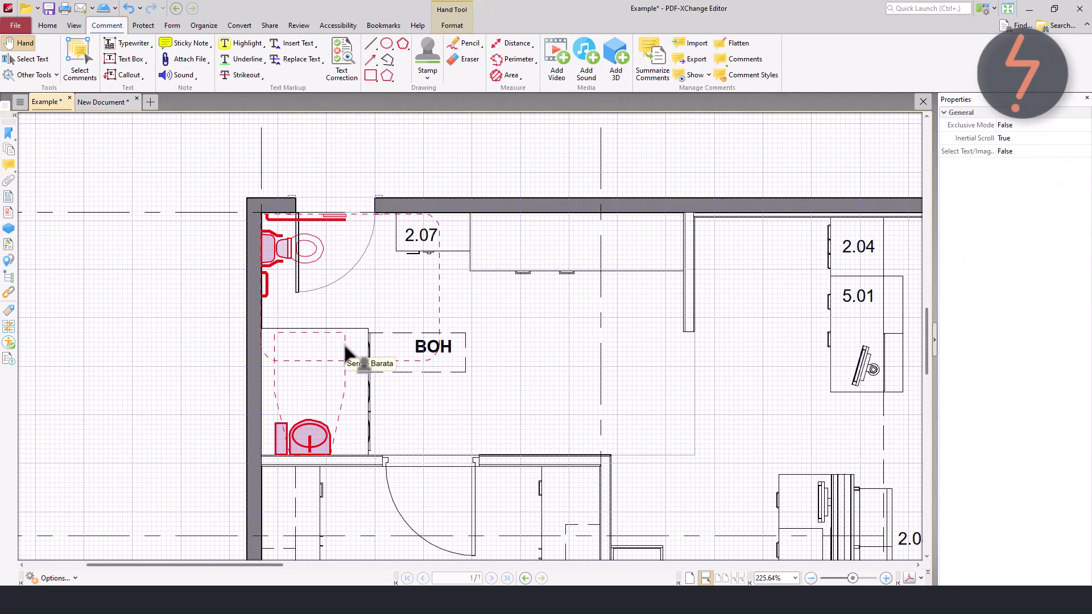
Draw a tall, thin red rectangle as a partition wall right of BOH, reaching the top wall
left_click(370, 76)
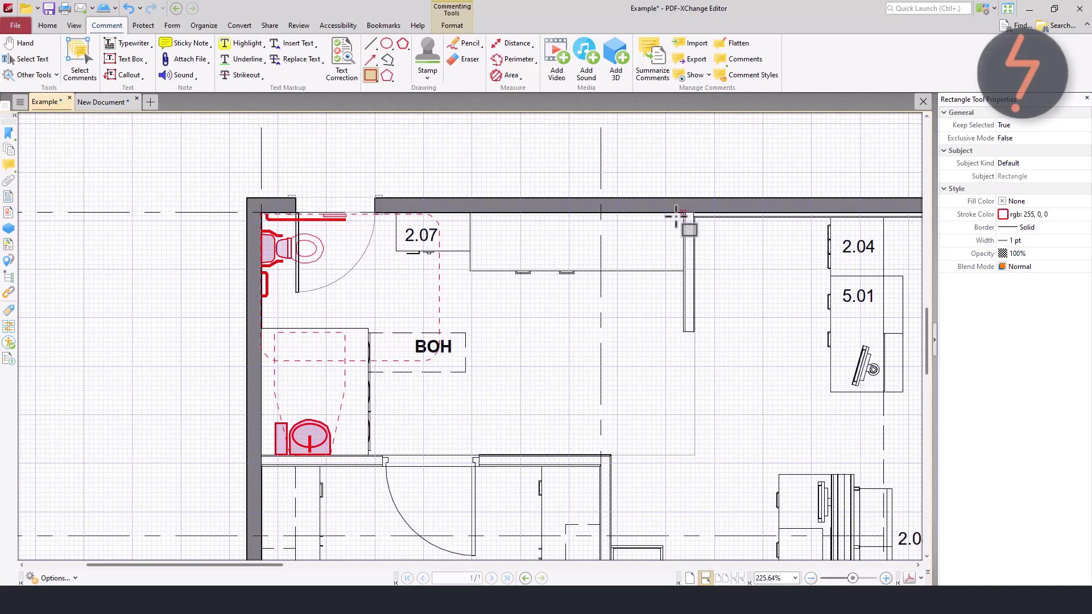
left_click_drag(676, 217, 694, 330)
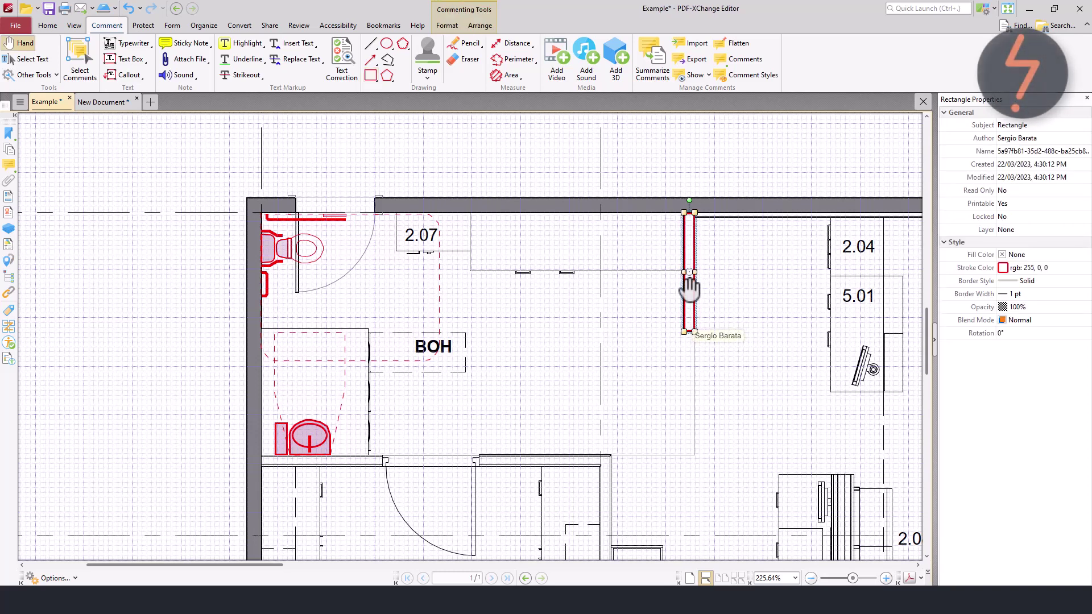
left_click_drag(690, 273, 607, 396)
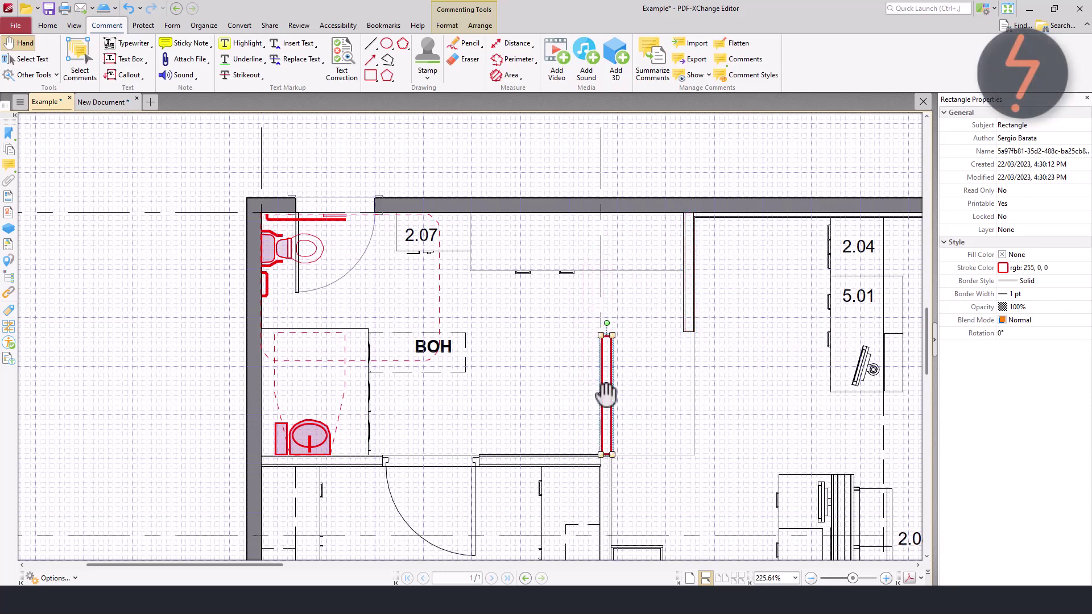
left_click_drag(601, 336, 603, 215)
left_click(578, 257)
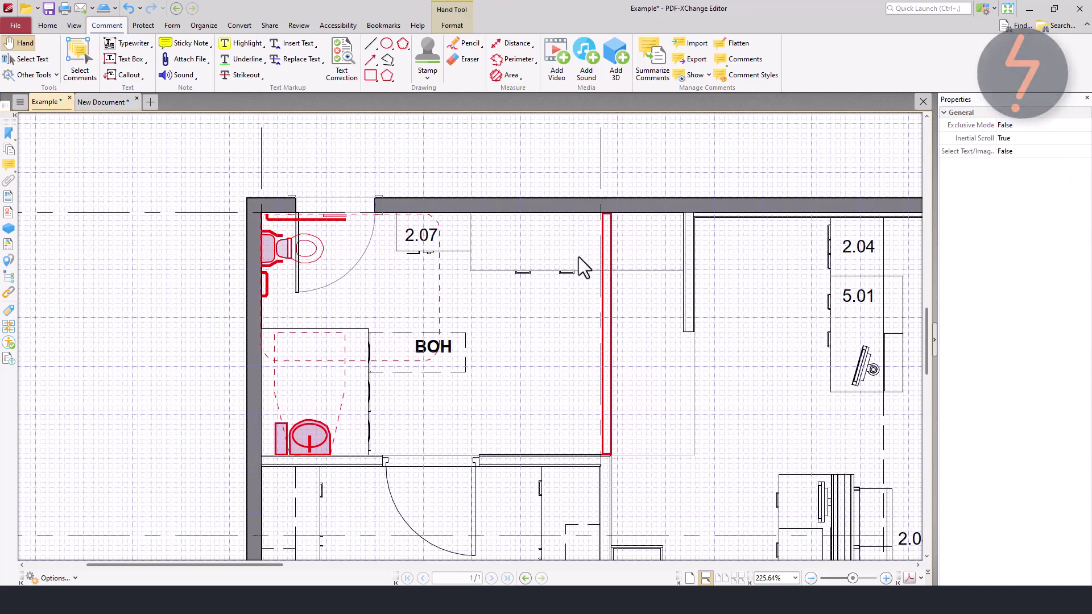
left_click(432, 75)
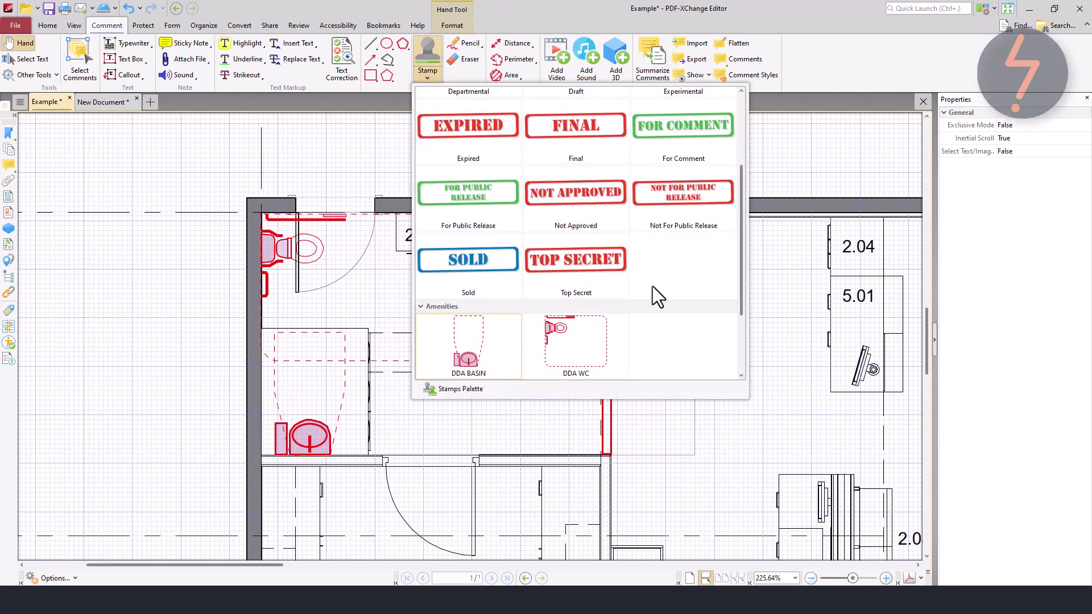
Stamp a Door swing beside the new red partition wall
scroll(652, 285, "down", 3)
left_click(503, 319)
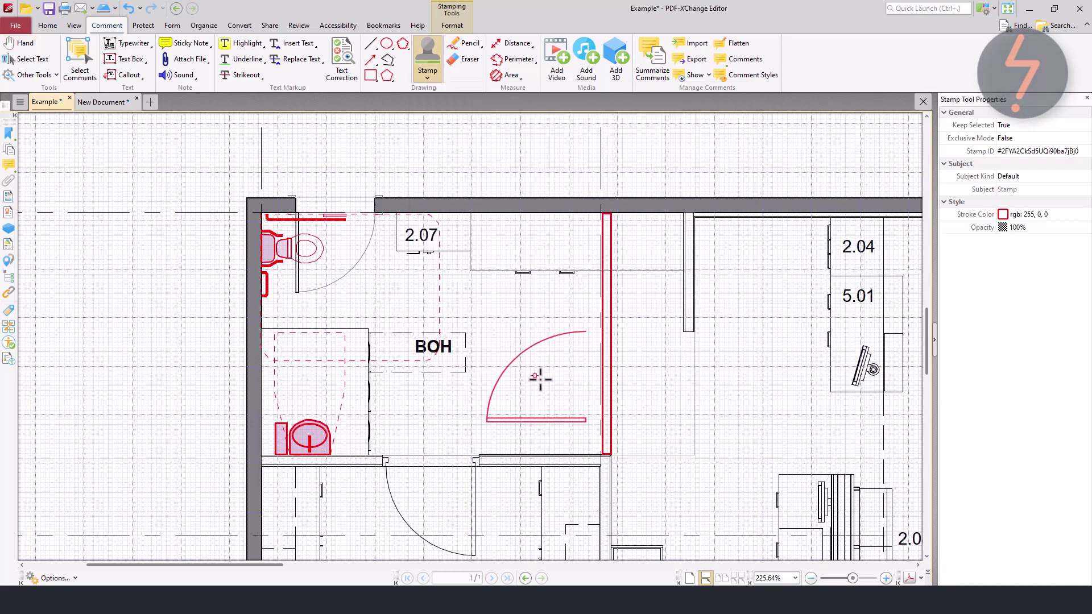
left_click(552, 391)
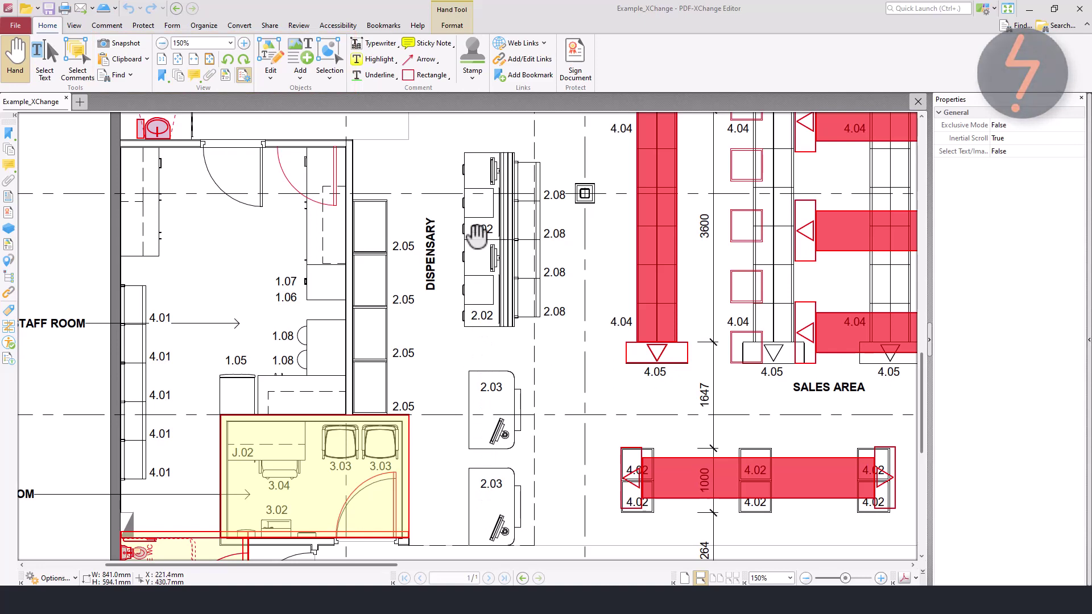
Show the Comment ribbon's markup tools over the dispensary plan
left_click(102, 26)
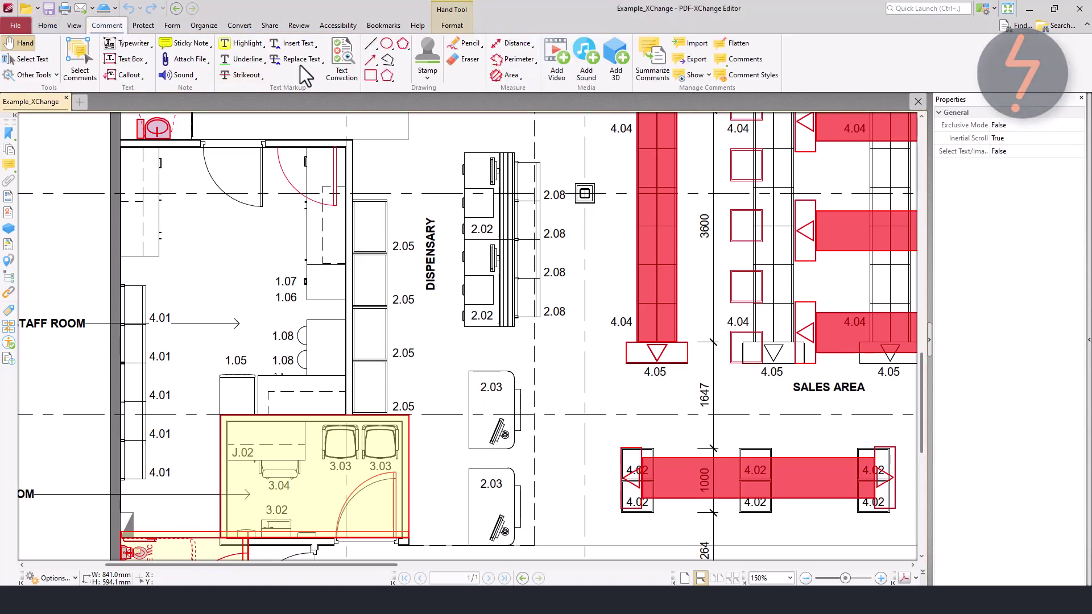
Cover the two 2.03 desks with a rectangle whose fill and outline are both white
left_click(370, 79)
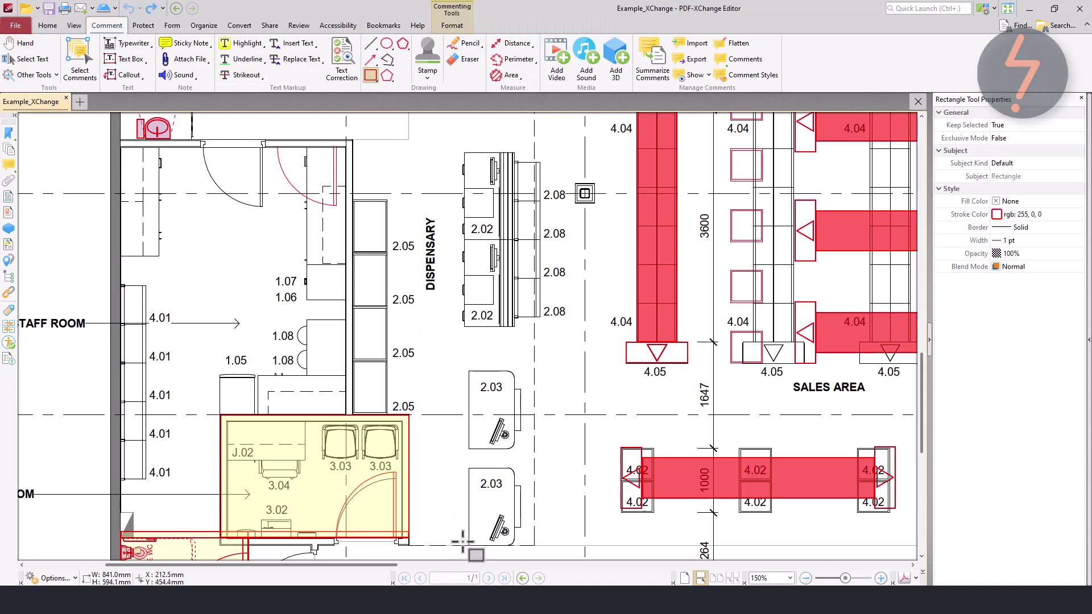
mouse_move(462, 544)
left_mouse_down()
mouse_move(522, 418)
mouse_move(522, 369)
left_mouse_up()
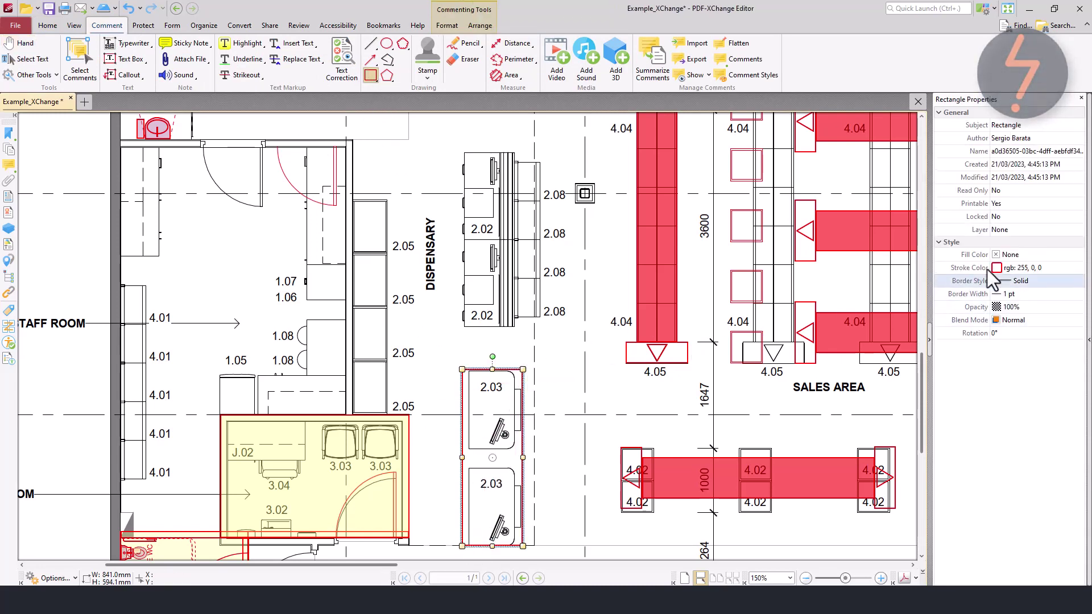
left_click(1023, 254)
left_click(1079, 345)
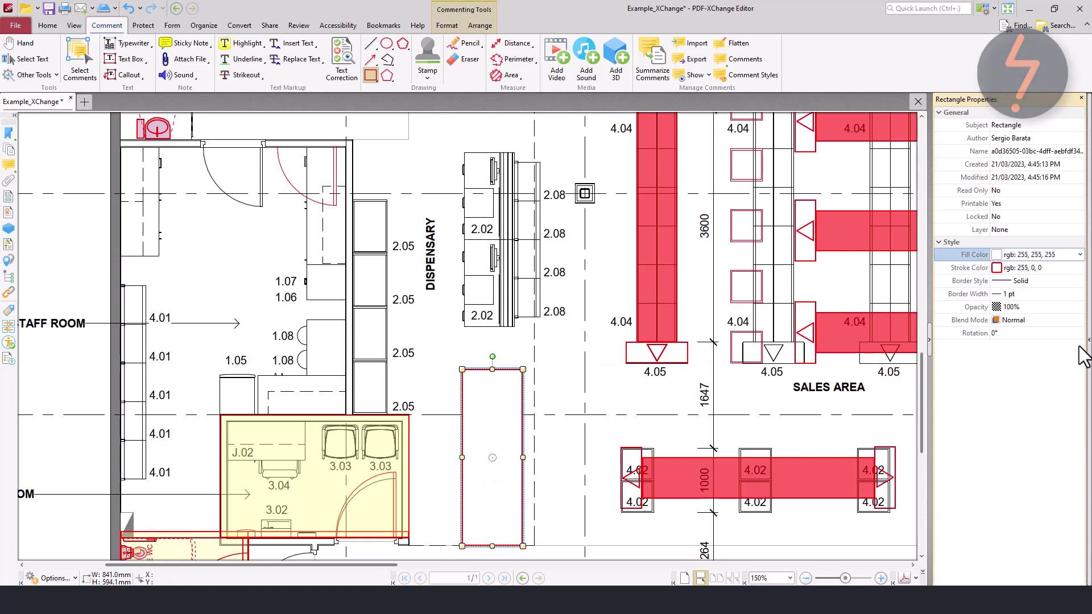
left_click(1026, 267)
left_click(1080, 267)
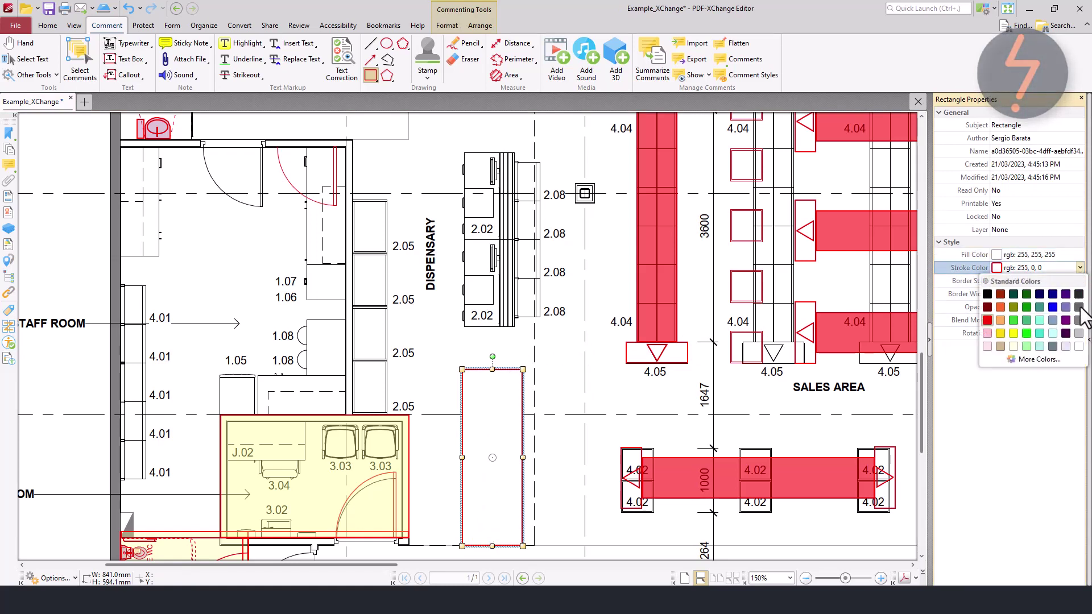
left_click(1078, 346)
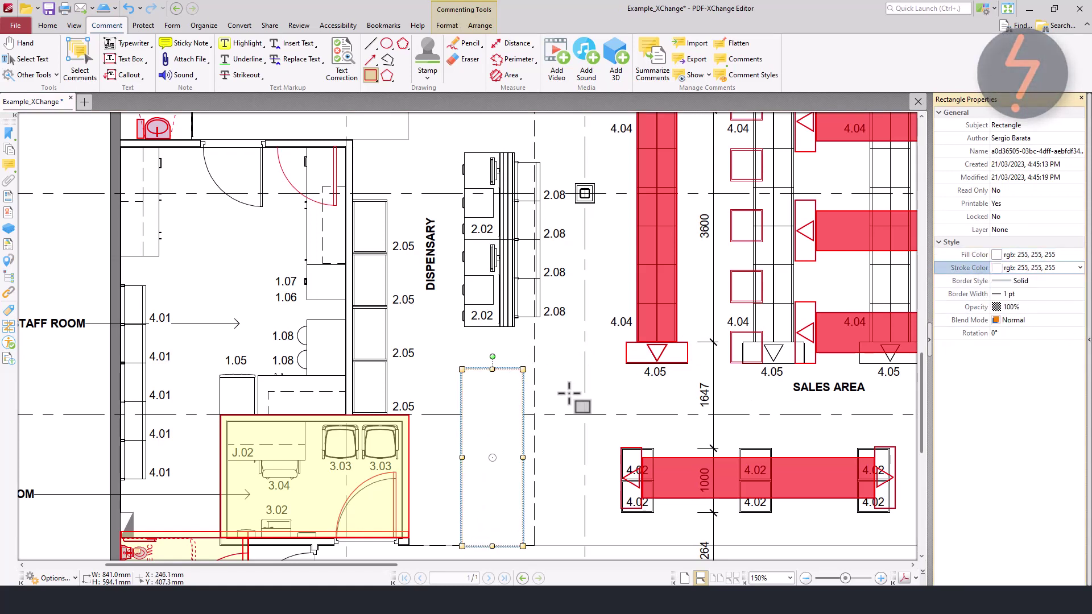
key("Escape")
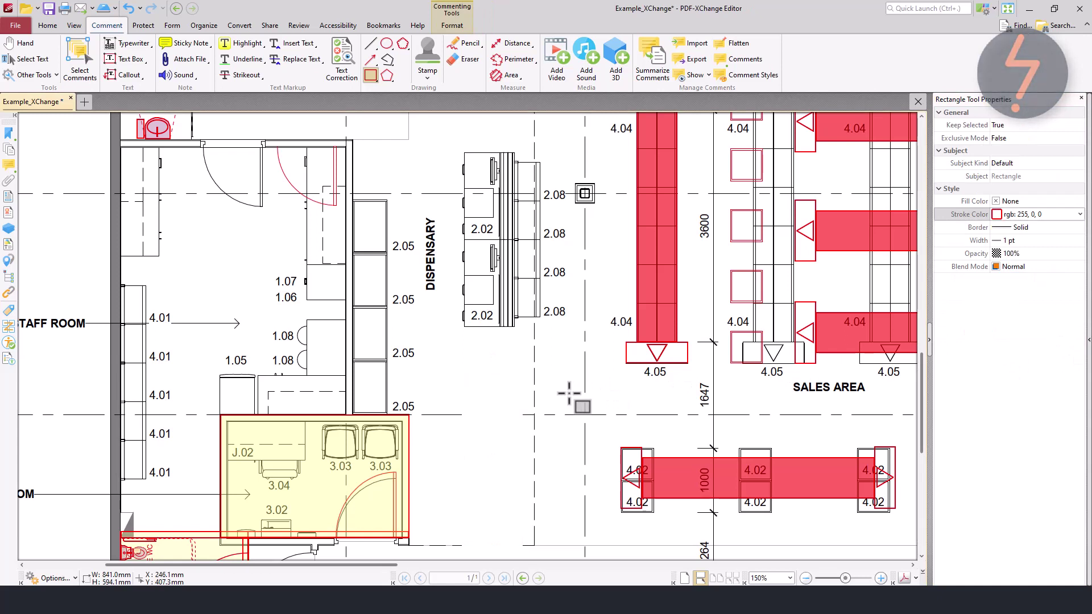
left_click(48, 26)
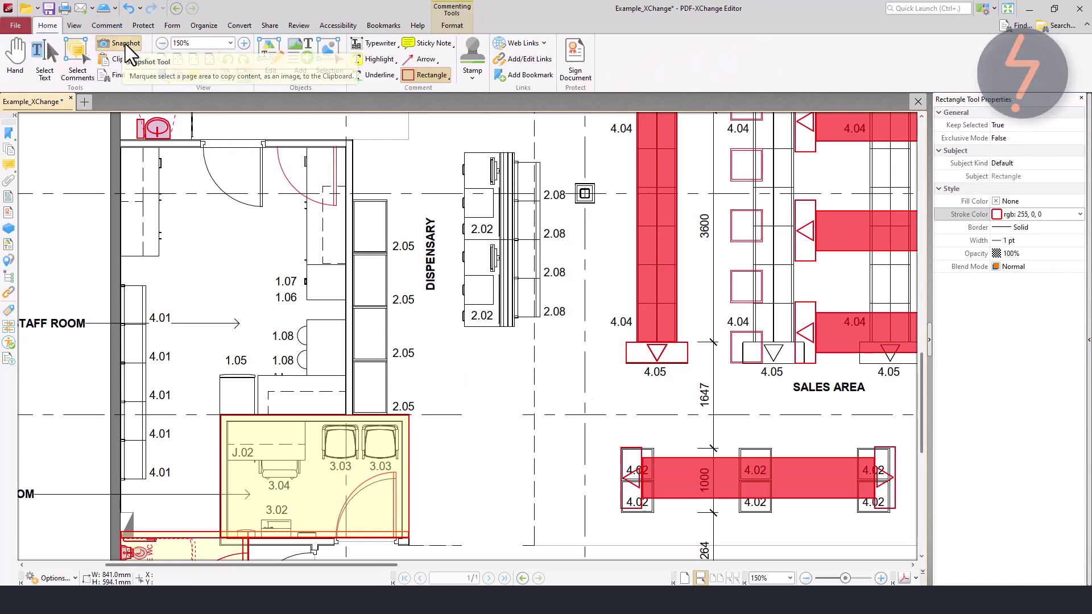
Snapshot the dispensary counter with its 2.02 and 2.08 units to the clipboard
left_click(125, 44)
left_click(75, 27)
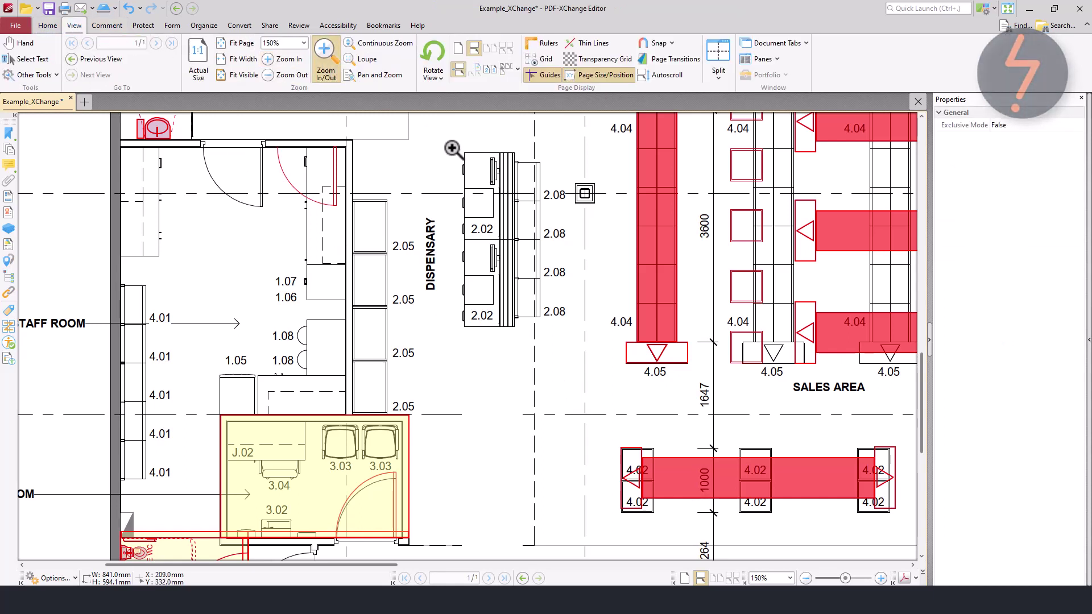
left_click_drag(478, 200, 554, 335)
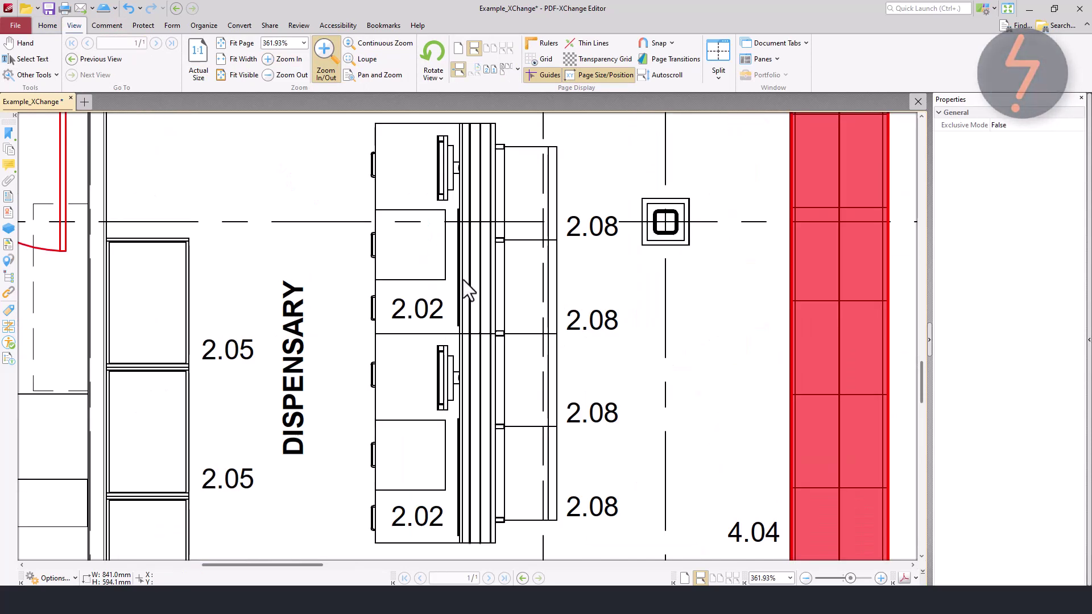
left_click(47, 26)
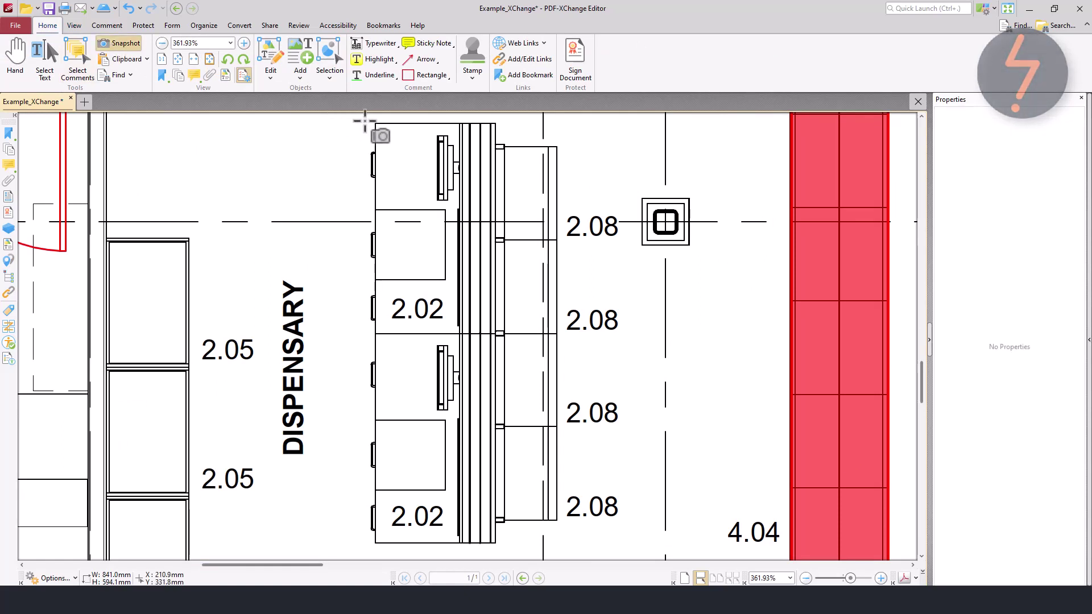
left_click_drag(364, 121, 561, 546)
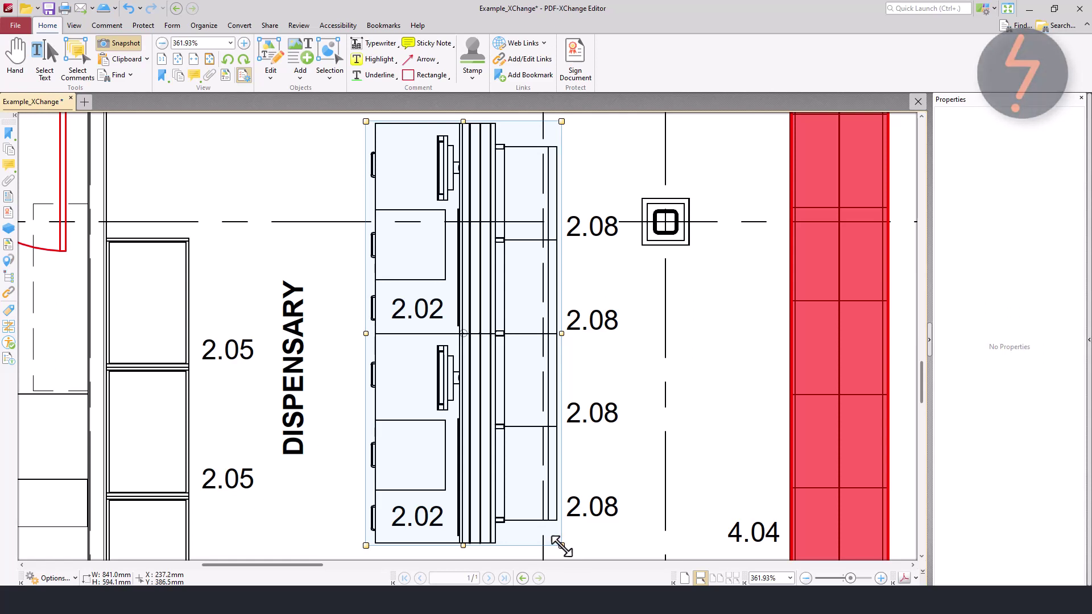
left_click(135, 43)
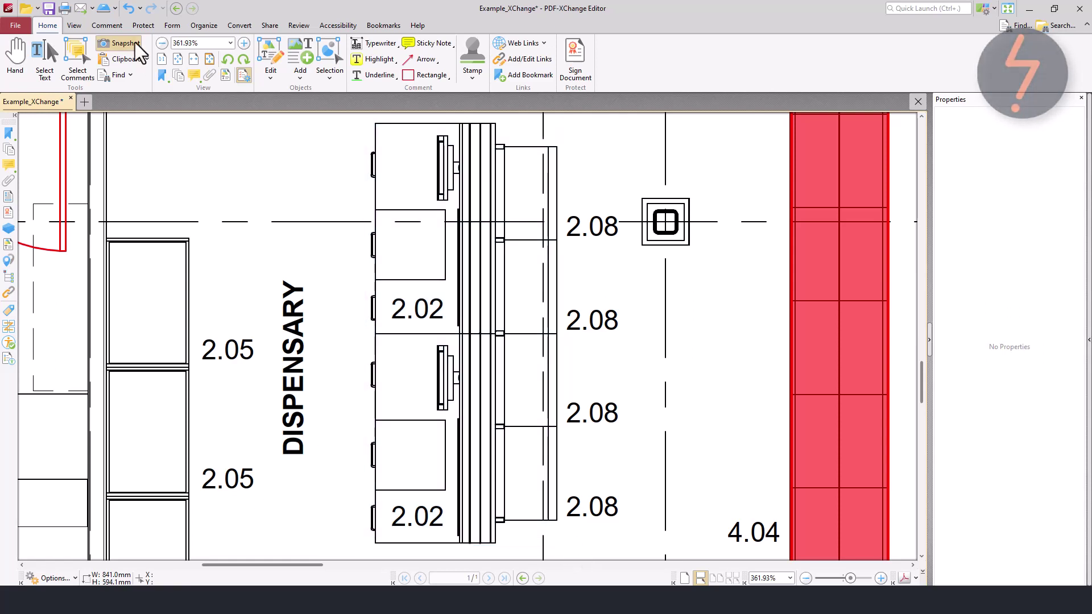
Zoom back out to 150% to see more of the plan
left_click(162, 43)
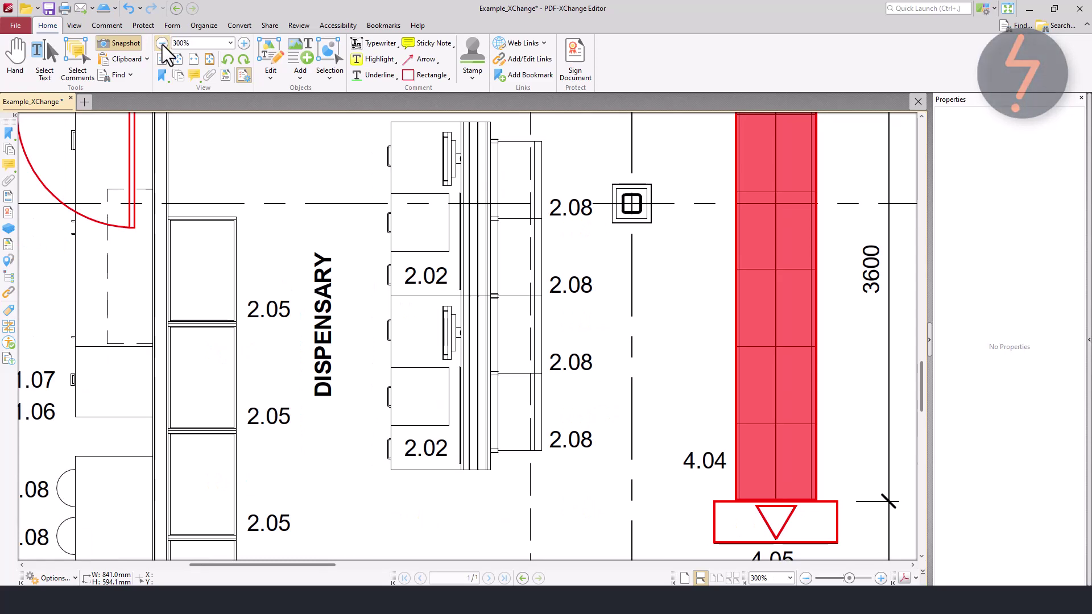
left_click(162, 44)
left_click(162, 44)
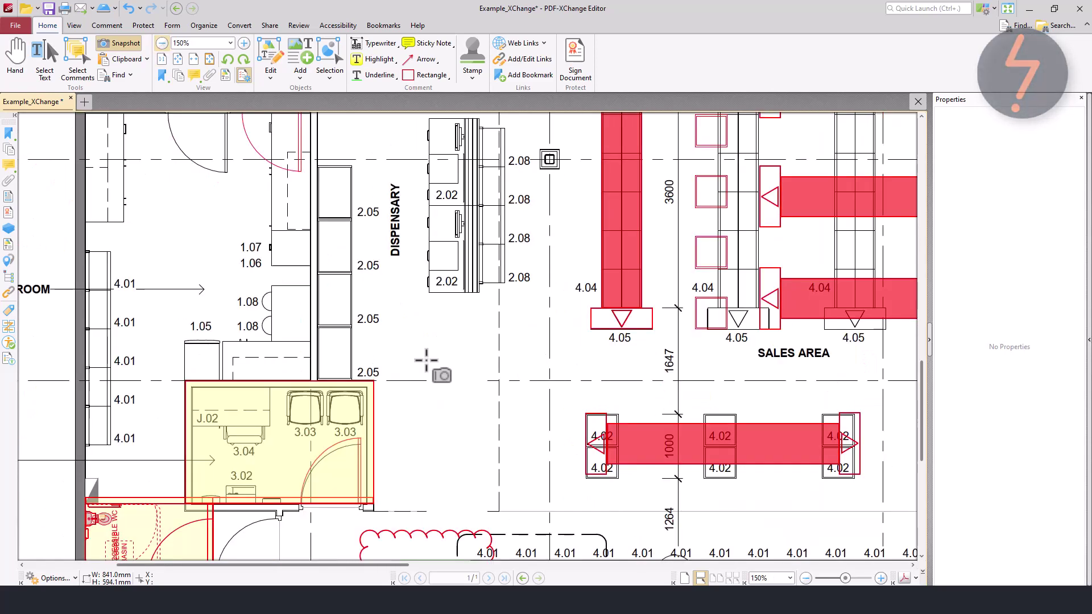
Paste the copied 2.02 counter snapshot and nudge it into place below the dispensary
key("ctrl+v")
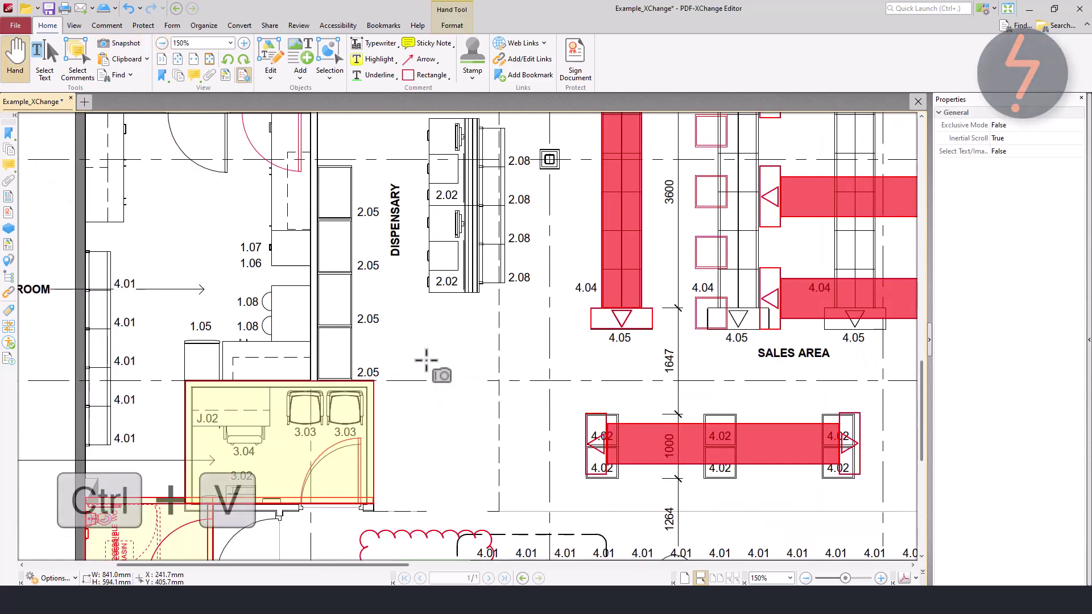
key("Down")
key("Down")
key("Down")
key("Down")
key("Down")
key("Down")
key("Down")
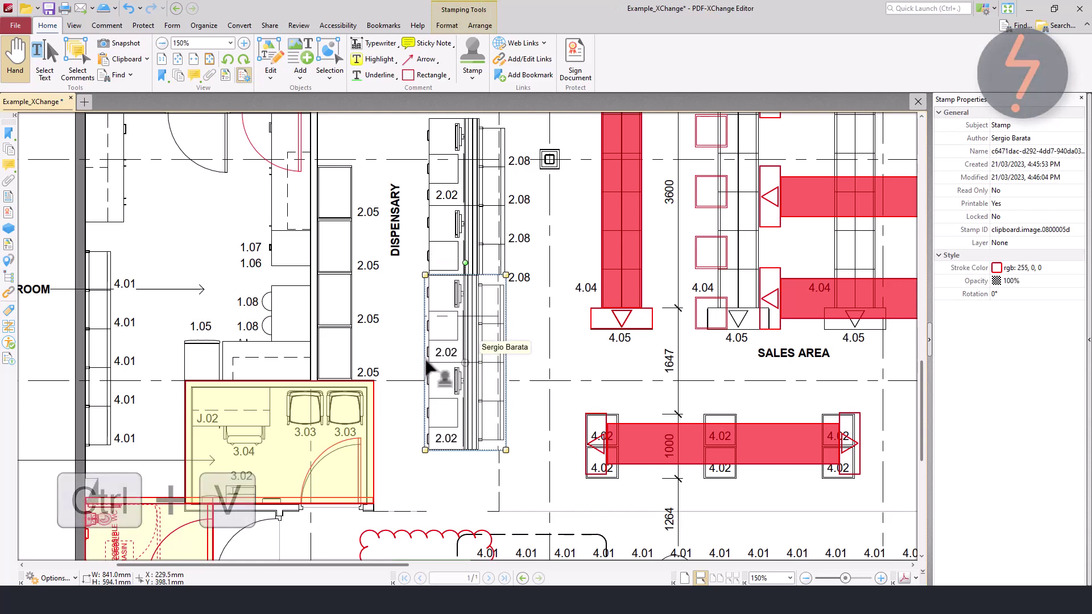
key("Down")
key("Down")
key("Down")
key("Down")
key("Down")
key("Down")
key("Down")
key("Down")
key("Down")
key("Down")
key("Down")
key("Down")
key("Down")
key("Down")
key("Down")
key("Down")
key("Down")
key("Down")
key("Down")
key("Down")
key("Up")
key("Up")
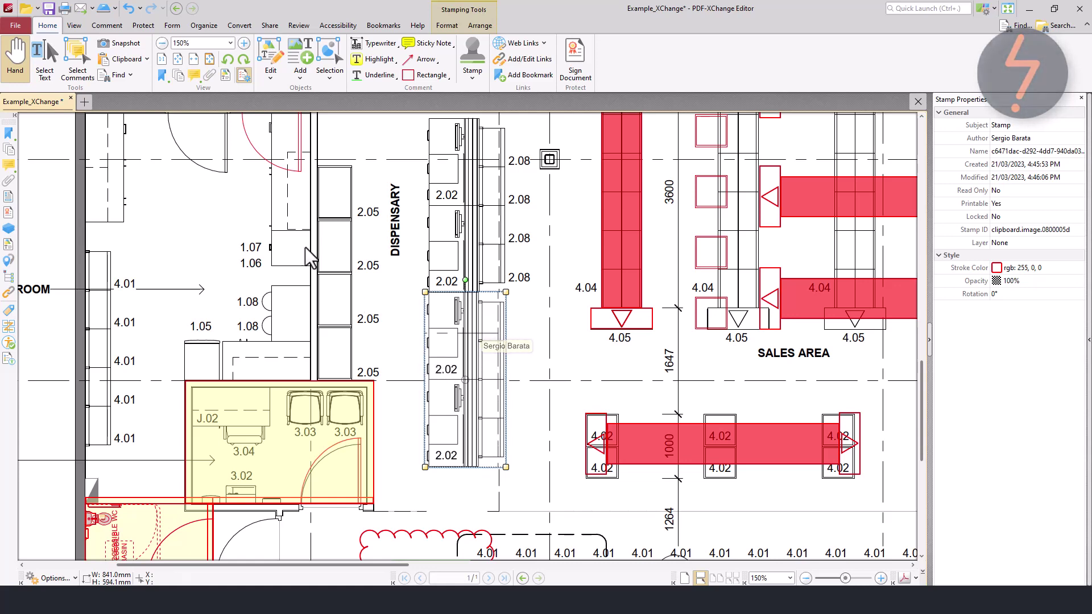
Zoom in closely on the lower 2.02 shelf stamp, then zoom back out to the dispensary
left_click(73, 26)
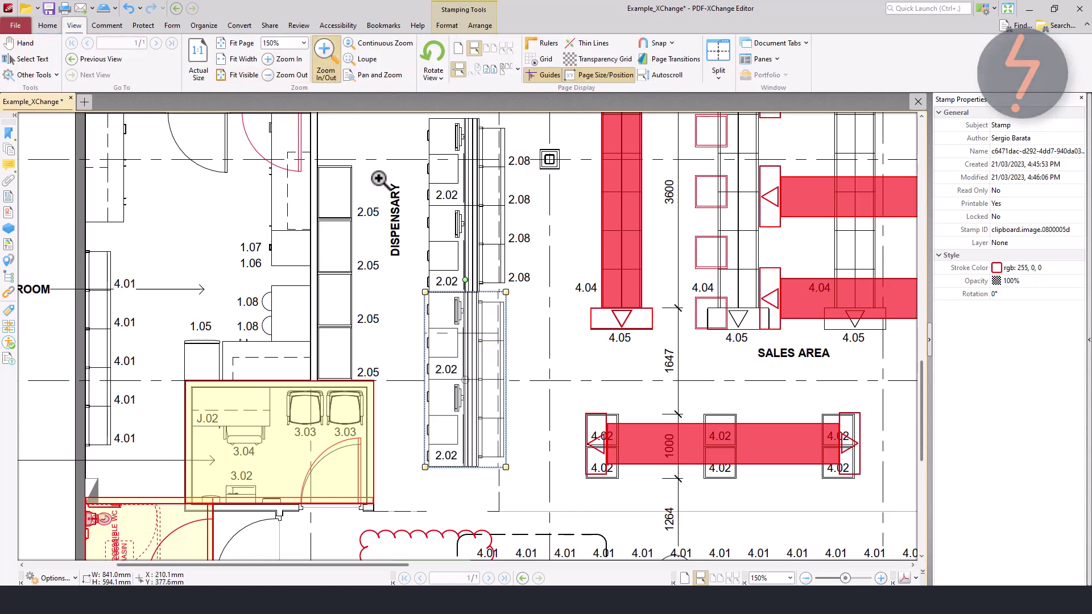
left_click_drag(450, 268, 528, 353)
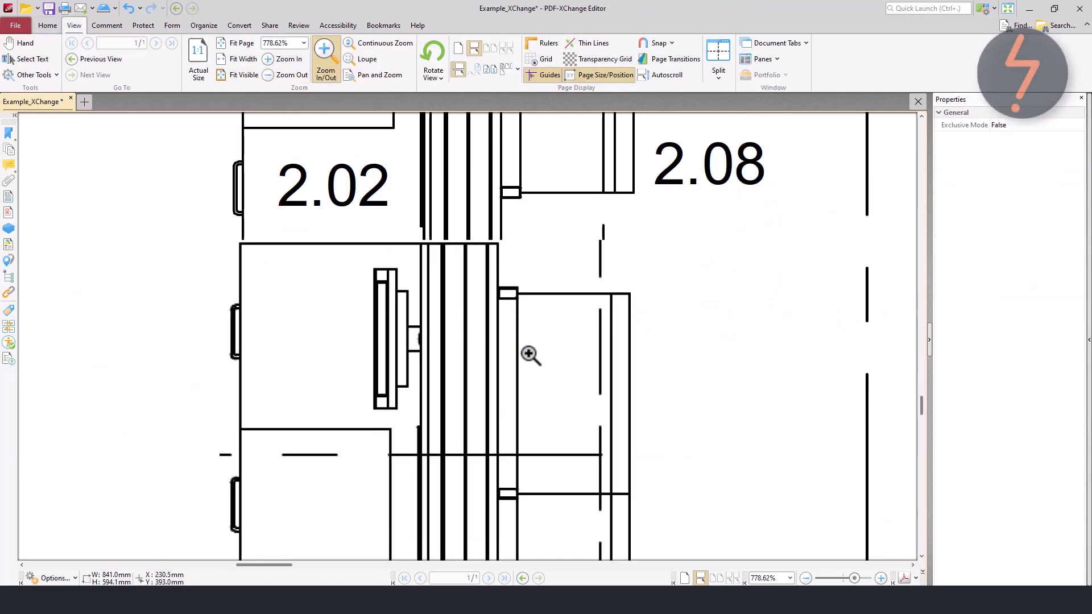
left_click(498, 316)
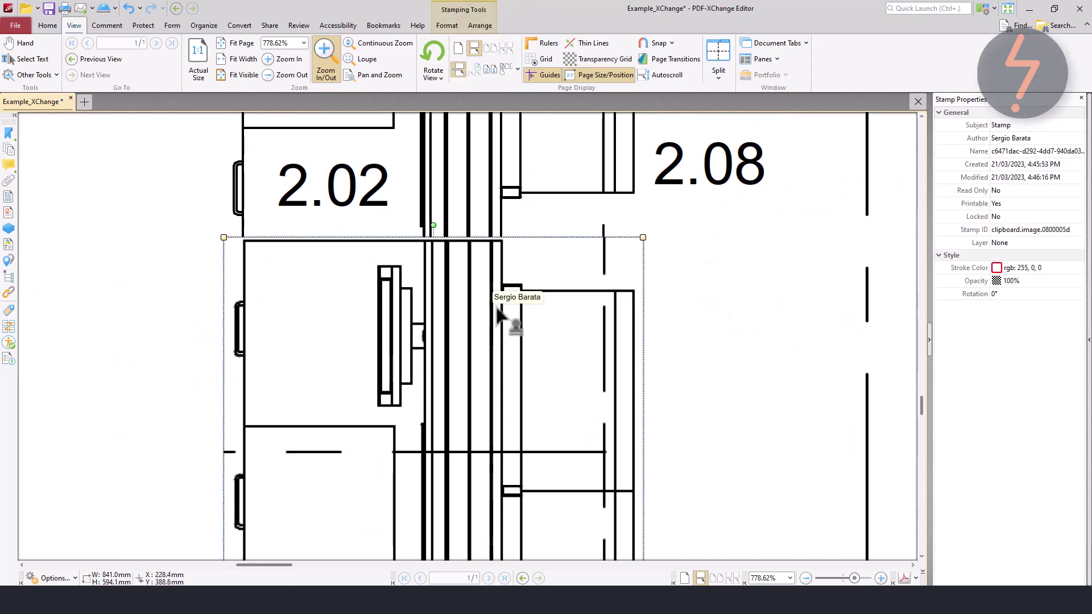
left_click(297, 75)
left_click(297, 75)
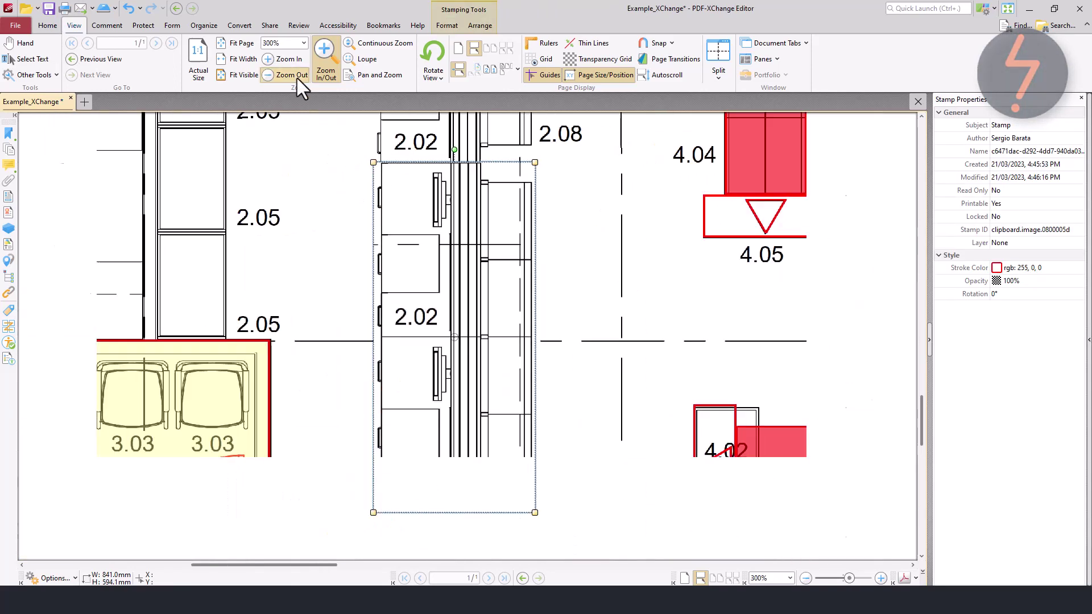
left_click(297, 75)
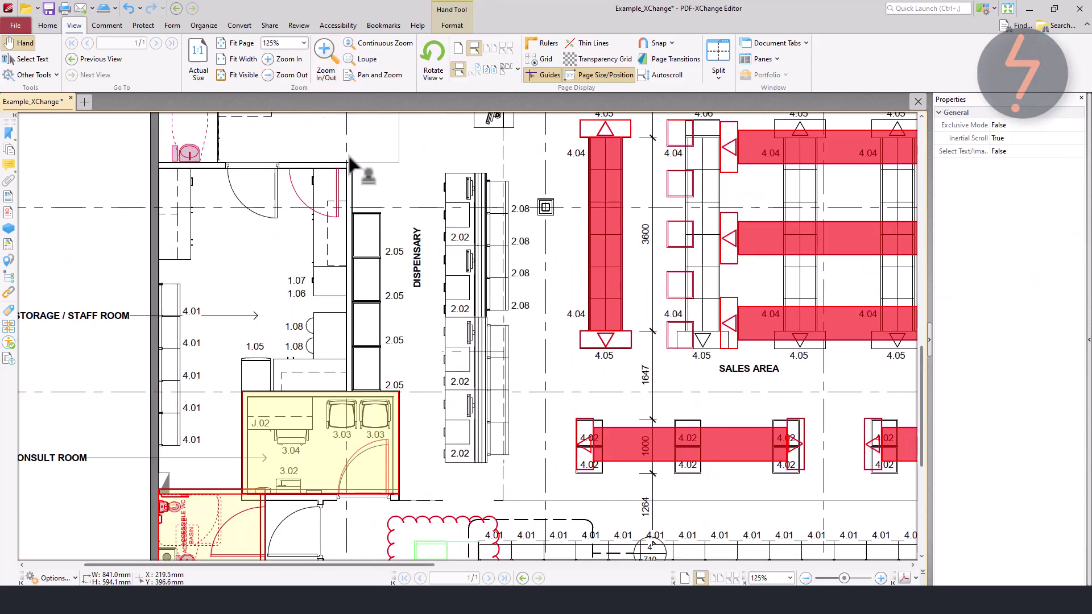
Set the relocated 2.02 shelf stamp to 60% opacity, then select the yellow consult room rectangle
left_click(478, 353)
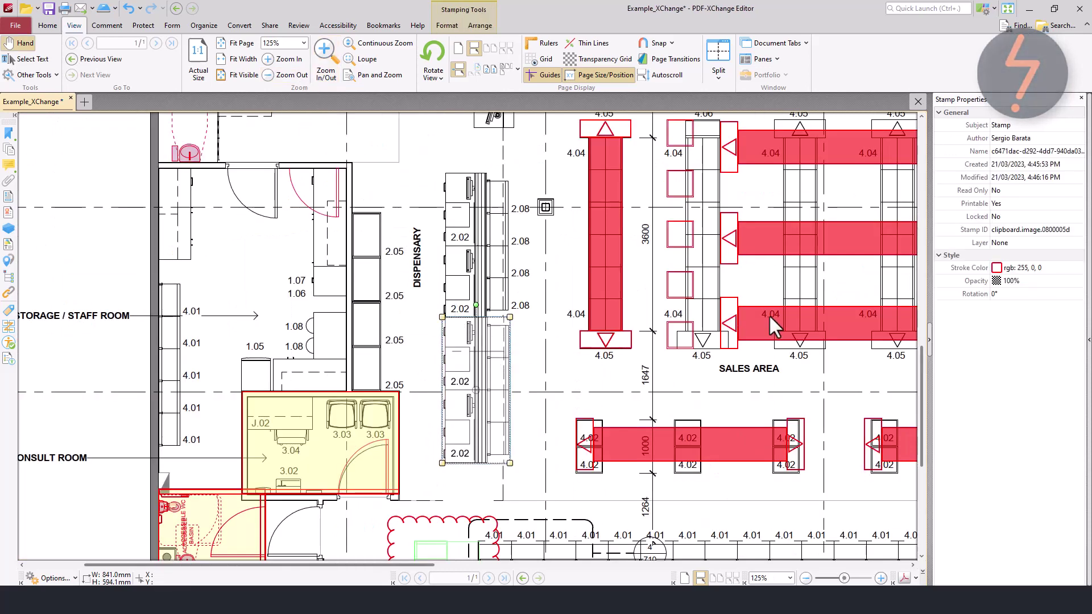
left_click(1075, 282)
left_click(1079, 281)
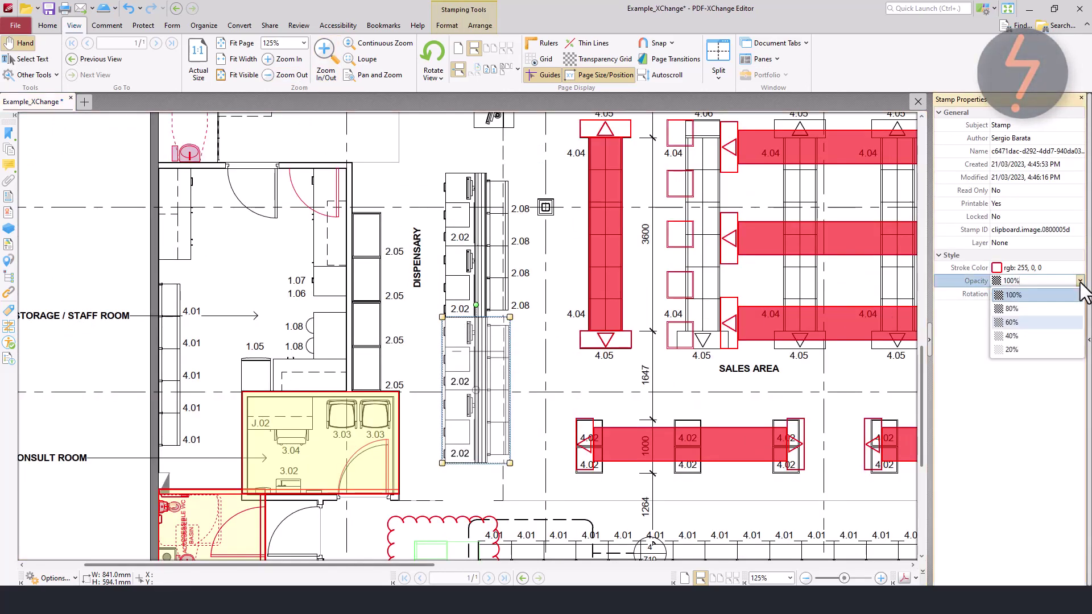
left_click(1012, 322)
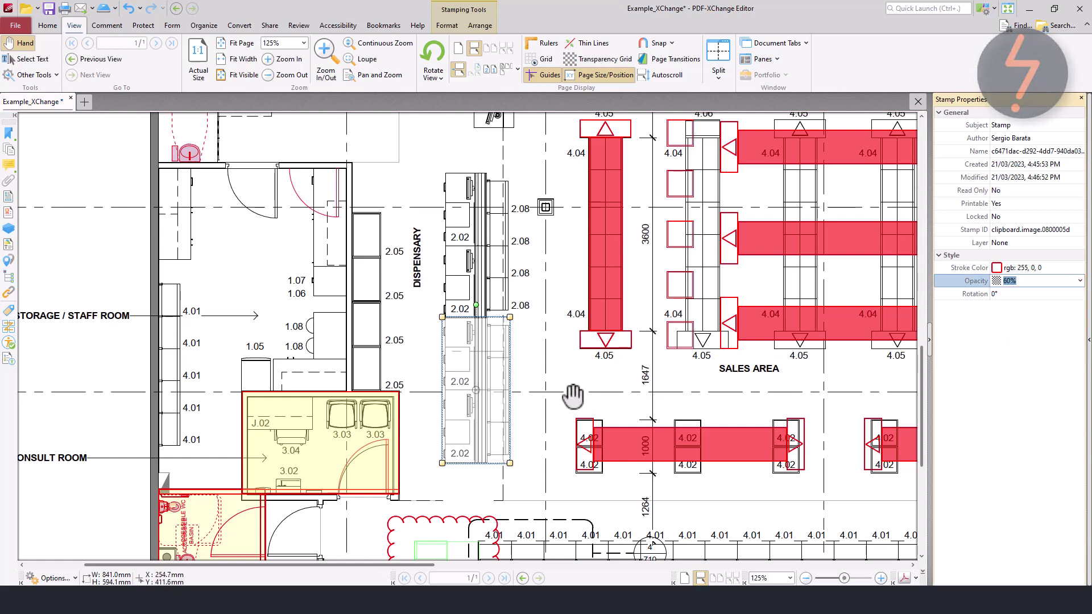
left_click(557, 380)
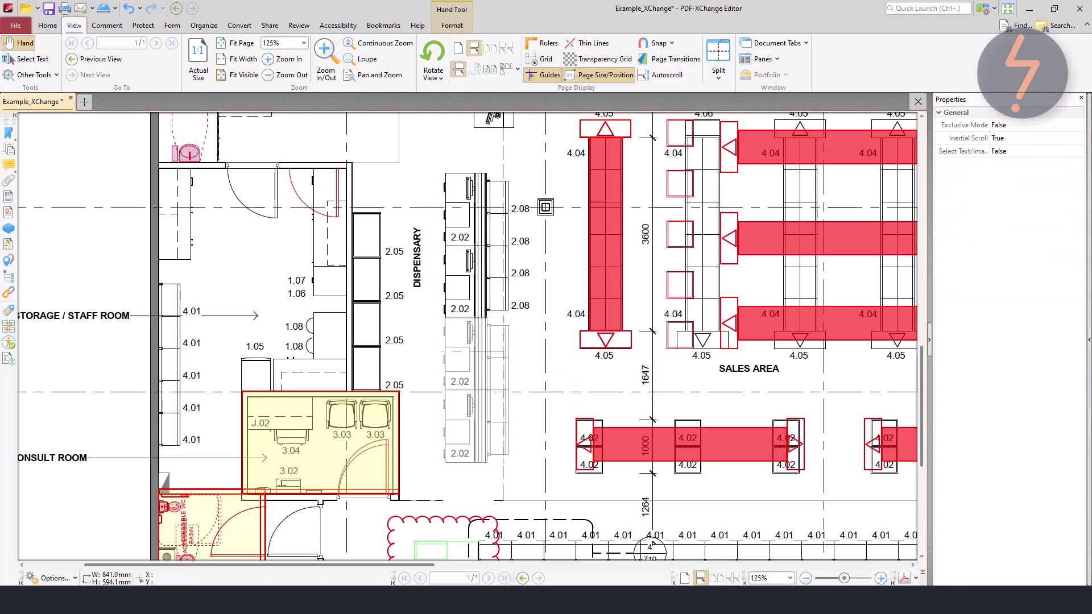
left_click(321, 442)
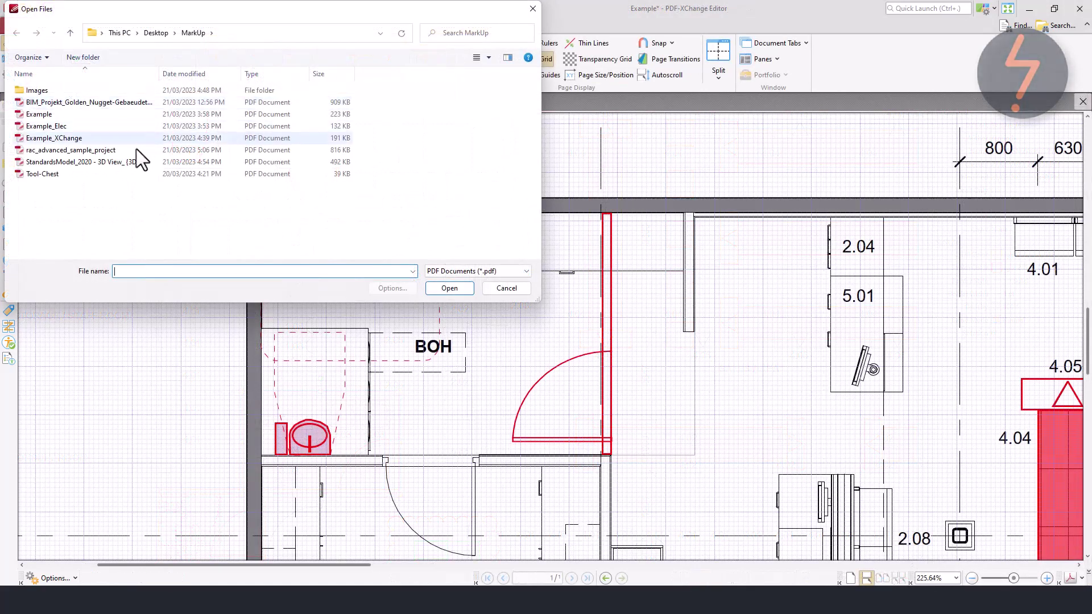
Open StandardsModel_2020 - 3D View from the MarkUp folder
left_click(133, 162)
left_click(448, 289)
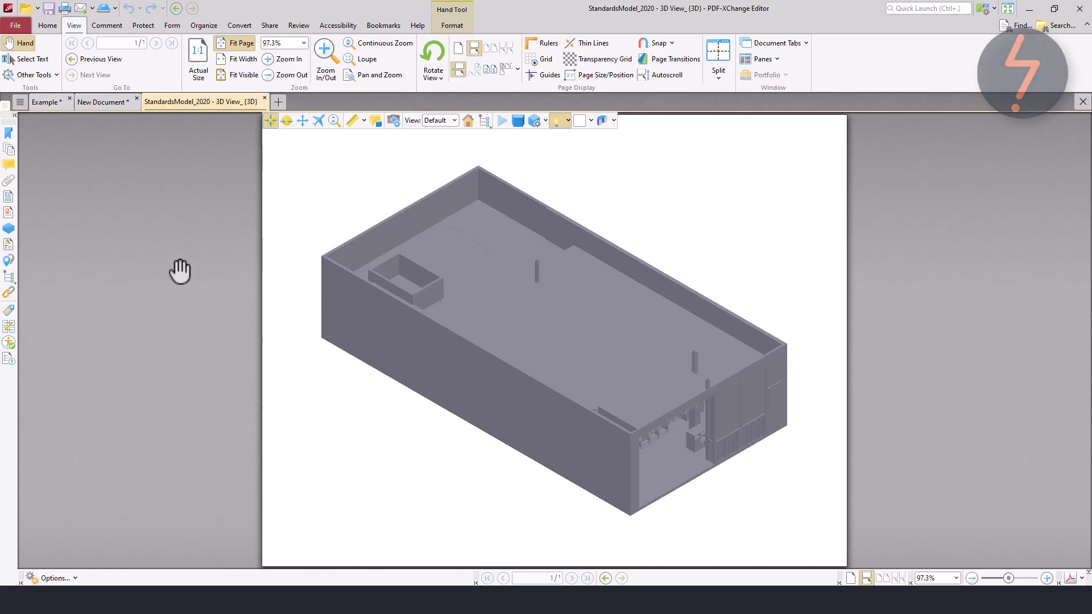
Show the 3D Model Tree and hide a selected wall, then all Walls
left_click(8, 281)
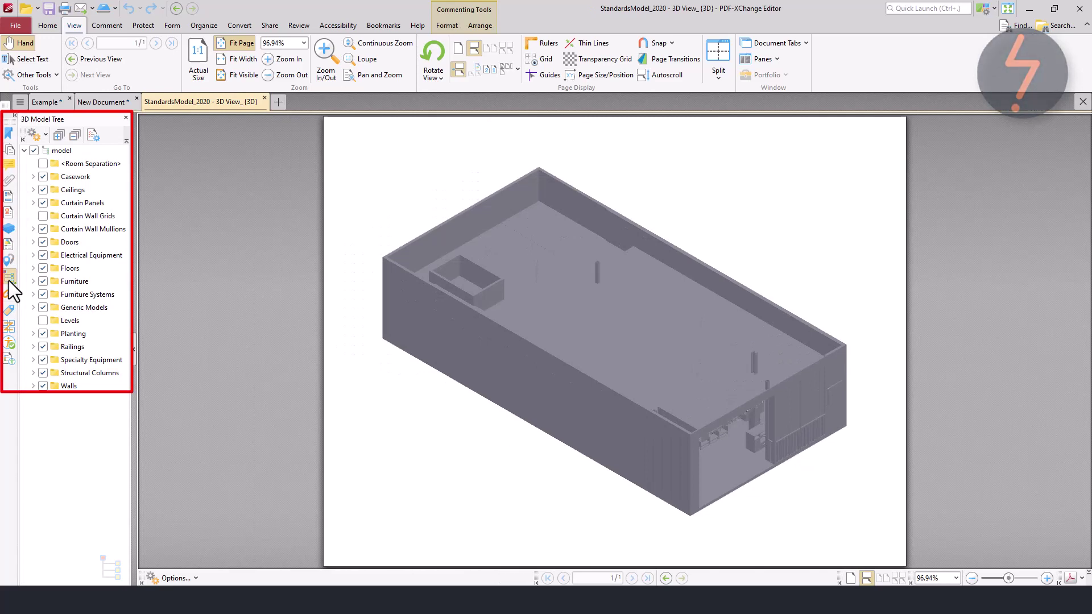
mouse_move(317, 312)
left_click(418, 330)
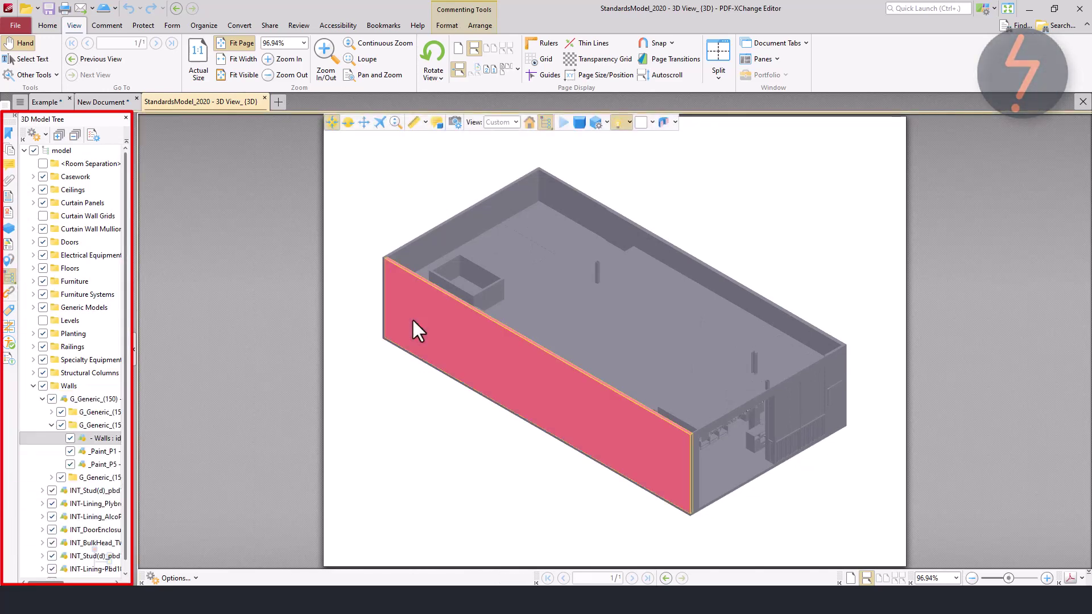
left_click(70, 439)
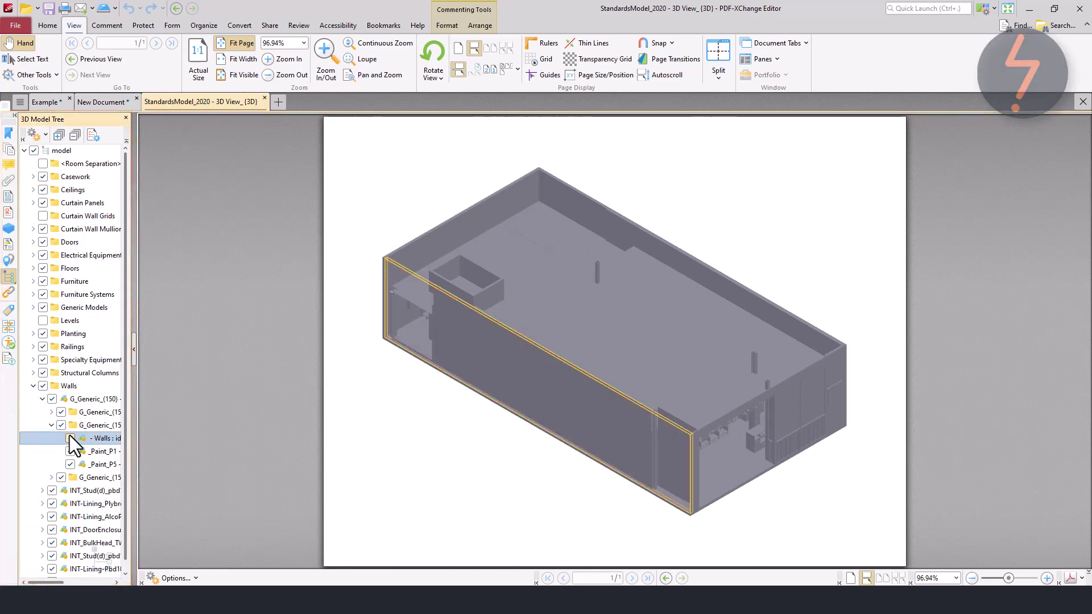
left_click(33, 386)
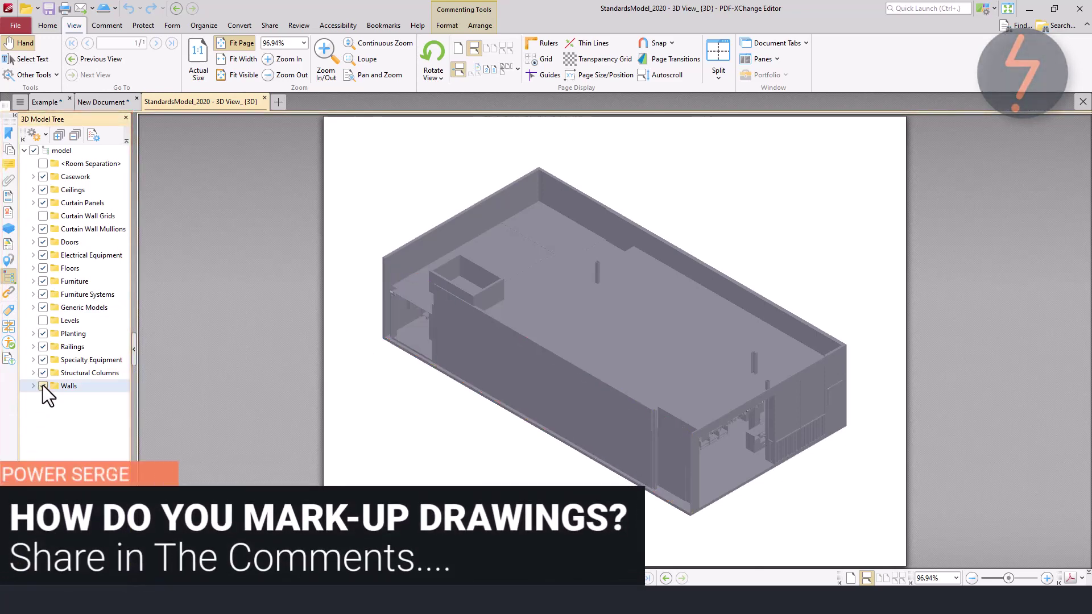
left_click(43, 386)
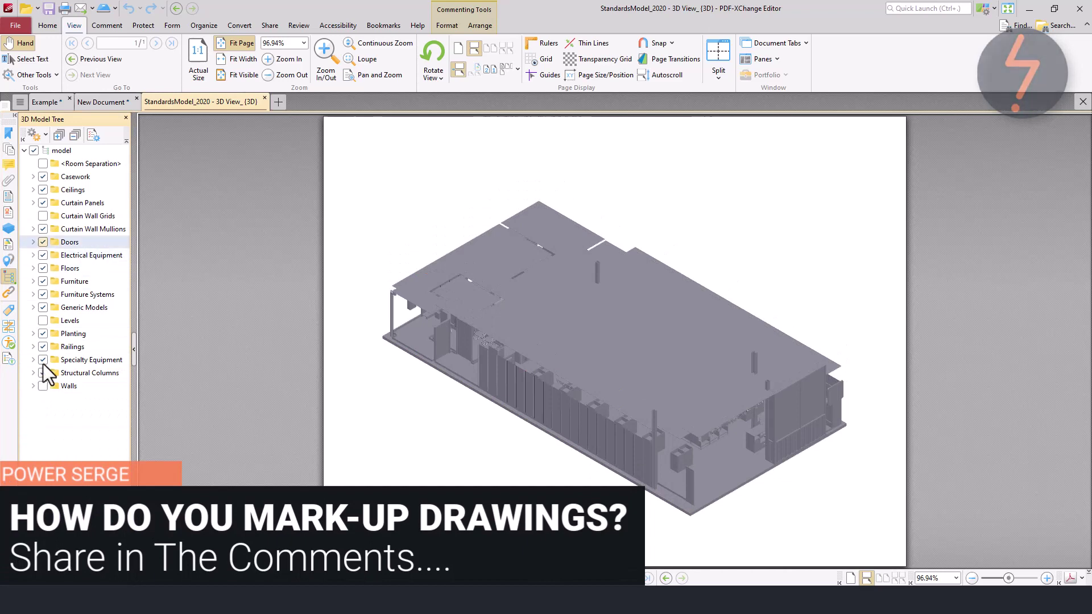
Hide Ceilings to inspect a wall bay shelf unit, then turn Ceilings and Walls back on
left_click(43, 189)
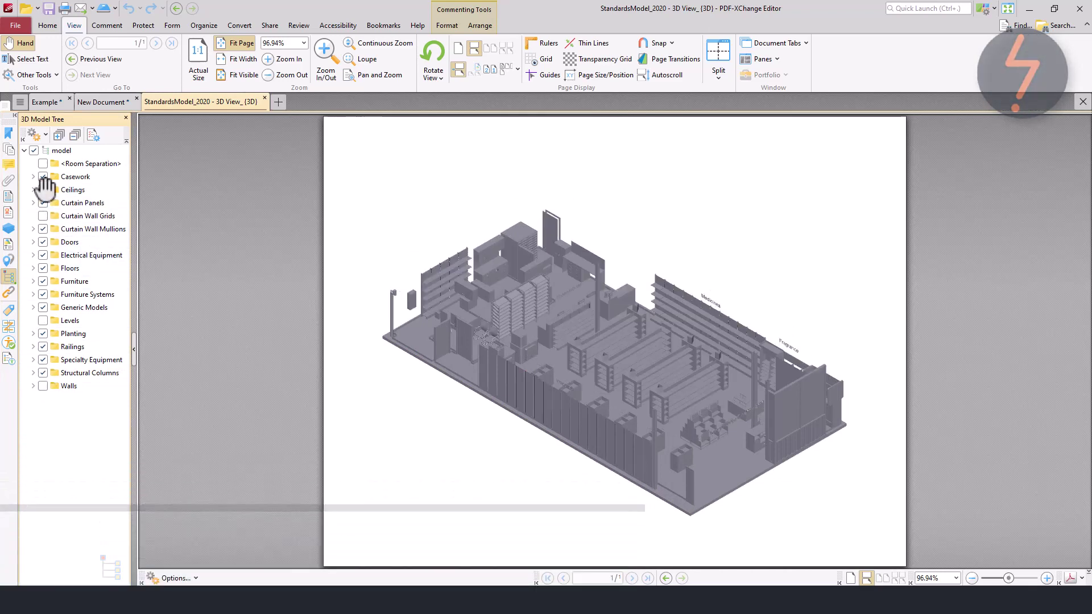
left_click(426, 290)
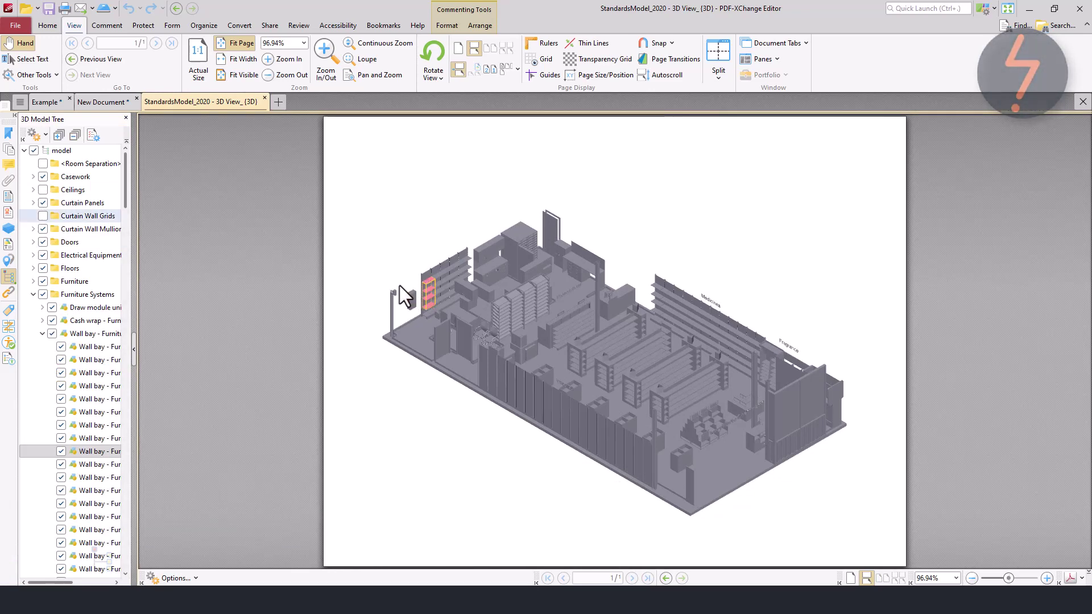
left_click(43, 189)
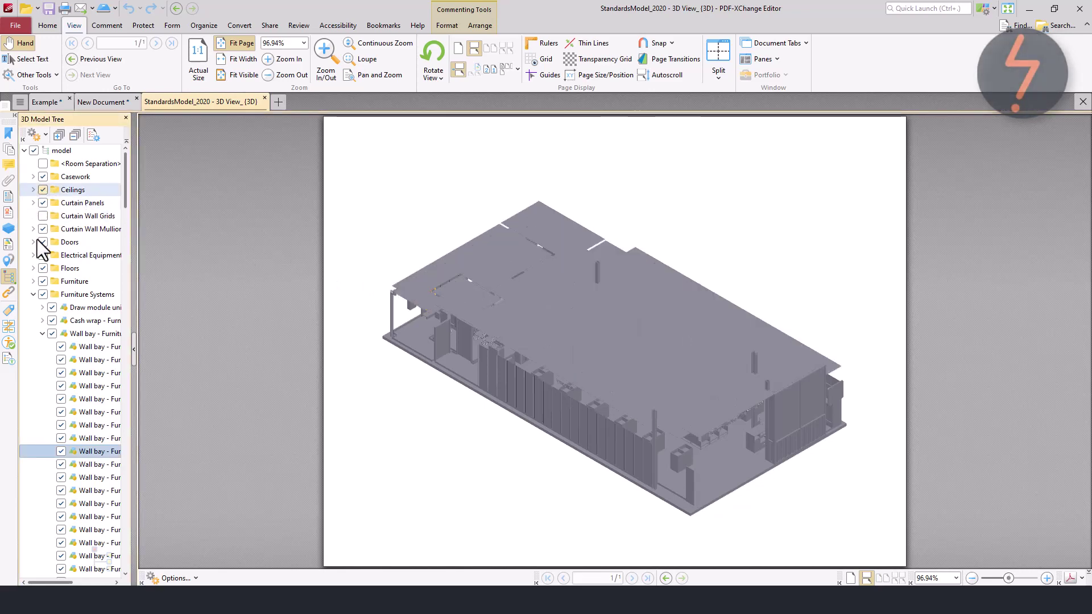
left_click(33, 294)
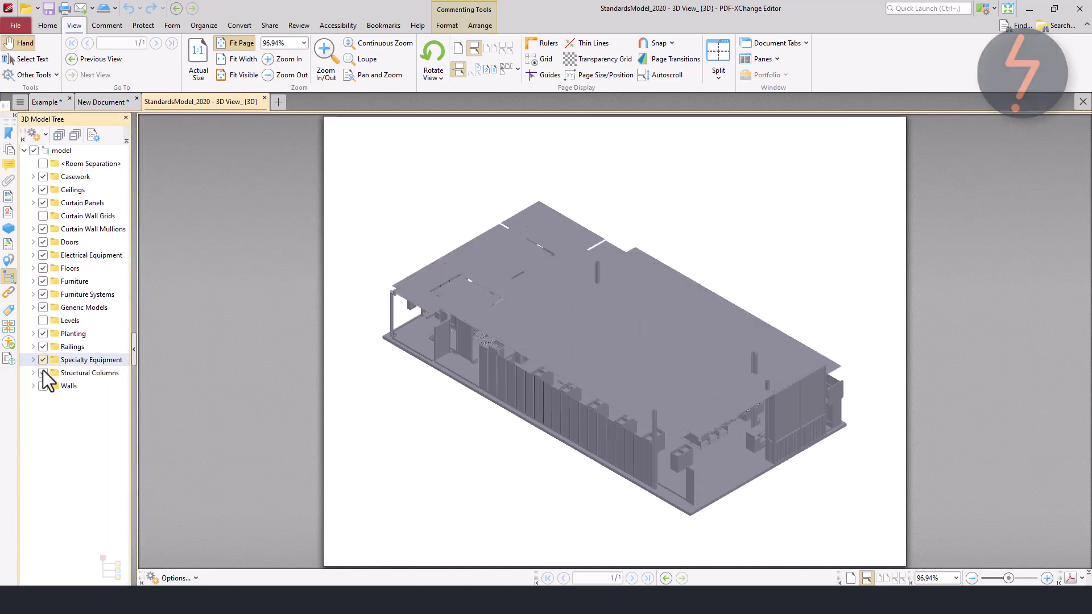
left_click(43, 386)
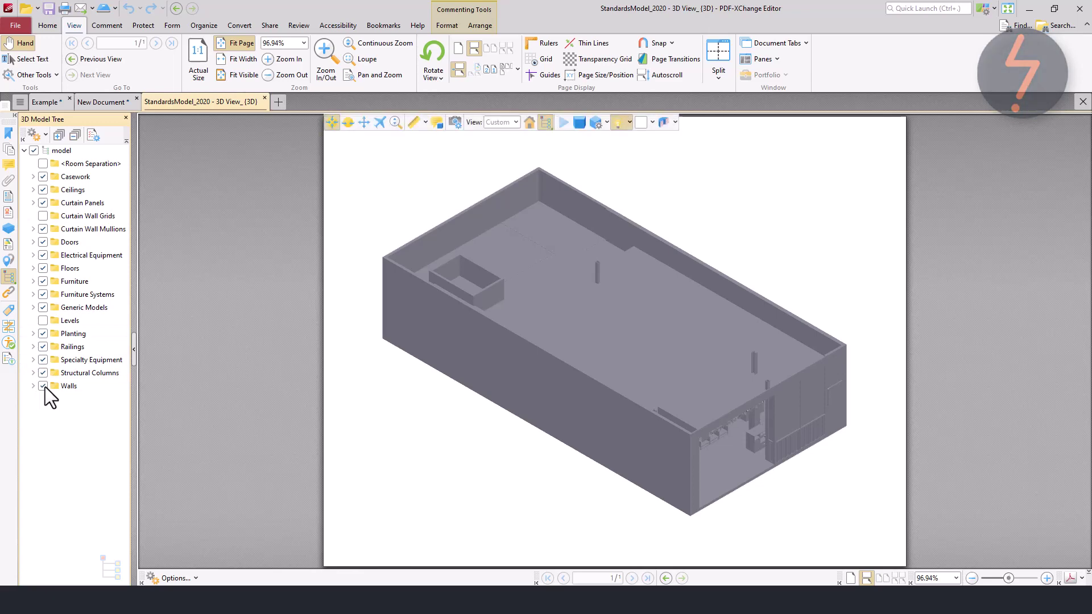
Slice the model with an X-axis cross section and move its Cross Section Properties aside
left_click(664, 122)
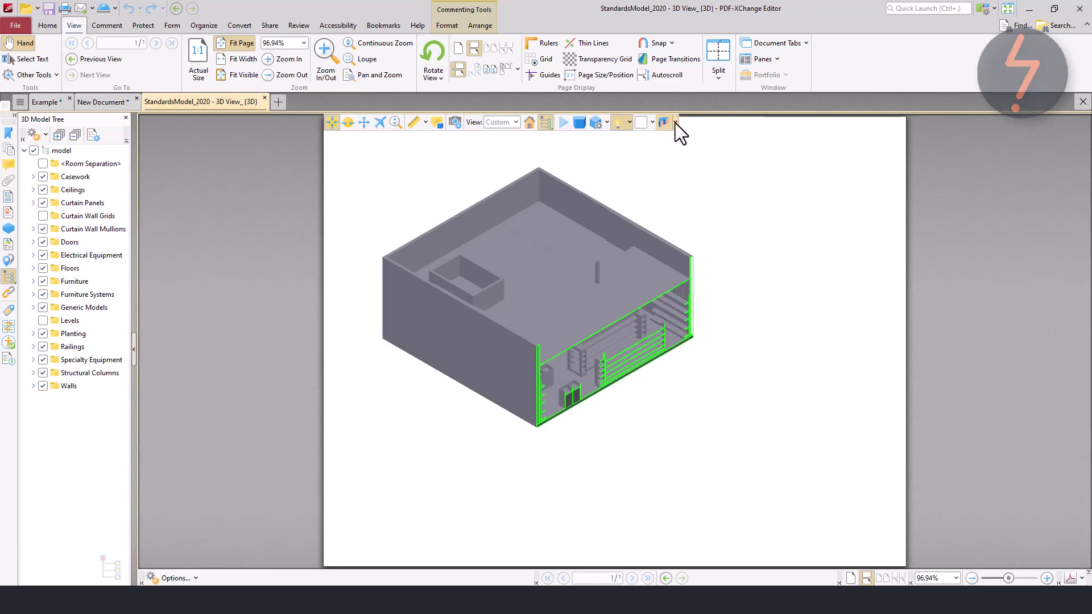
left_click(674, 123)
left_click(721, 157)
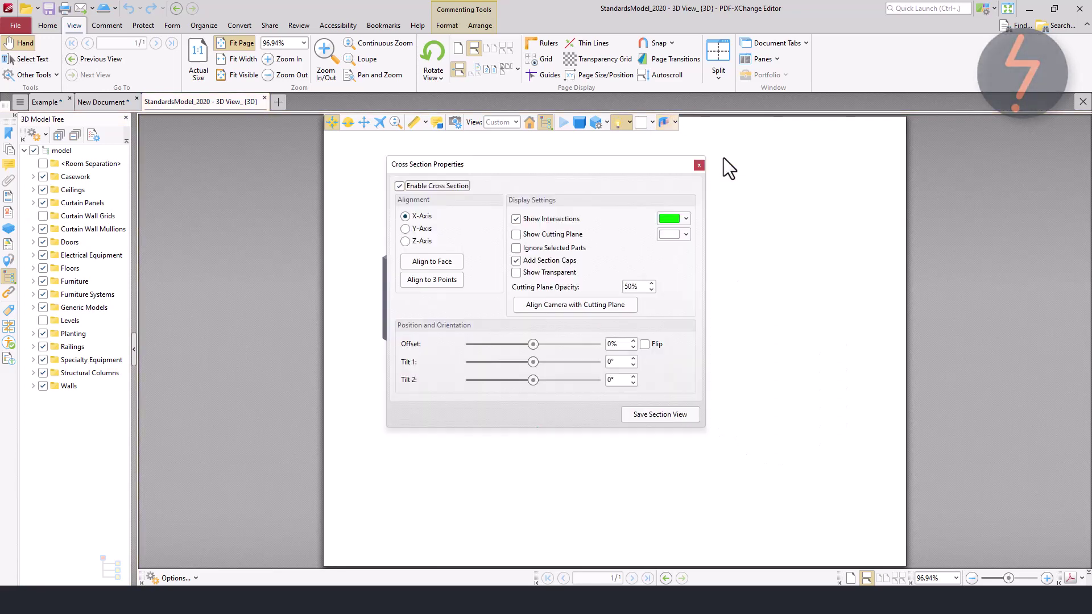
left_click_drag(624, 167, 992, 138)
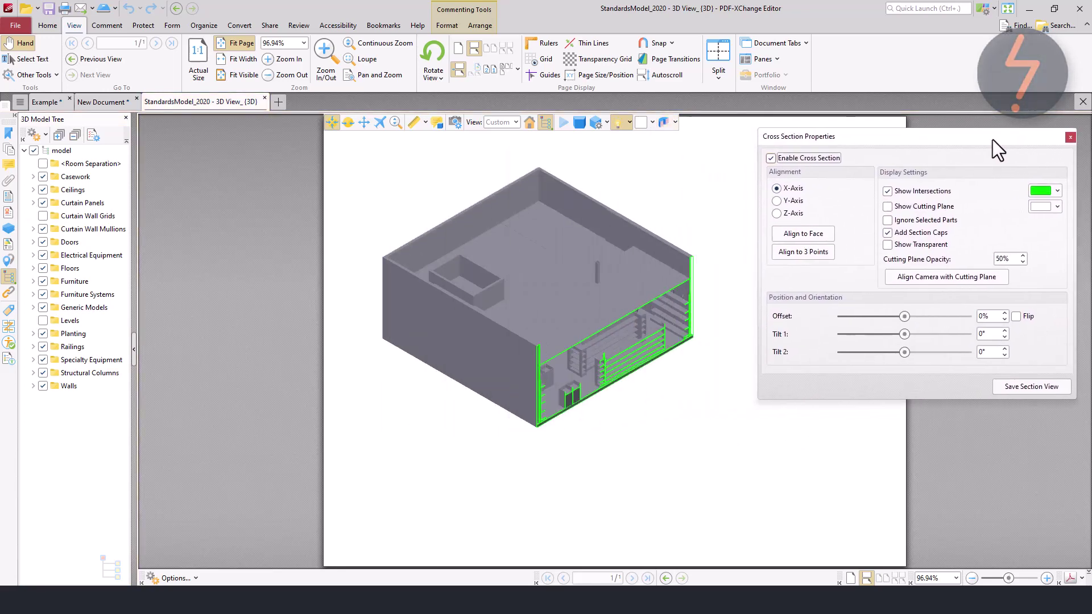